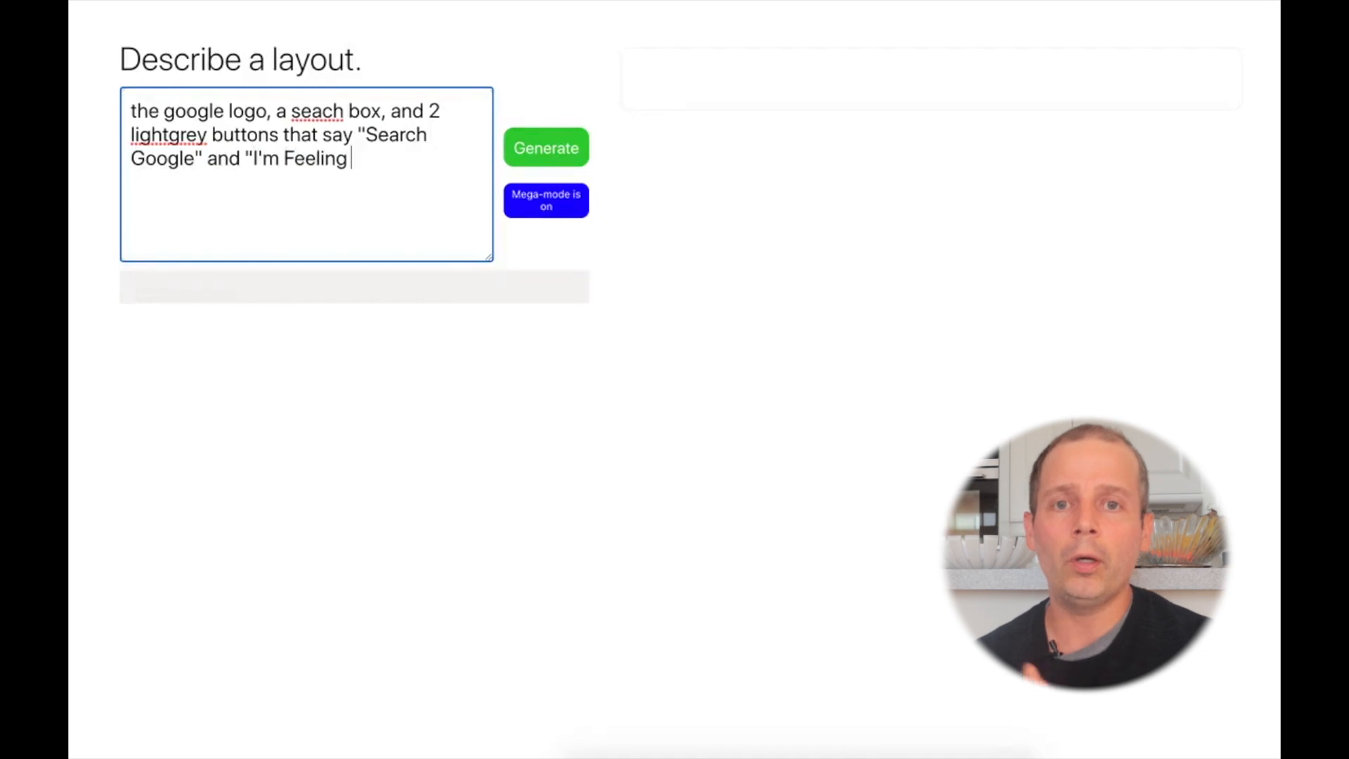
Generate the layout with the Google logo, a search box and two light grey buttons, and cycle through its elements.
{"action": "left_click", "coordinate": [531, 137]}
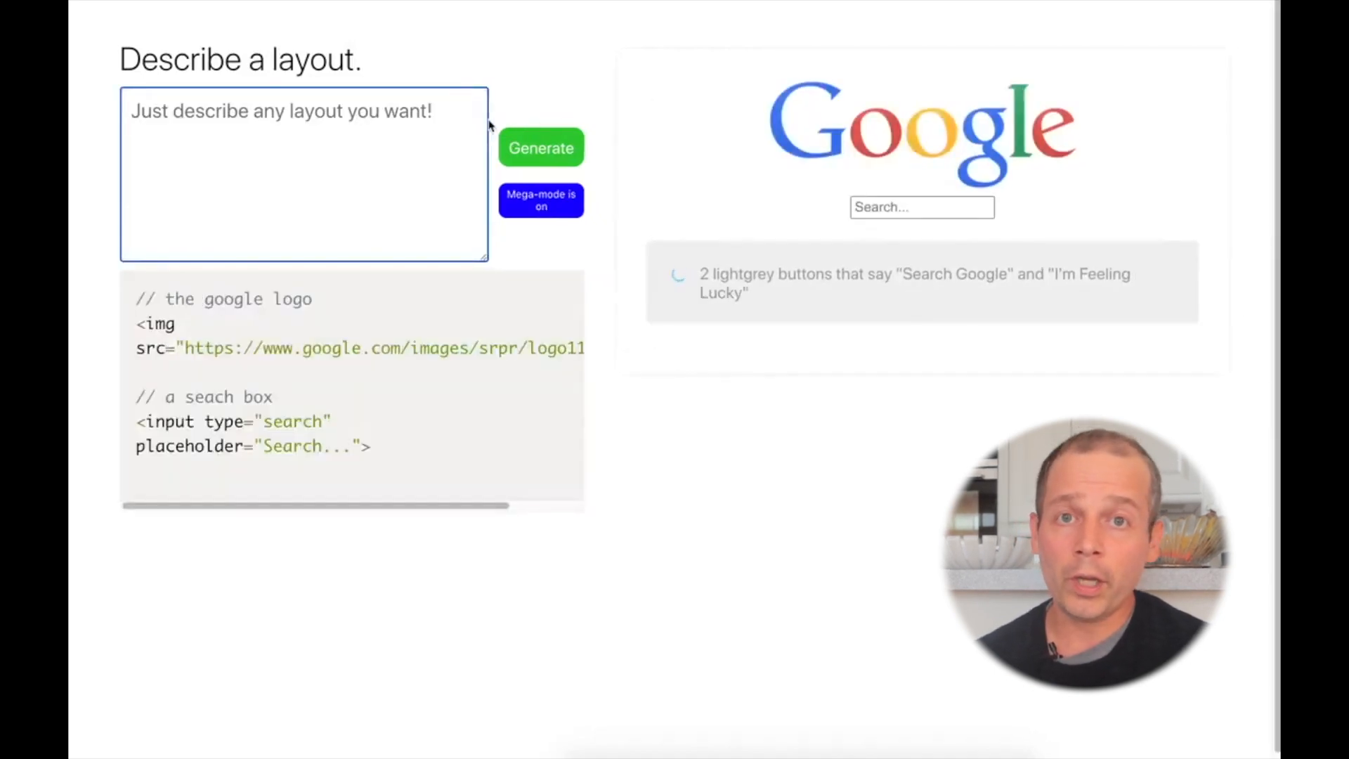
{"action": "key", "text": "Down"}
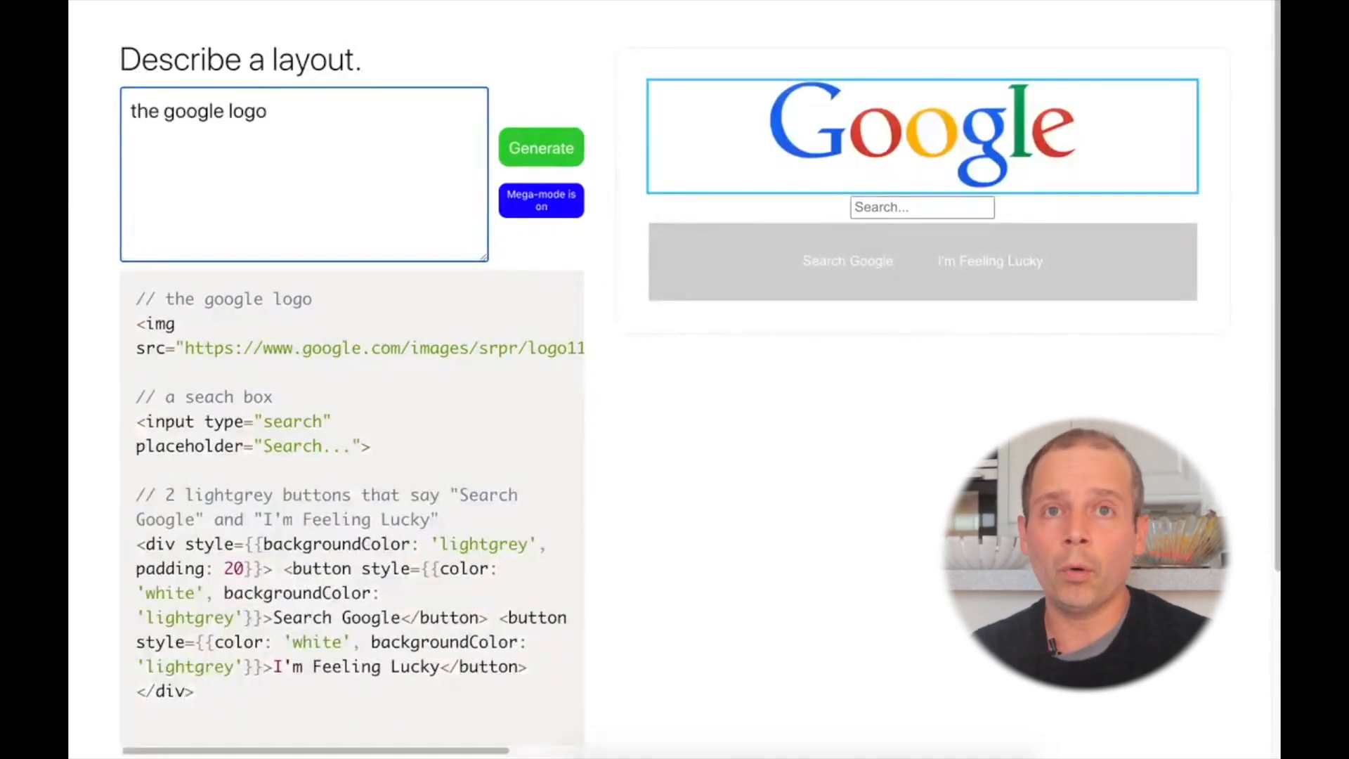
{"action": "key", "text": "Down"}
{"action": "key", "text": "Down"}
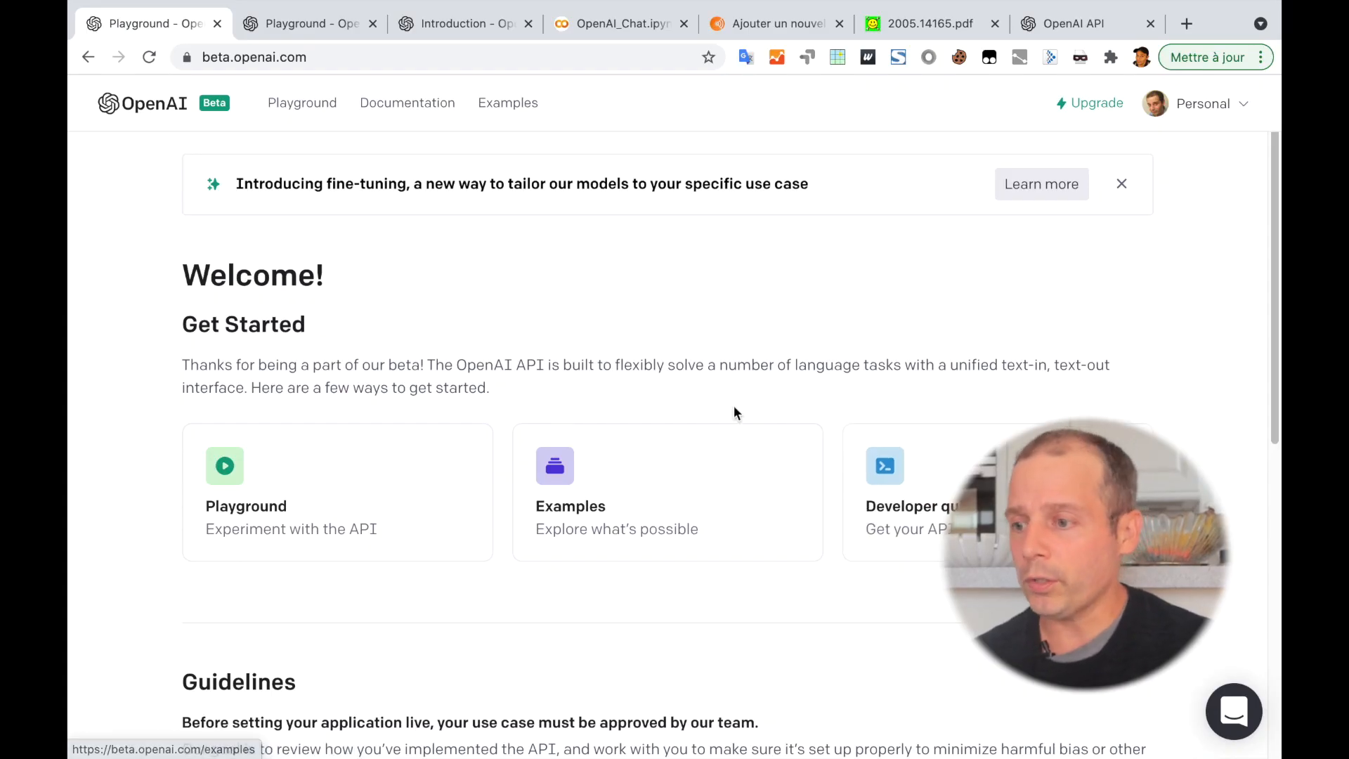
Open the OpenAI API documentation and examine the Key concepts section, including the Descartes prompt and completion example.
{"action": "scroll", "coordinate": [772, 456], "scroll_direction": "down", "scroll_amount": 5}
{"action": "scroll", "coordinate": [735, 413], "scroll_direction": "up", "scroll_amount": 5}
{"action": "left_click", "coordinate": [432, 113]}
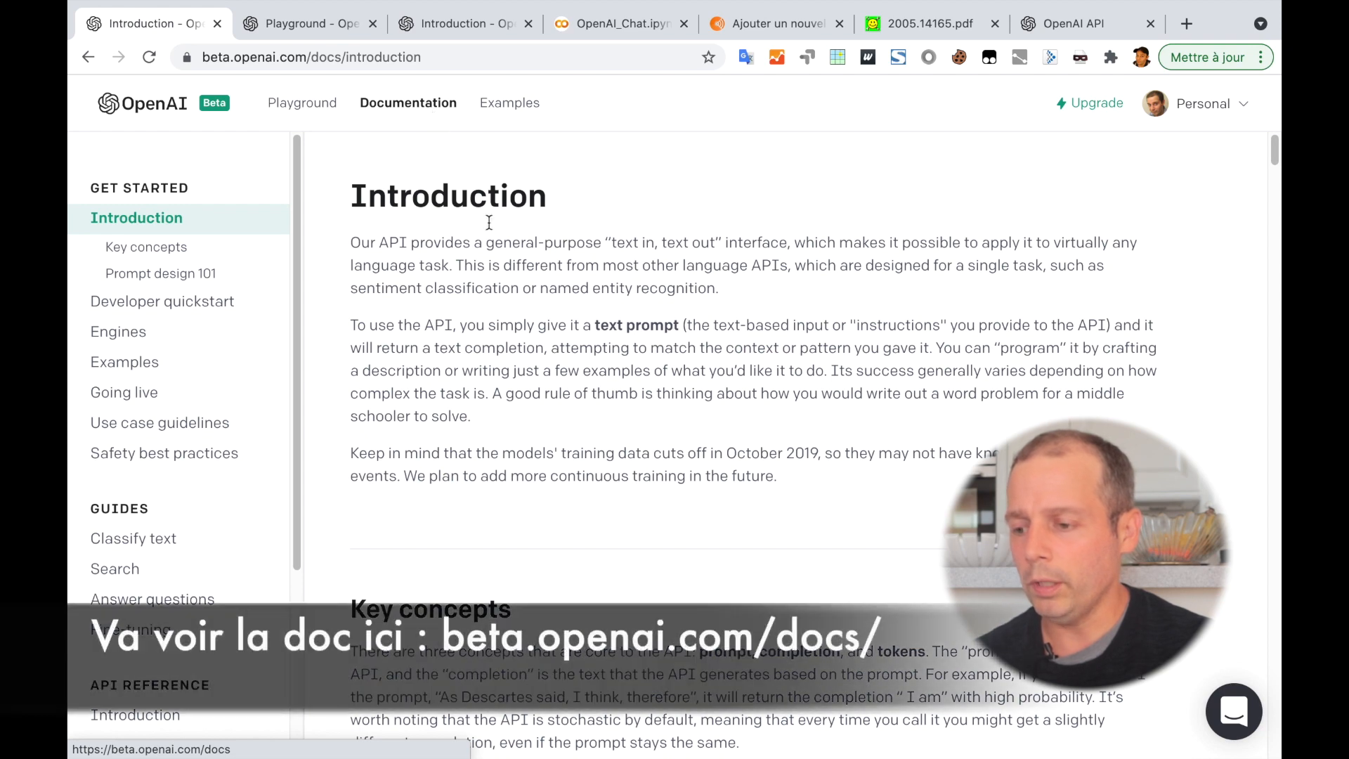
{"action": "scroll", "coordinate": [619, 442], "scroll_direction": "down", "scroll_amount": 5}
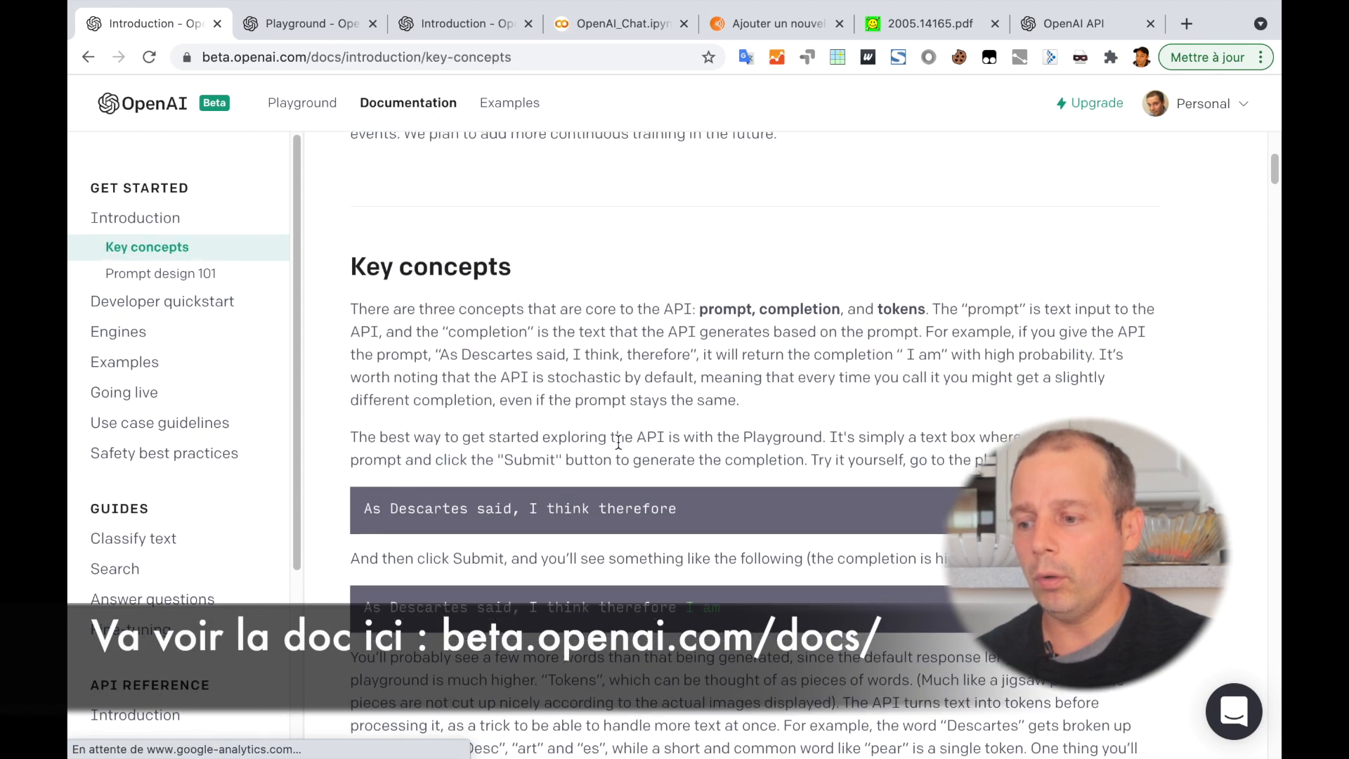
{"action": "scroll", "coordinate": [618, 442], "scroll_direction": "down", "scroll_amount": 4}
{"action": "scroll", "coordinate": [710, 469], "scroll_direction": "up", "scroll_amount": 1}
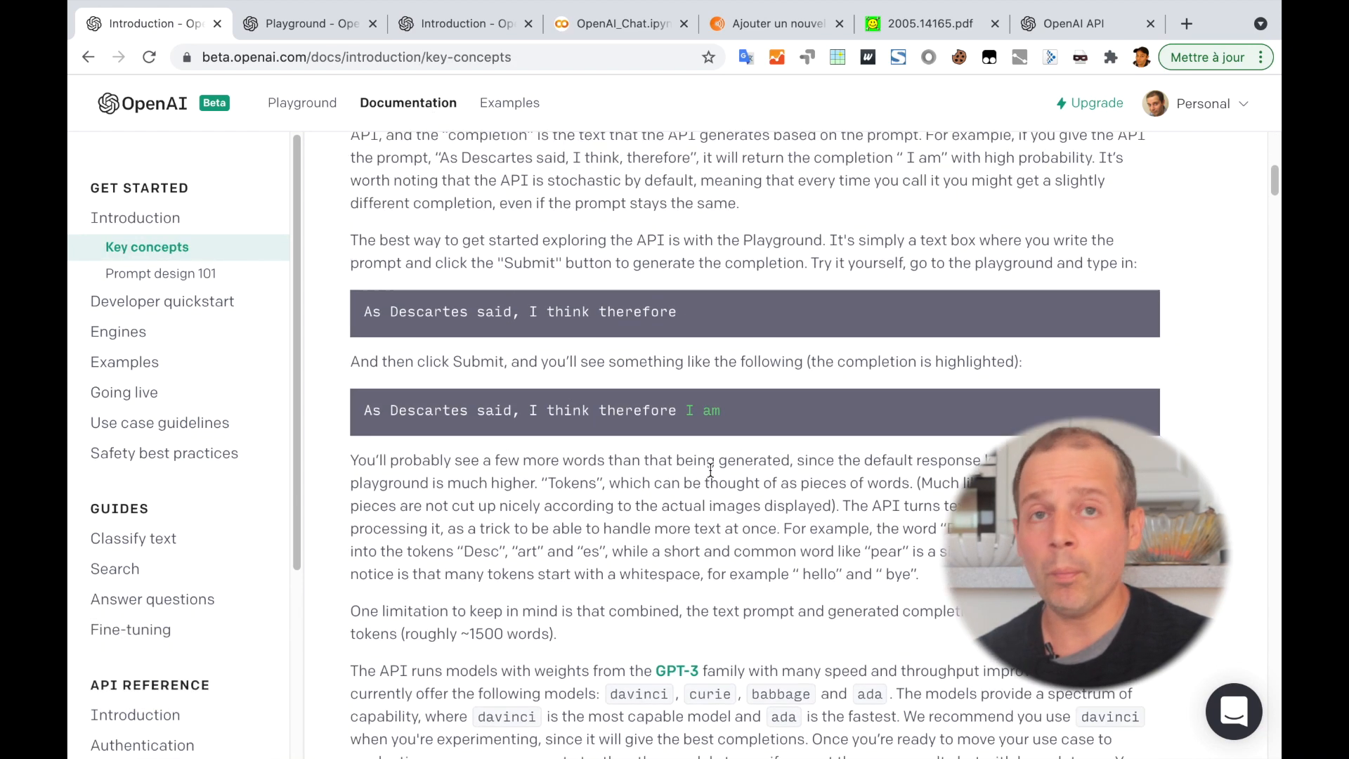
{"action": "scroll", "coordinate": [709, 469], "scroll_direction": "up", "scroll_amount": 1}
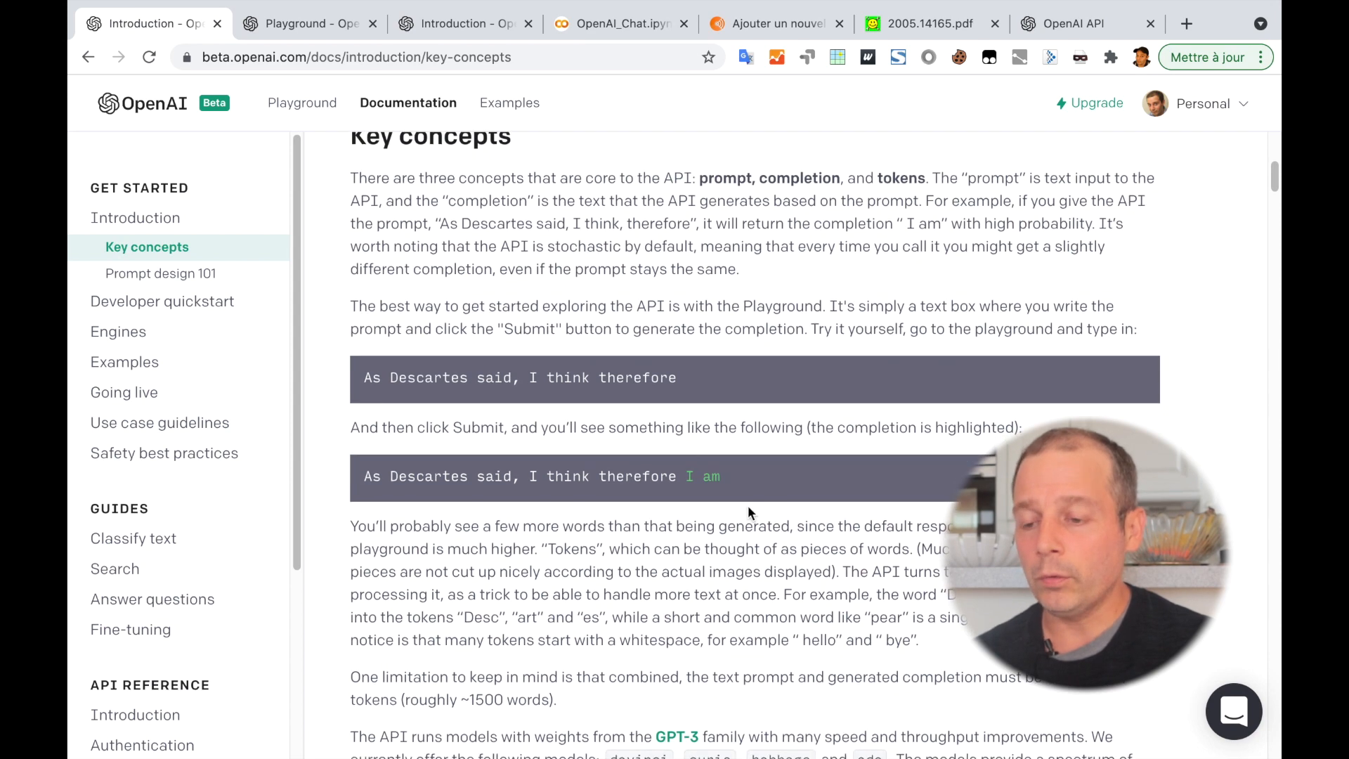
{"action": "scroll", "coordinate": [747, 504], "scroll_direction": "down", "scroll_amount": 1}
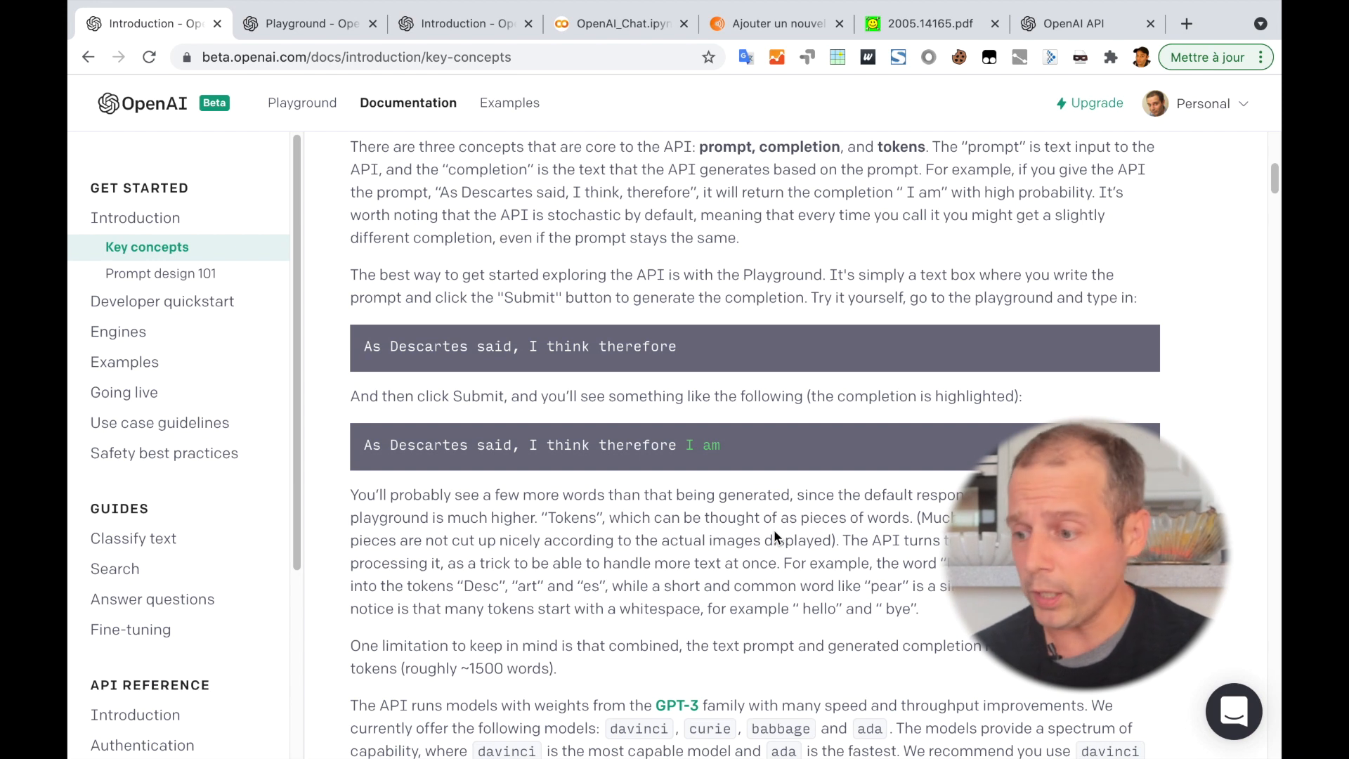
{"action": "left_click_drag", "start_coordinate": [527, 450], "coordinate": [703, 444]}
{"action": "scroll", "coordinate": [846, 525], "scroll_direction": "down", "scroll_amount": 1}
{"action": "scroll", "coordinate": [847, 526], "scroll_direction": "down", "scroll_amount": 20}
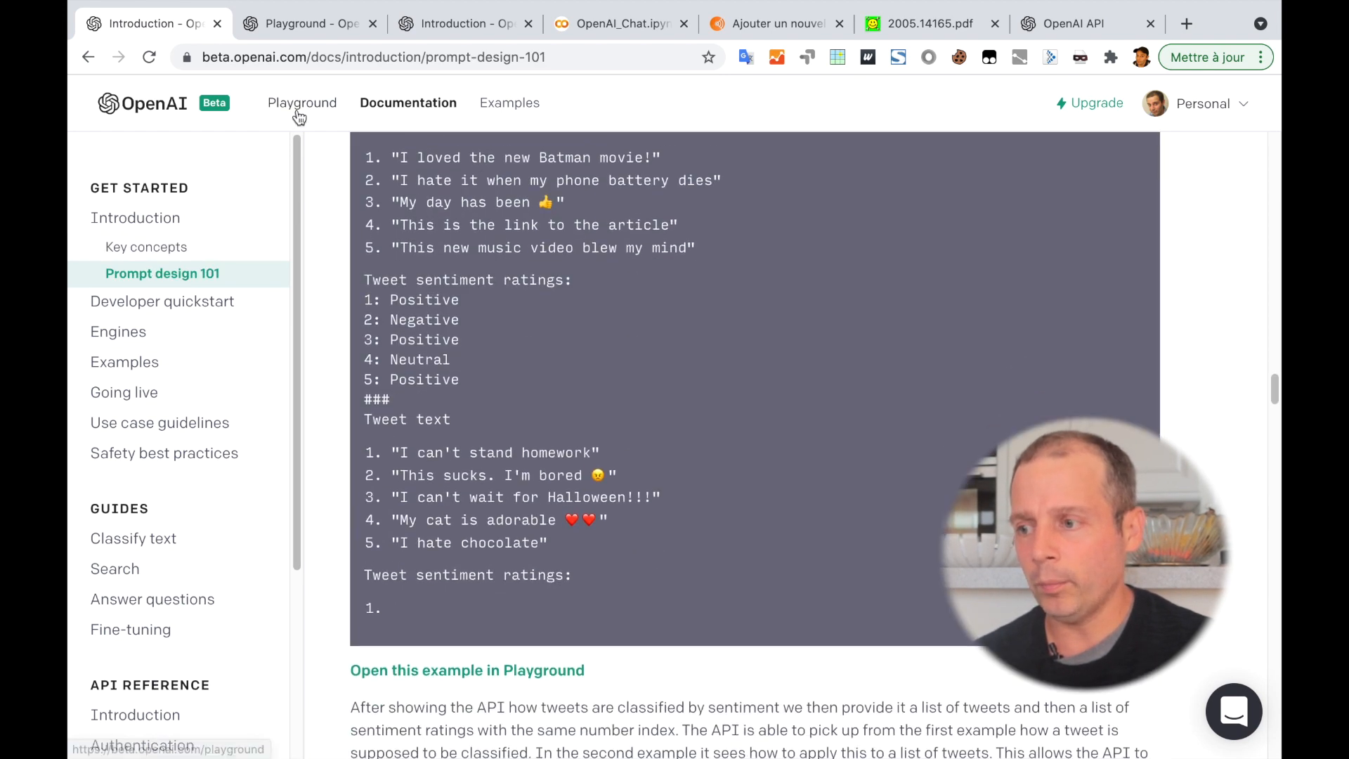
Open the Playground and generate a completion for the prompt "Comme le disait Descartes, je pense donc,".
{"action": "left_click", "coordinate": [299, 112]}
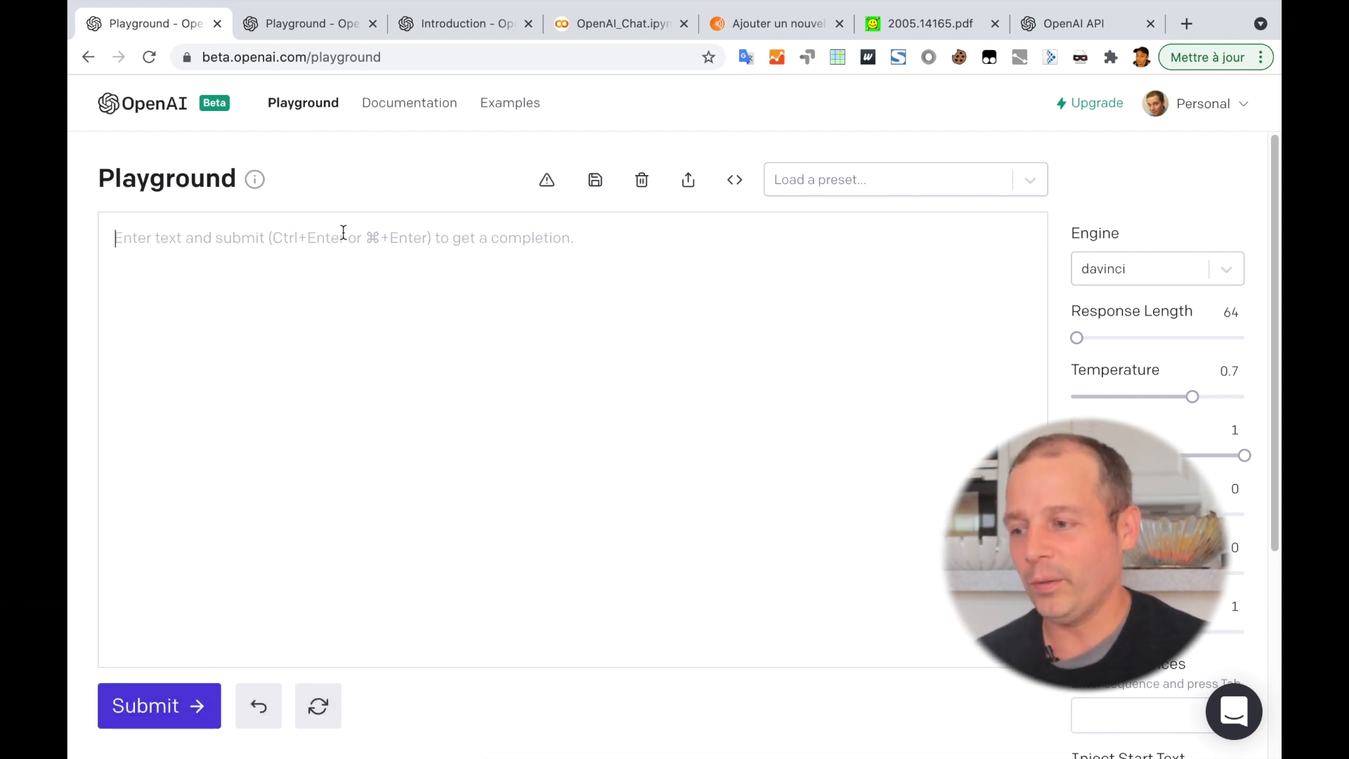
{"action": "type", "text": "Comme le"}
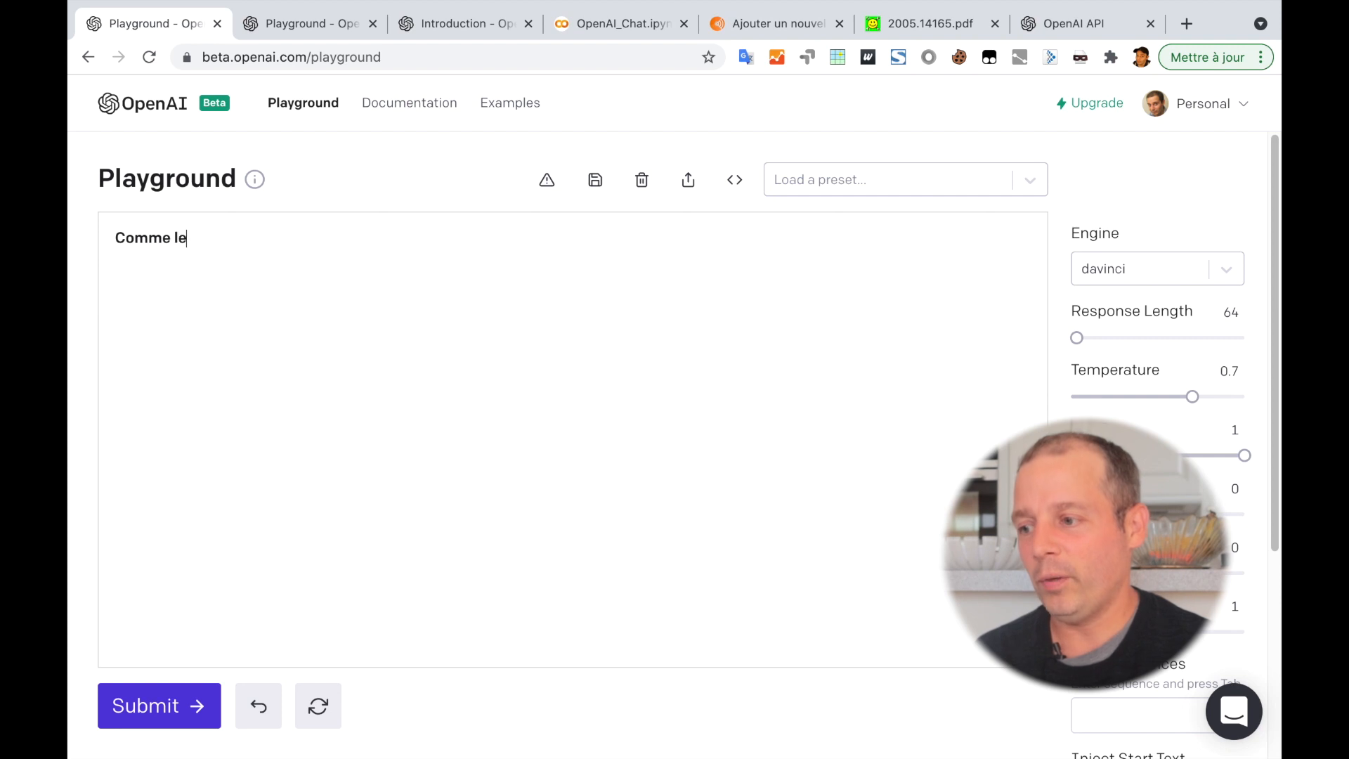
{"action": "type", "text": " disait Desca"}
{"action": "type", "text": "rtes, je pe"}
{"action": "type", "text": "ns"}
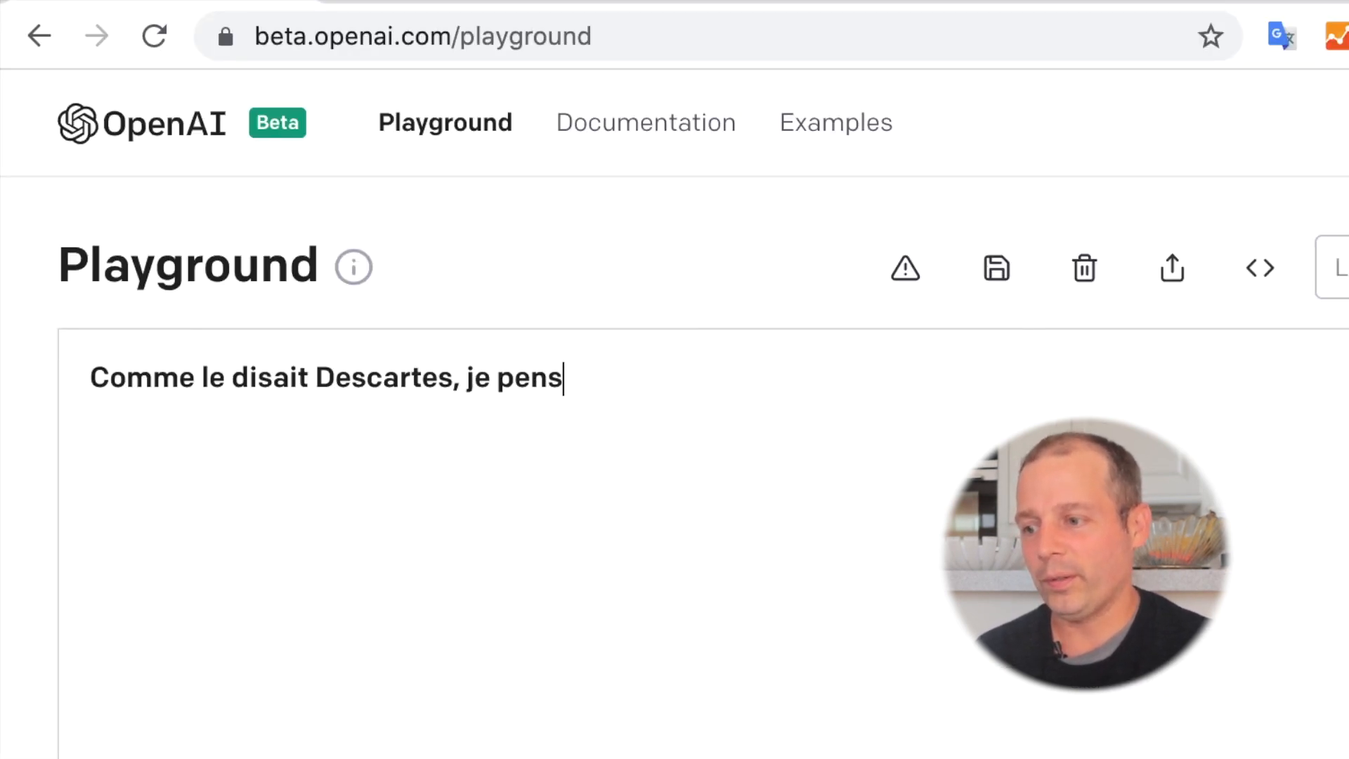
{"action": "type", "text": "e donc,"}
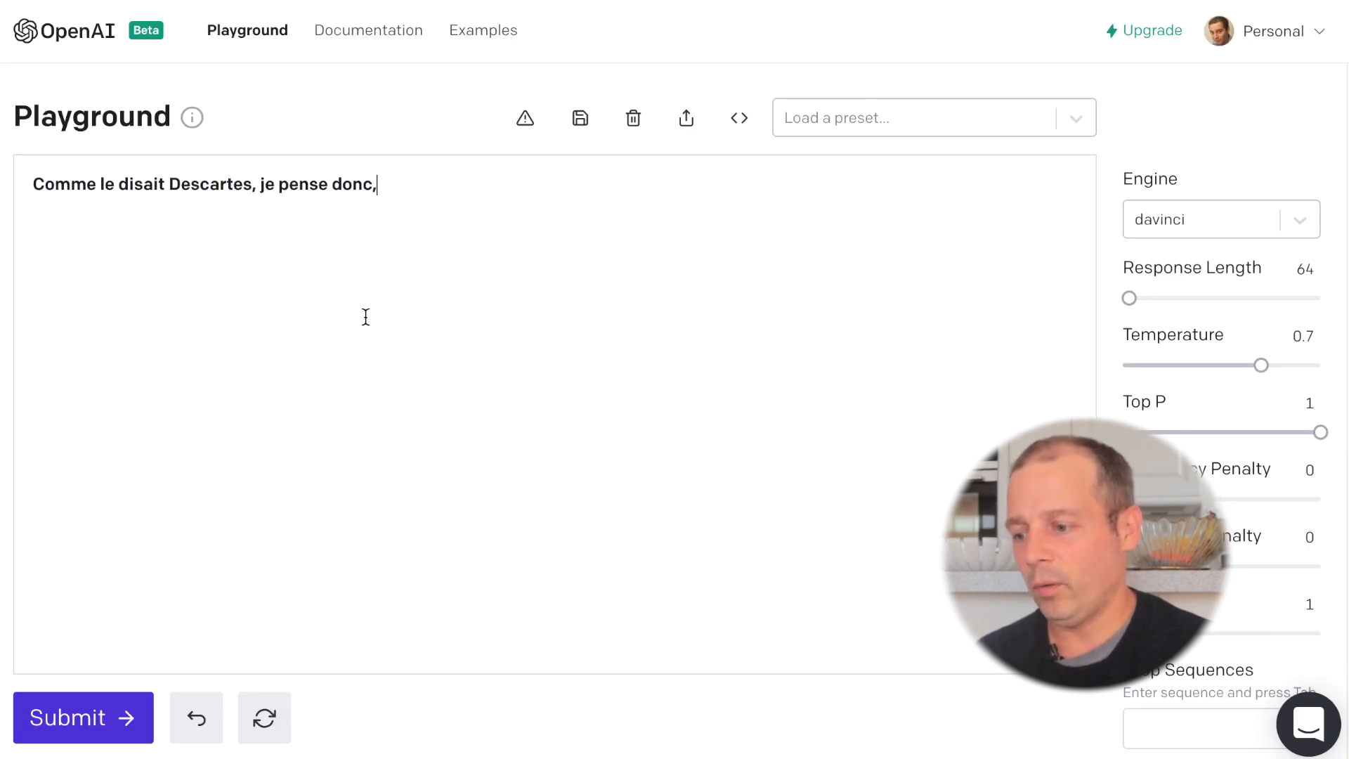
{"action": "left_click", "coordinate": [95, 718]}
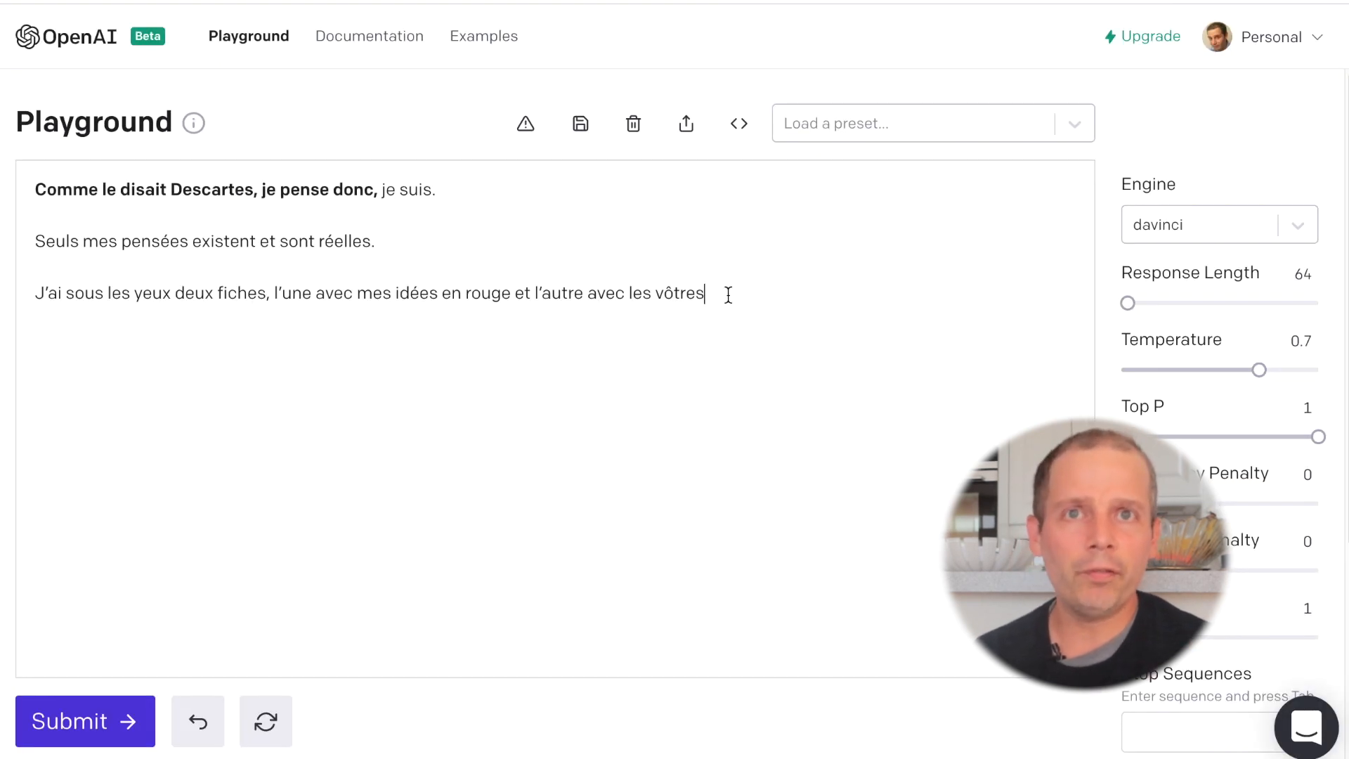
Lower the response length to about 35 and look through the remaining generation settings.
{"action": "left_click_drag", "start_coordinate": [1128, 303], "coordinate": [1123, 304]}
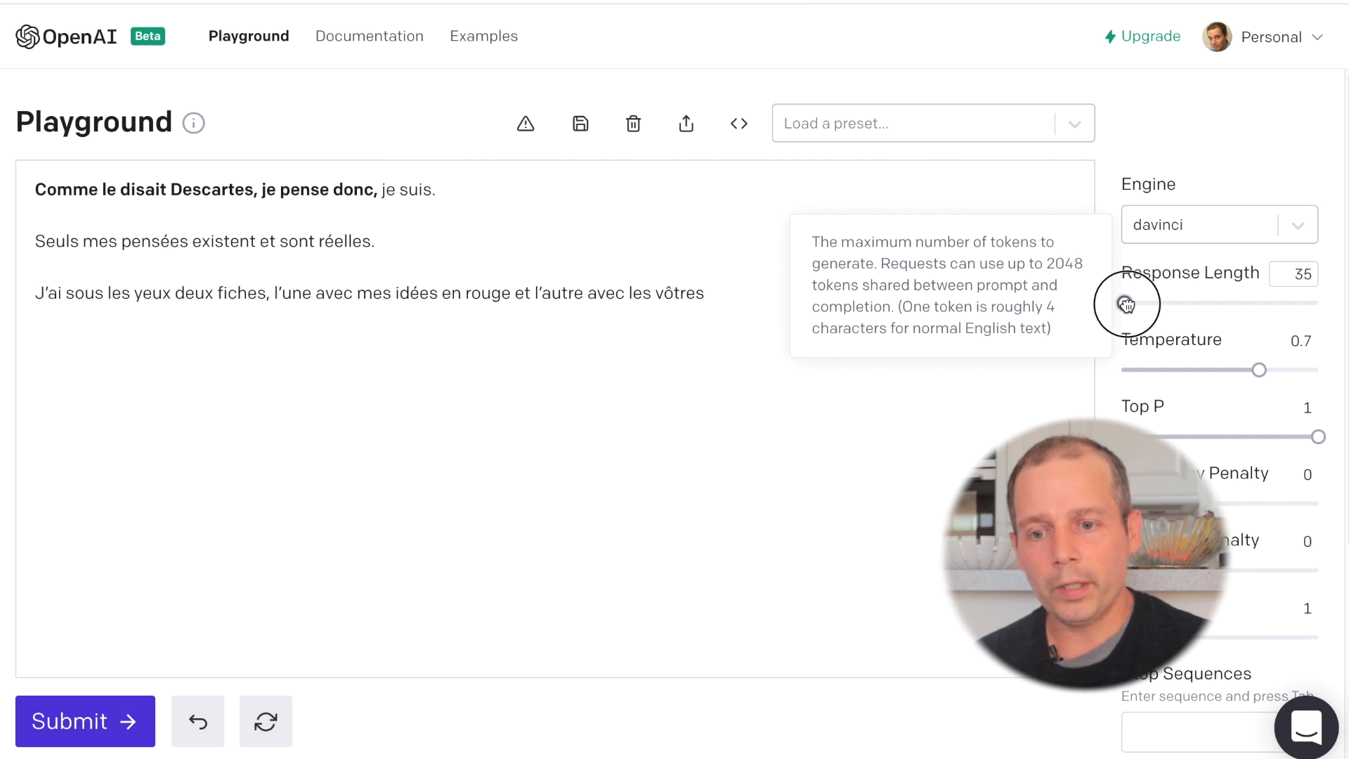
{"action": "mouse_move", "coordinate": [1220, 420]}
{"action": "scroll", "coordinate": [1220, 420], "scroll_direction": "down", "scroll_amount": 3}
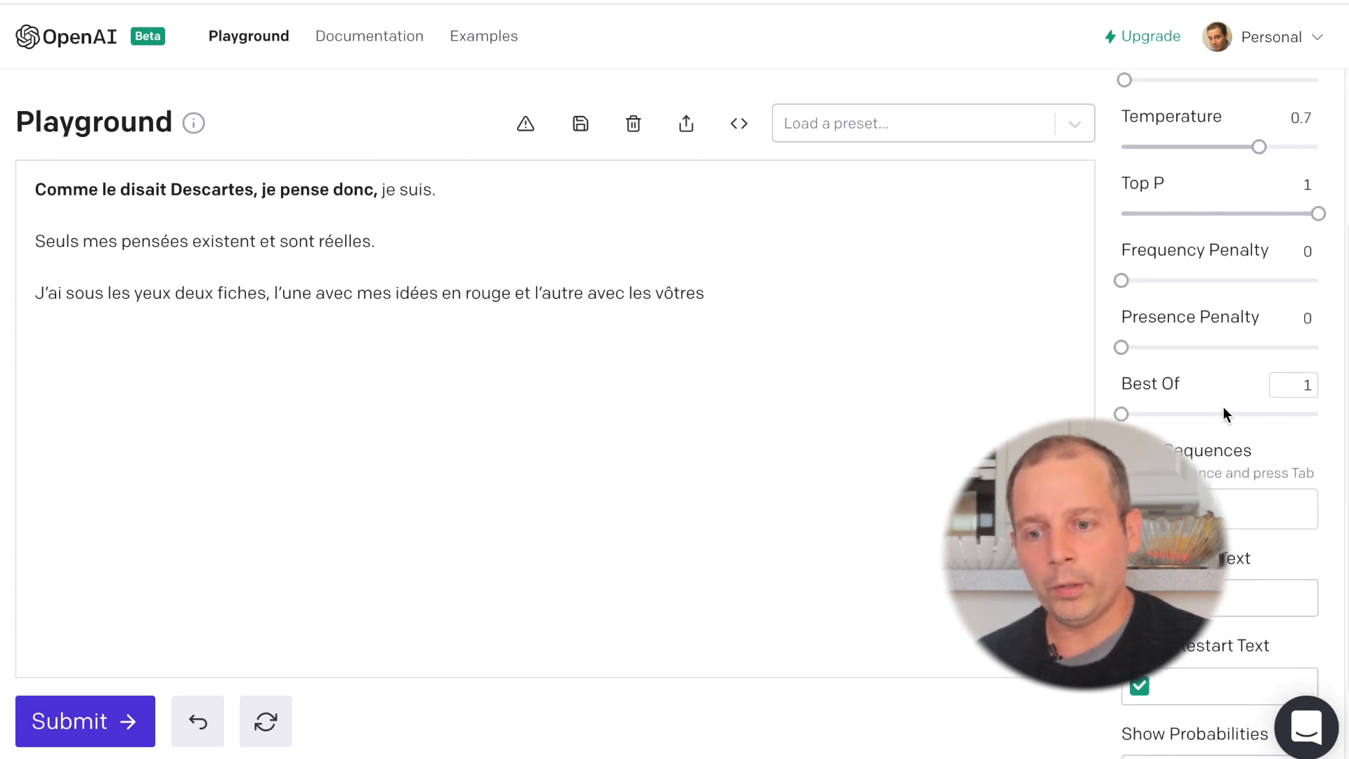
{"action": "scroll", "coordinate": [1222, 406], "scroll_direction": "down", "scroll_amount": 2}
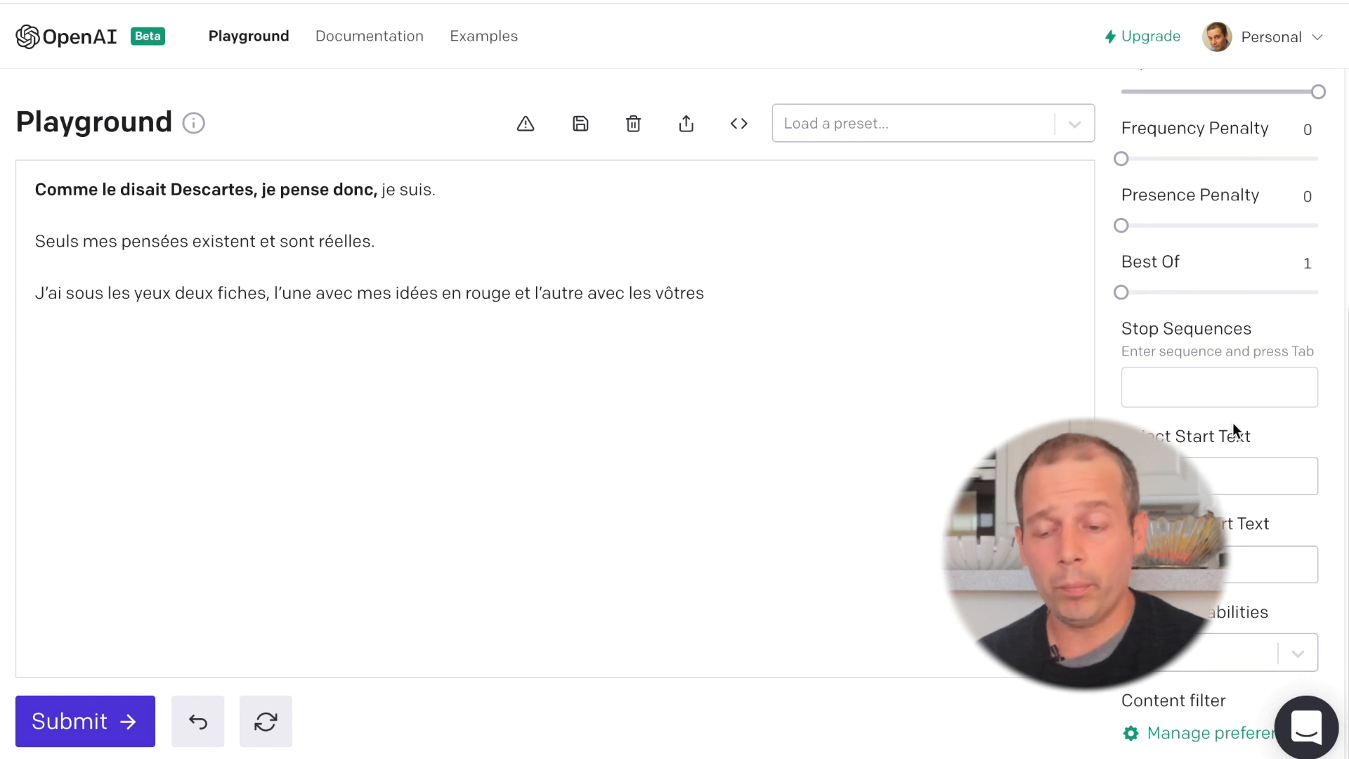
Clear the prompt text and read the three prompt-writing guidelines under Prompt basics in the documentation.
{"action": "left_click", "coordinate": [898, 412]}
{"action": "key", "text": "ctrl+a"}
{"action": "key", "text": "BackSpace"}
{"action": "left_click", "coordinate": [371, 39]}
{"action": "scroll", "coordinate": [718, 378], "scroll_direction": "down", "scroll_amount": 8}
{"action": "scroll", "coordinate": [718, 378], "scroll_direction": "down", "scroll_amount": 15}
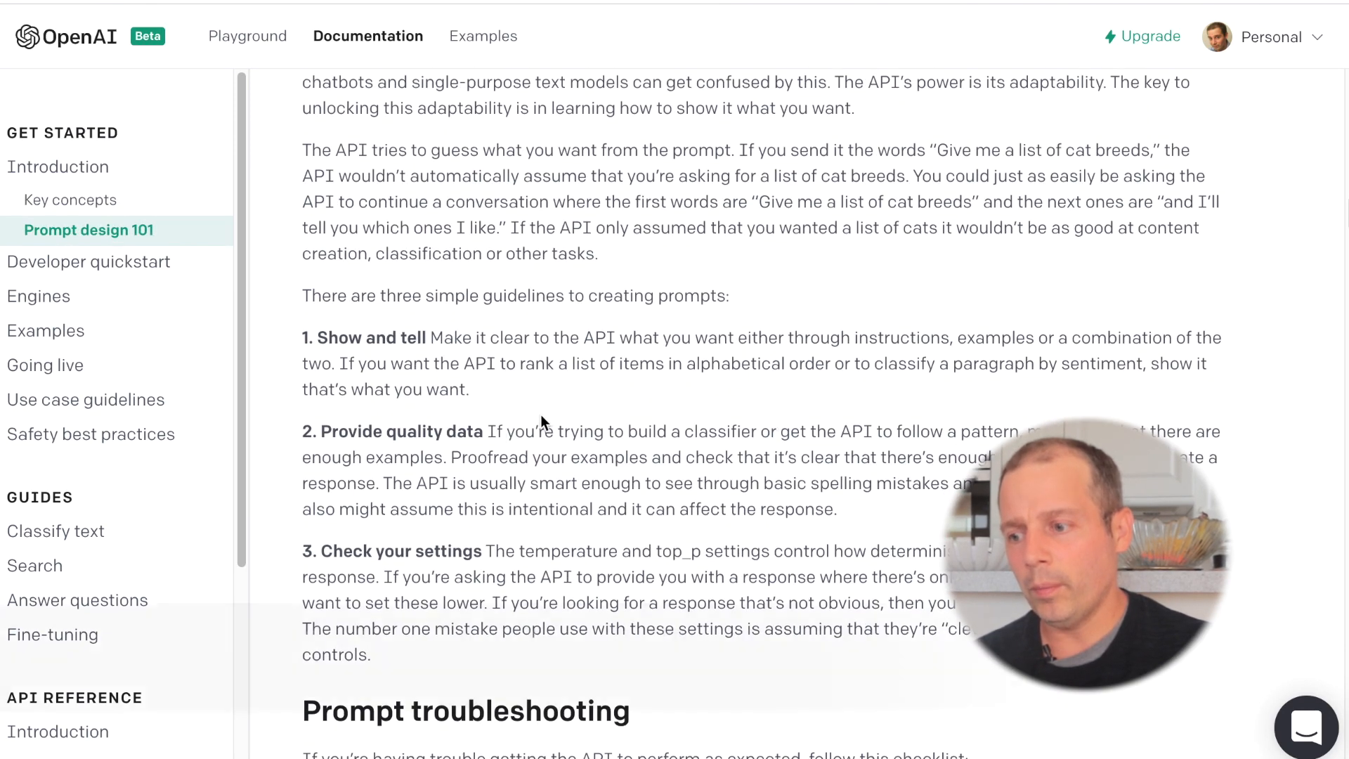
{"action": "scroll", "coordinate": [727, 435], "scroll_direction": "down", "scroll_amount": 1}
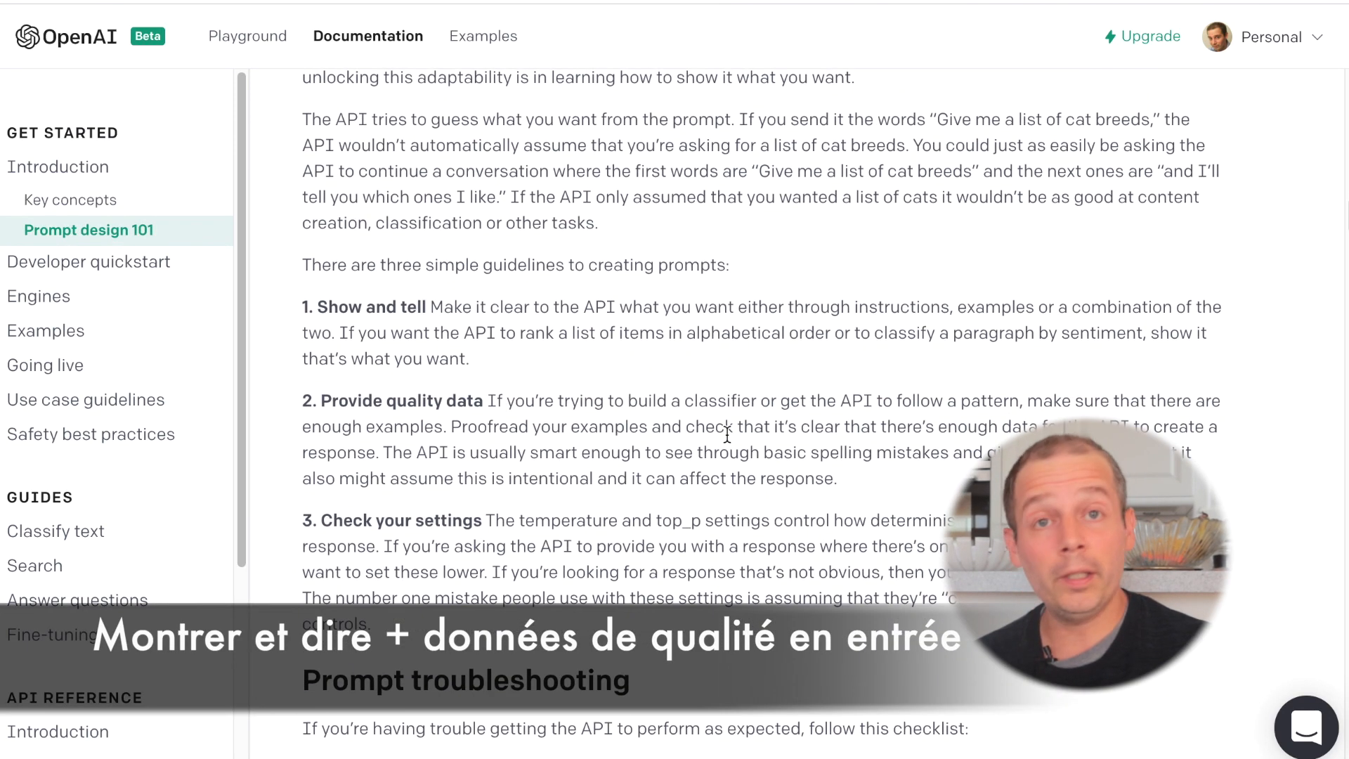
{"action": "scroll", "coordinate": [727, 436], "scroll_direction": "down", "scroll_amount": 3}
{"action": "scroll", "coordinate": [734, 445], "scroll_direction": "up", "scroll_amount": 3}
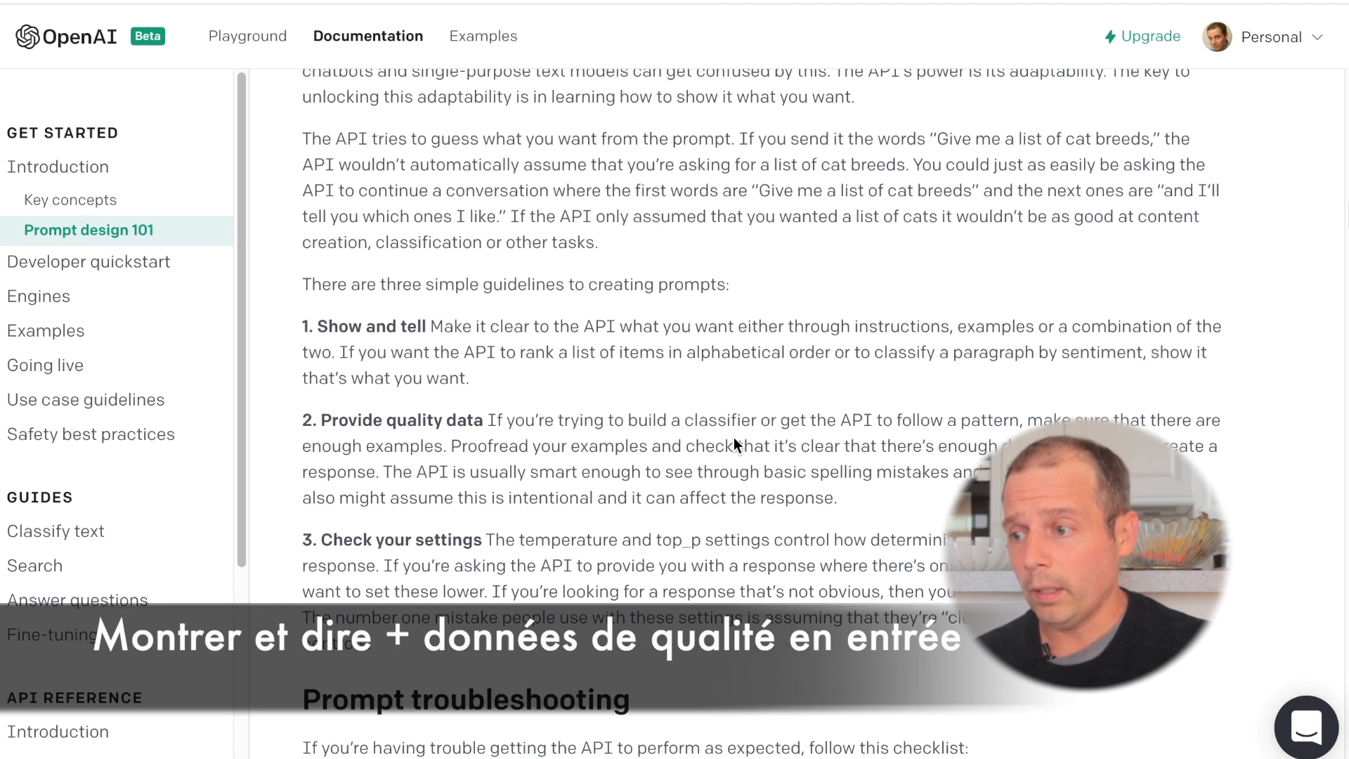
{"action": "scroll", "coordinate": [734, 445], "scroll_direction": "up", "scroll_amount": 2}
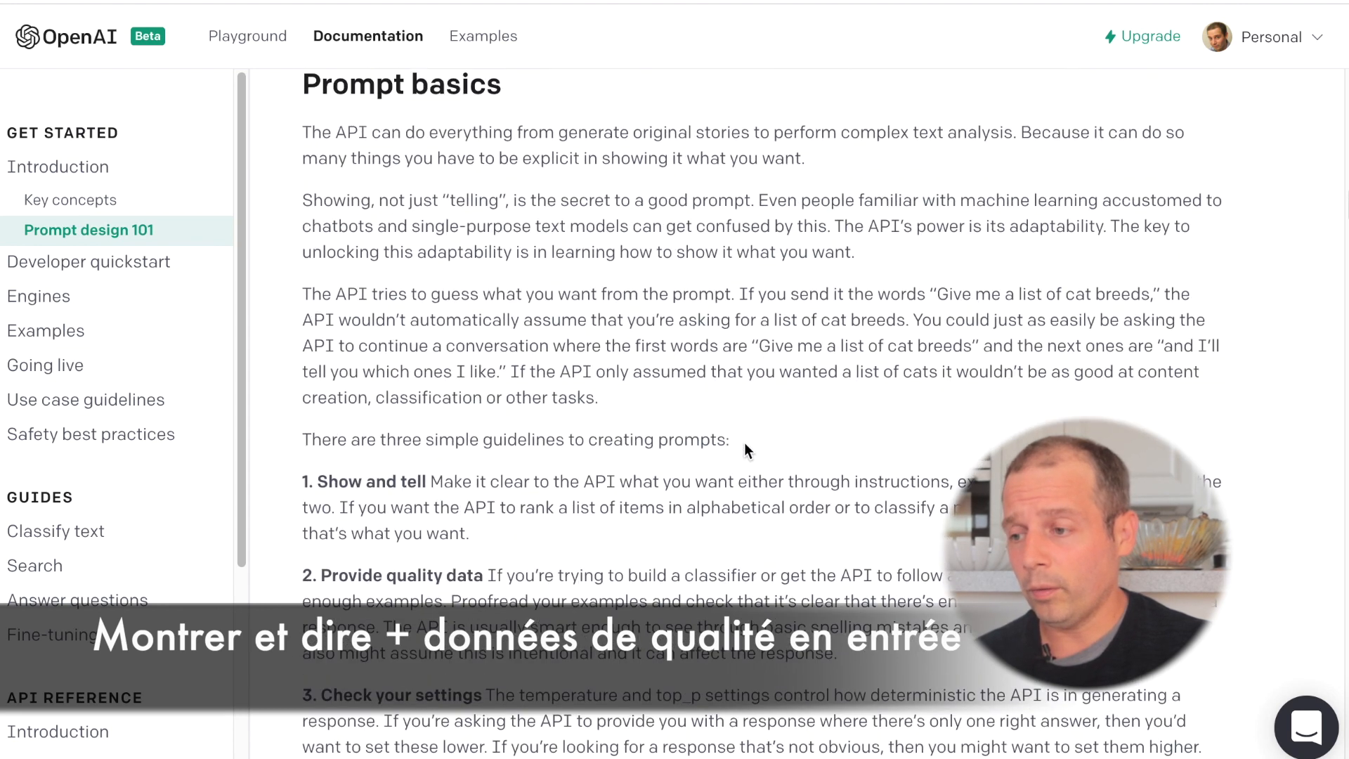
Return to the Playground and write the prompt "Dis-moi comment séduire une fille en 10 étapes:", followed by a list item "1.".
{"action": "left_click", "coordinate": [247, 36]}
{"action": "left_click", "coordinate": [193, 212]}
{"action": "type", "text": "Comment séduire"}
{"action": "left_click", "coordinate": [37, 187]}
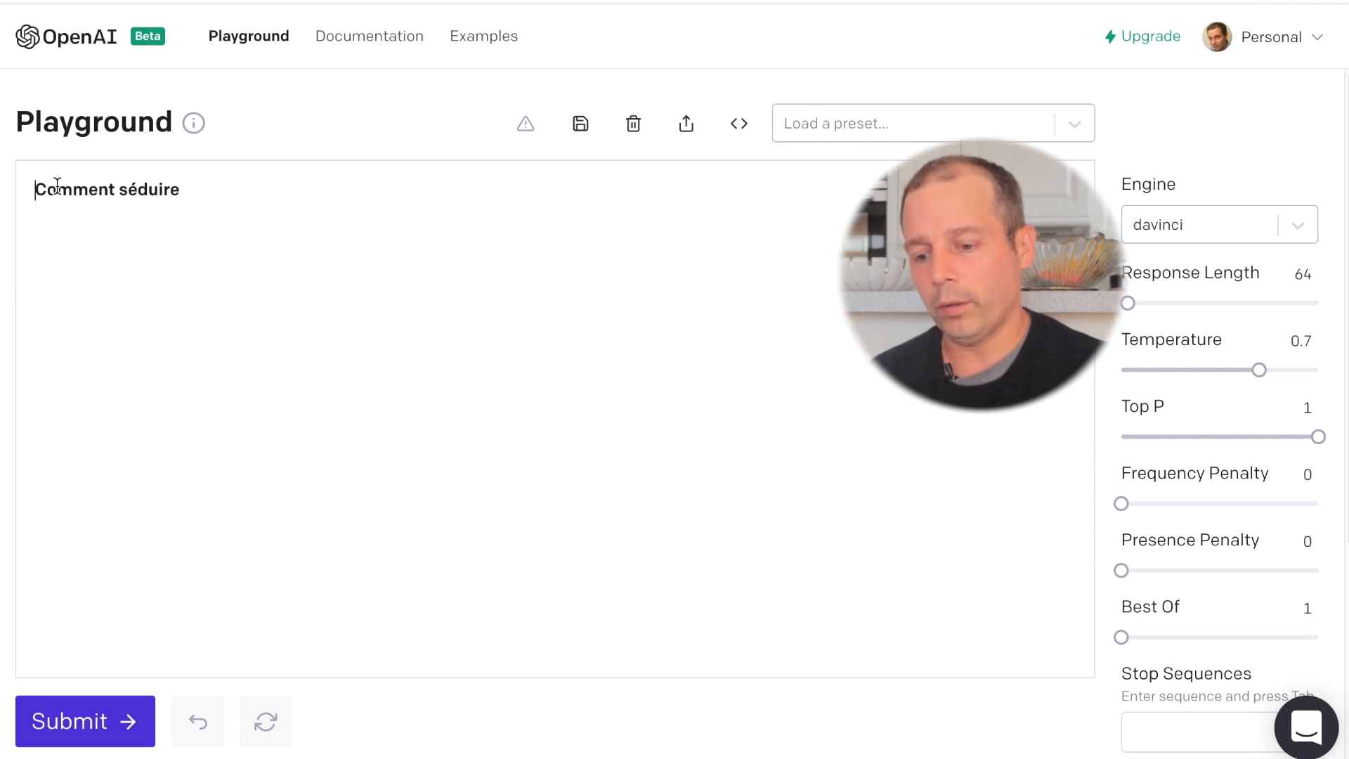
{"action": "type", "text": "Dis-moi"}
{"action": "key", "text": "Delete"}
{"action": "type", "text": "c"}
{"action": "type", "text": " une fille en 10 "}
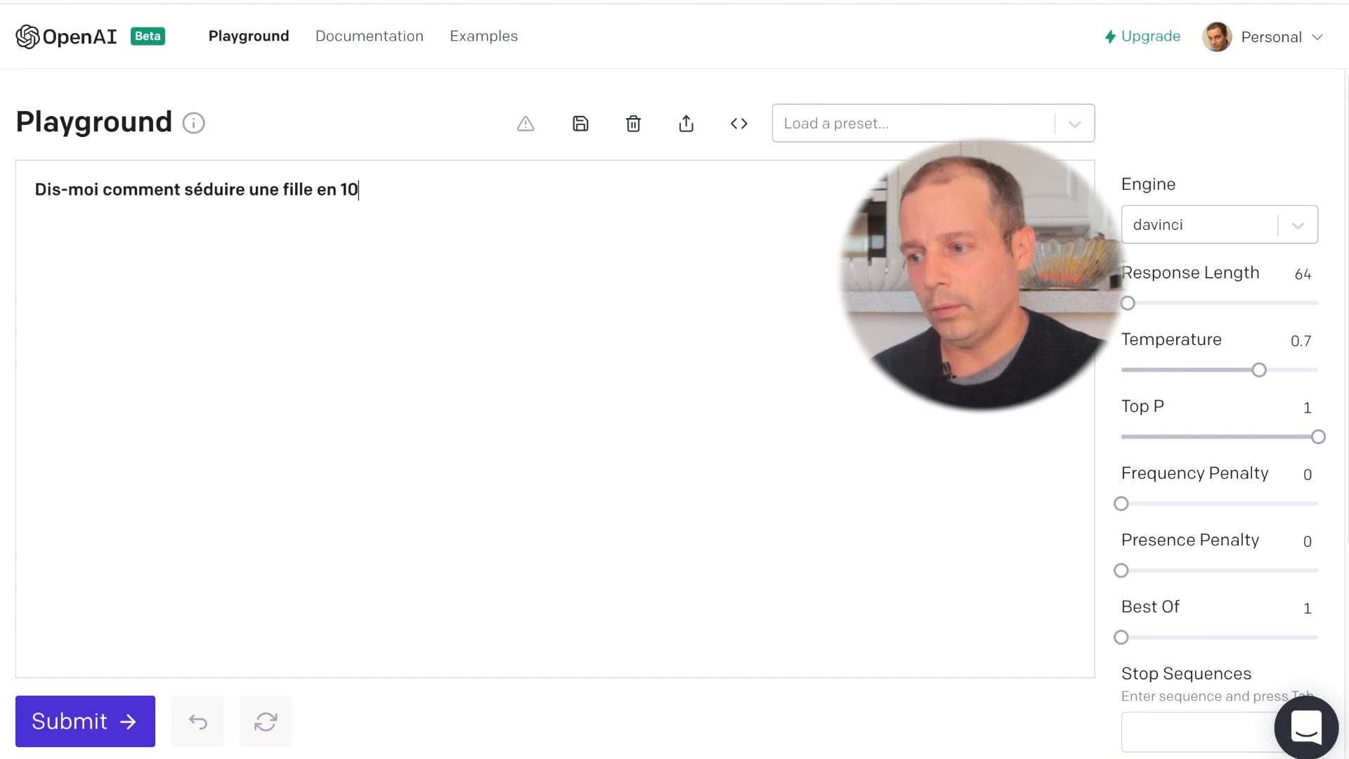
{"action": "type", "text": "étapes:"}
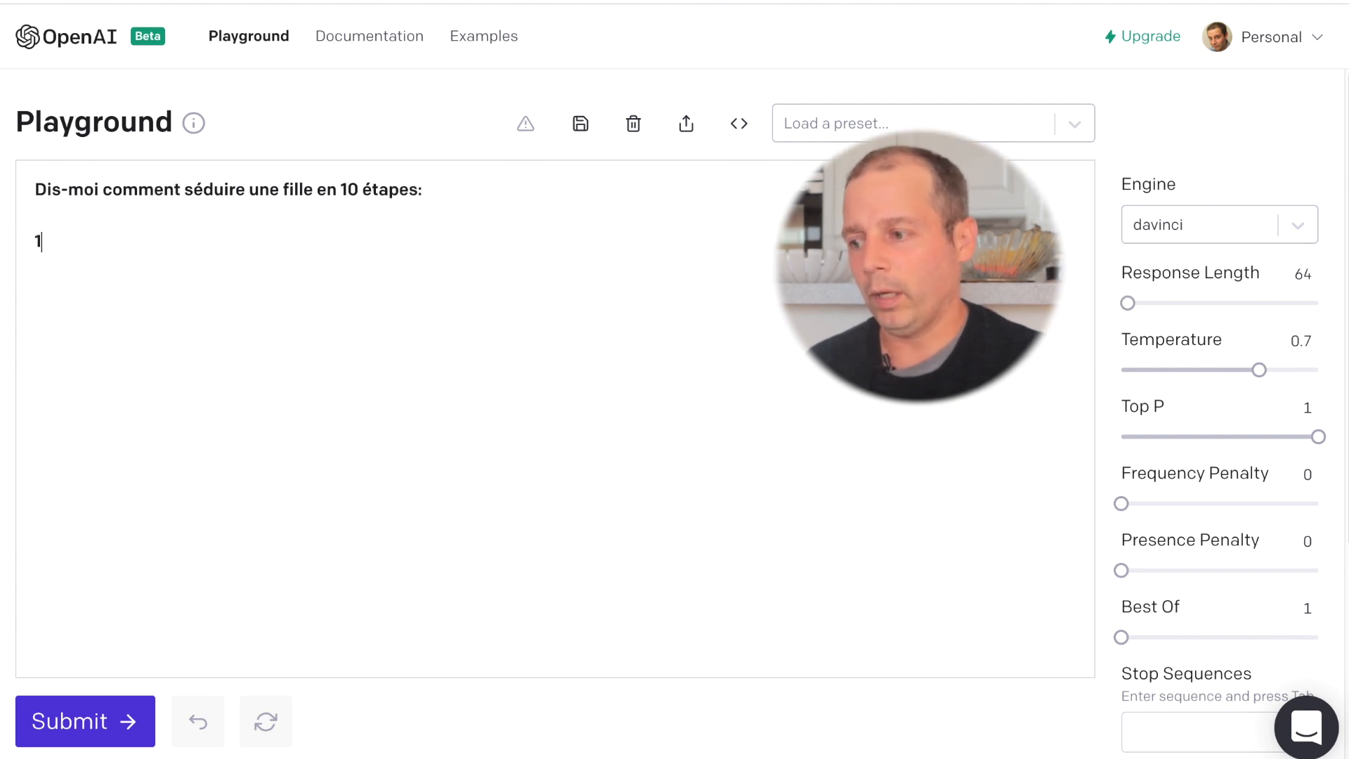
Set the response length to 437, the engine to davinci-instruct-beta and the frequency penalty to 0.46, and generate the completion.
{"action": "left_click_drag", "start_coordinate": [1129, 303], "coordinate": [1162, 302]}
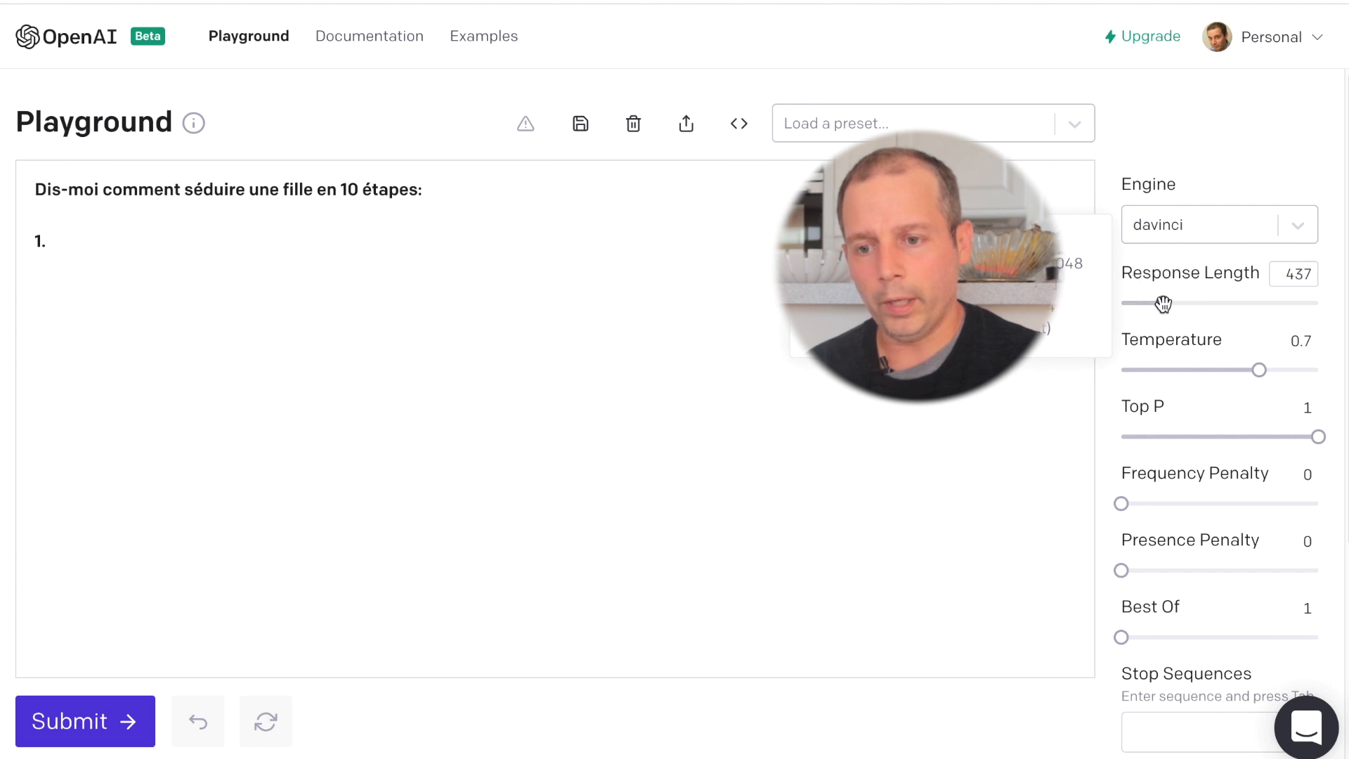
{"action": "left_click", "coordinate": [1291, 228]}
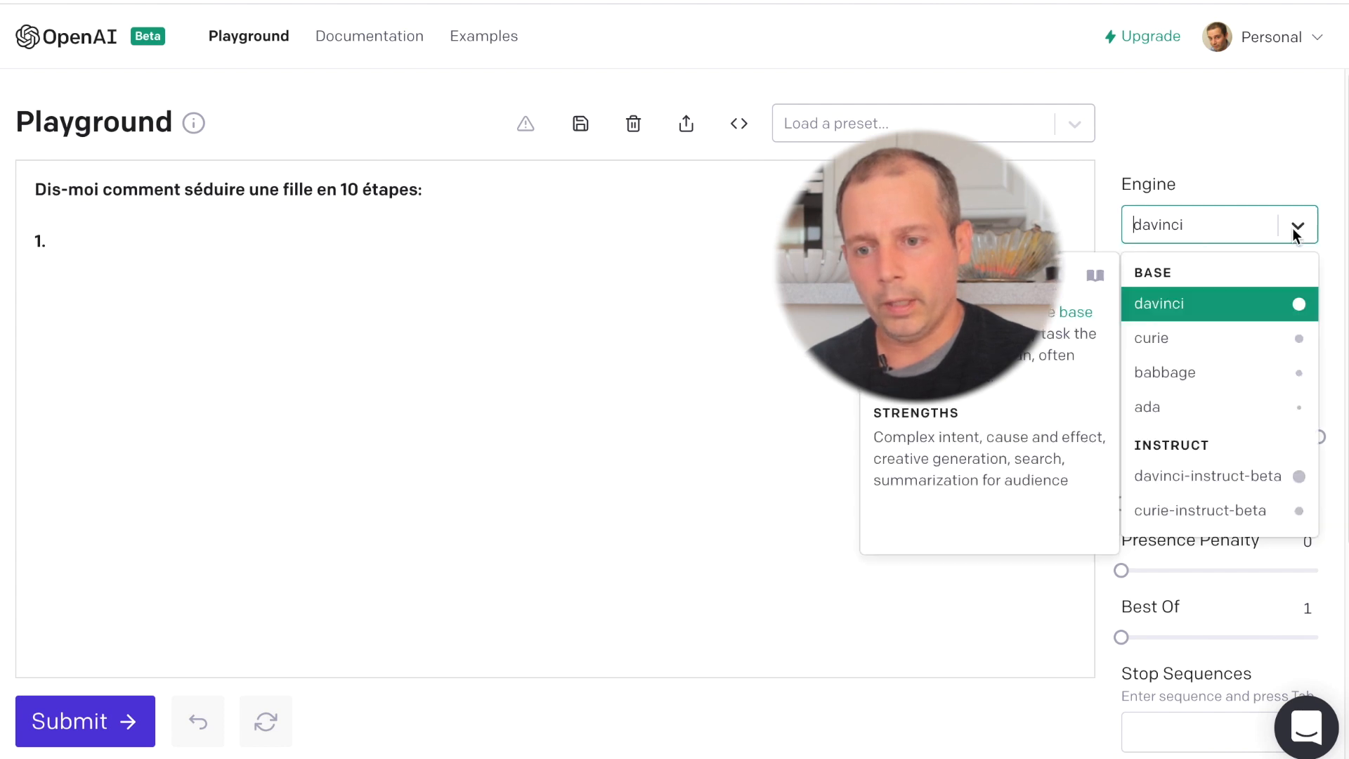
{"action": "left_click", "coordinate": [1228, 474]}
{"action": "mouse_move", "coordinate": [1202, 506]}
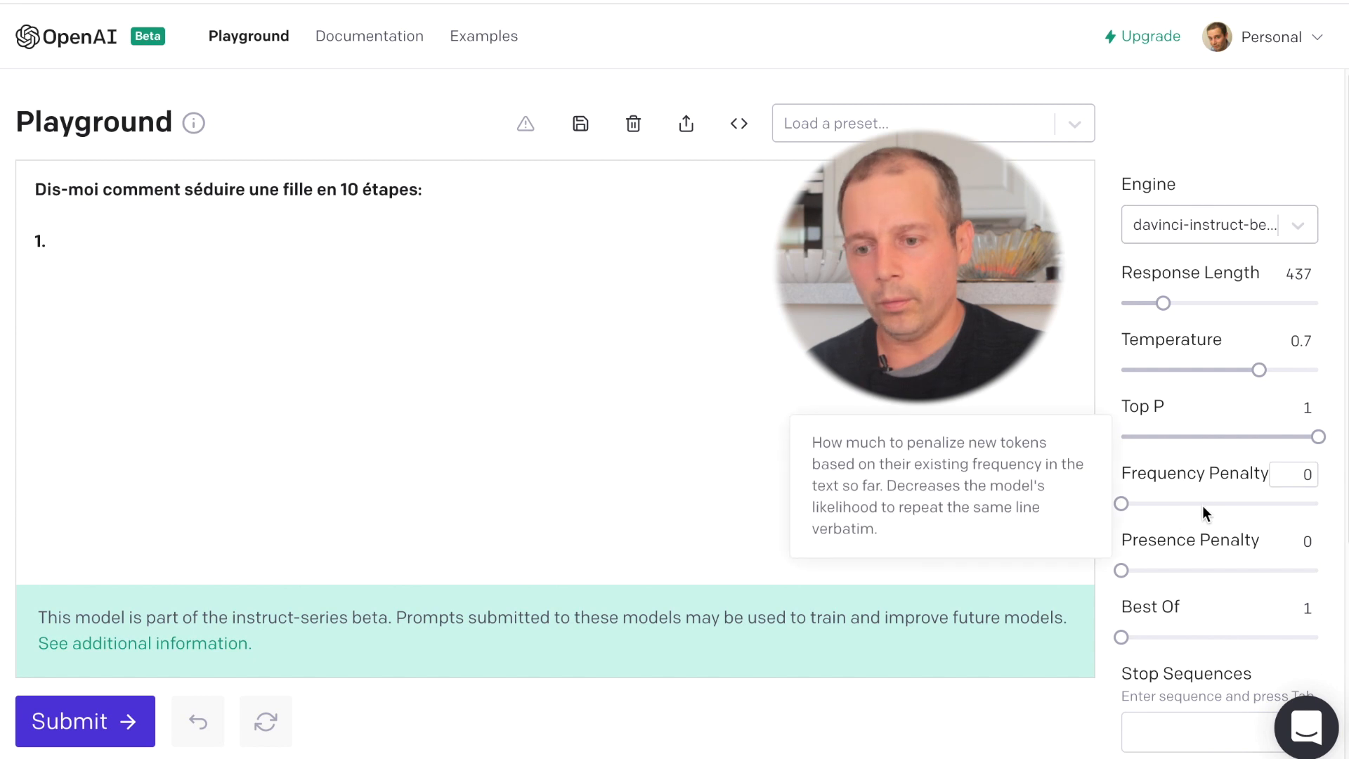
{"action": "left_click_drag", "start_coordinate": [1124, 503], "coordinate": [1216, 500]}
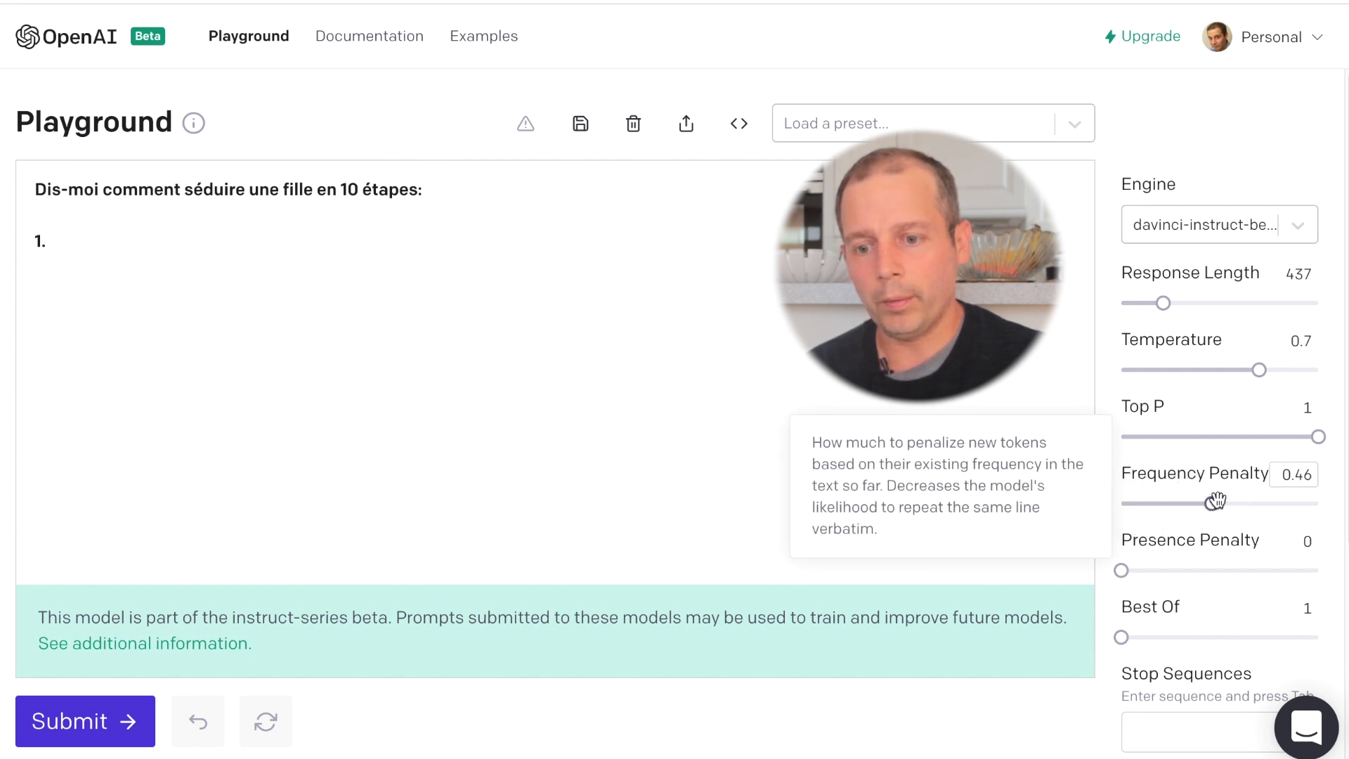
{"action": "left_click", "coordinate": [90, 722]}
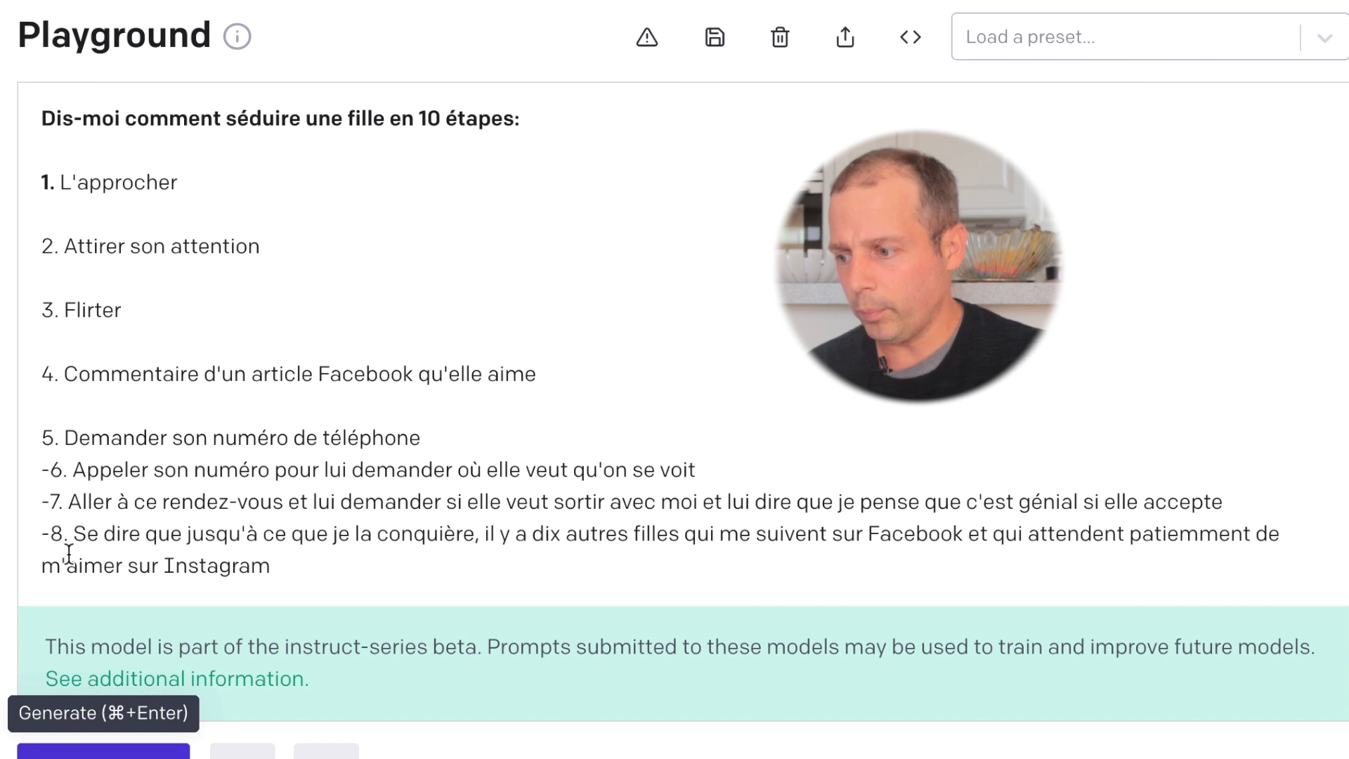
{"action": "left_click", "coordinate": [205, 396]}
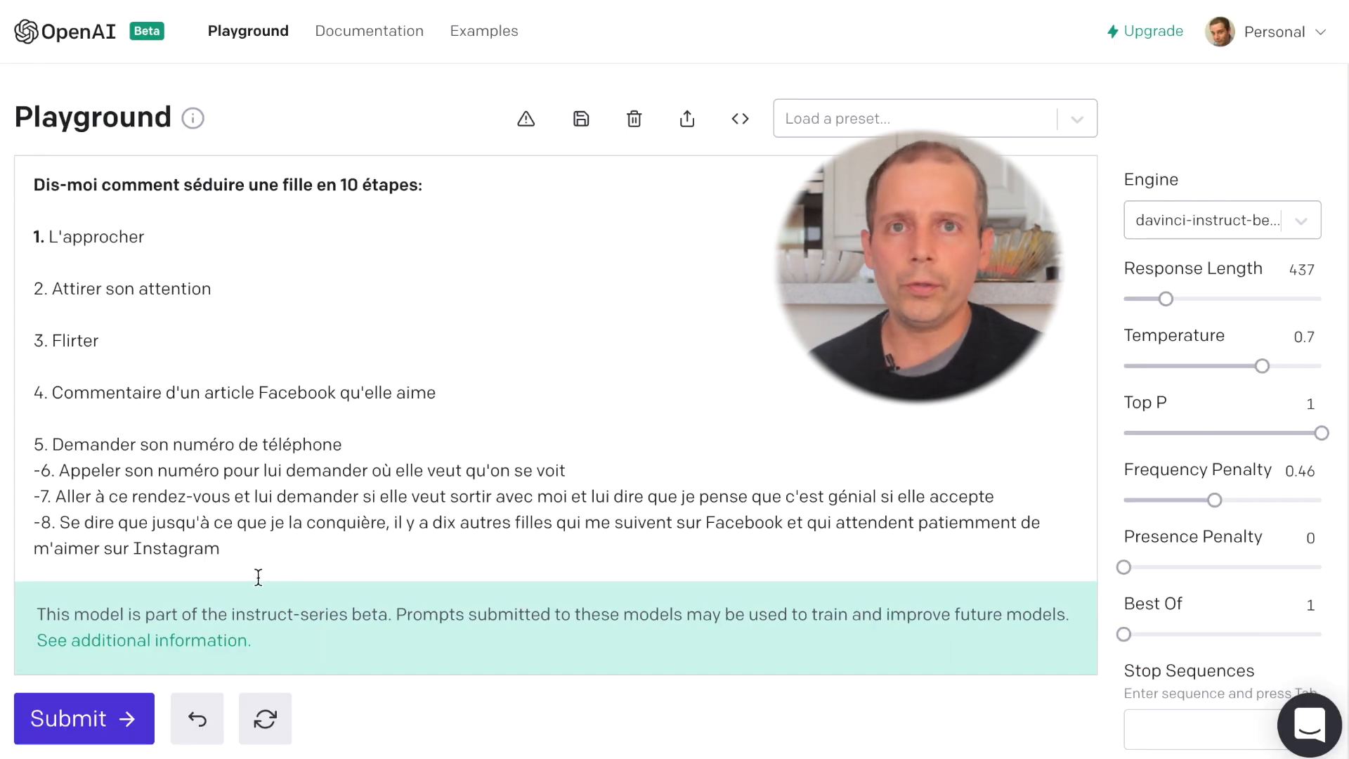
Leave the unsaved prompt for the Examples page and load the Interview questions example into the Playground.
{"action": "left_click", "coordinate": [482, 35]}
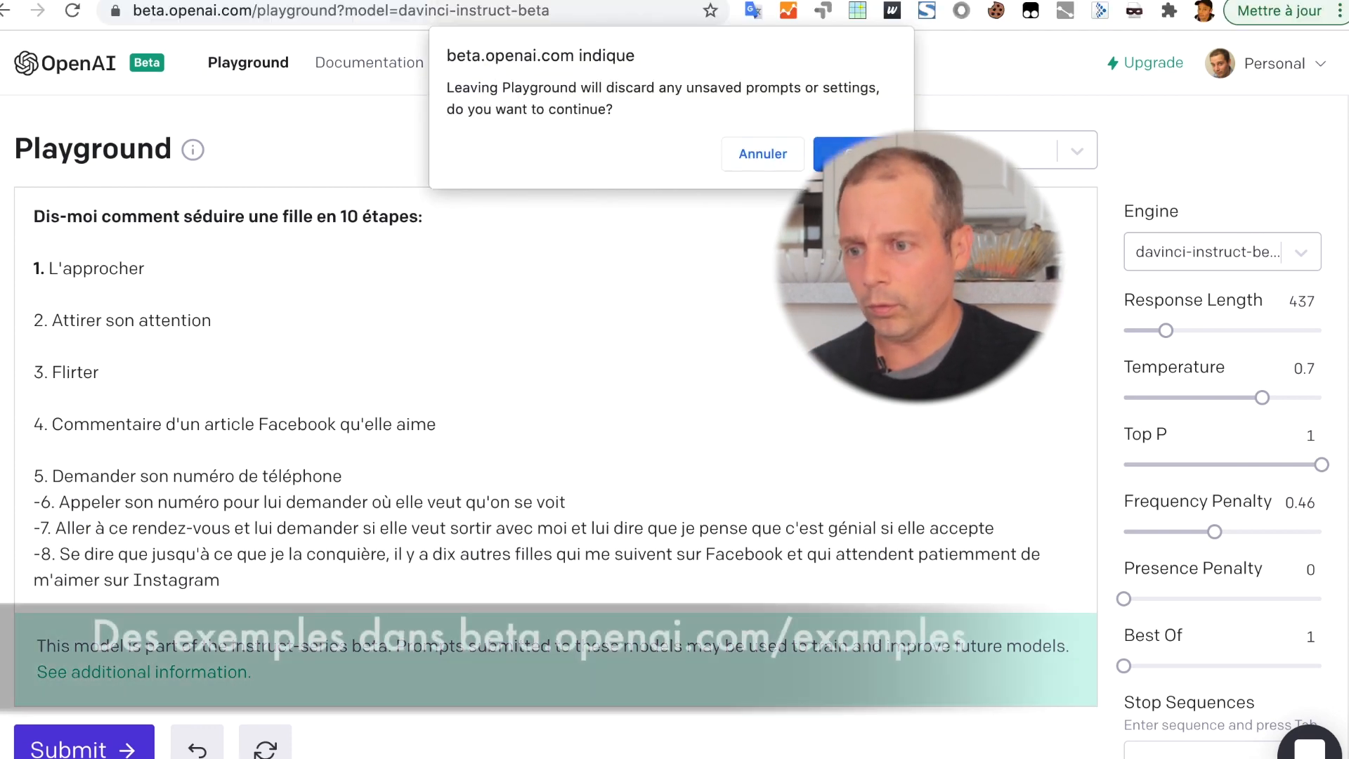
{"action": "key", "text": "Return"}
{"action": "scroll", "coordinate": [1334, 406], "scroll_direction": "down", "scroll_amount": 8}
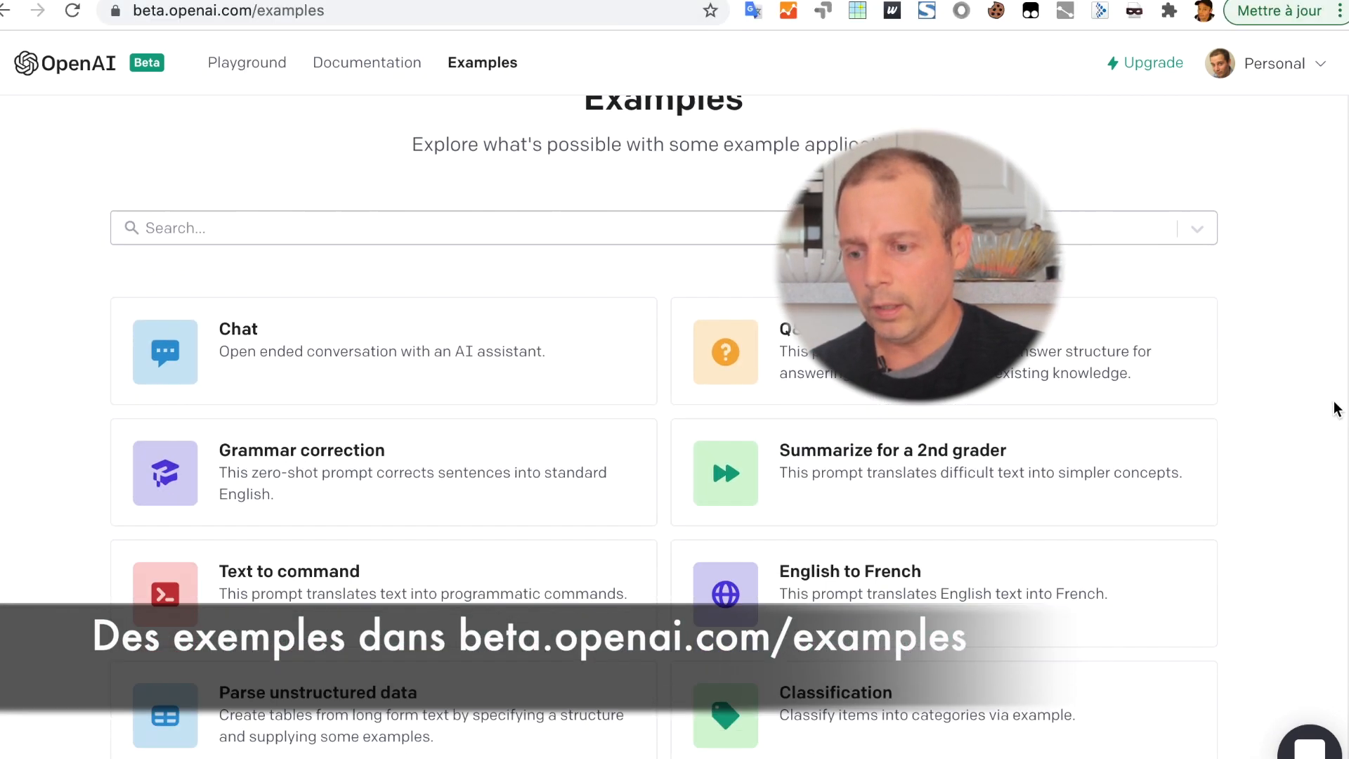
{"action": "scroll", "coordinate": [843, 702], "scroll_direction": "down", "scroll_amount": 15}
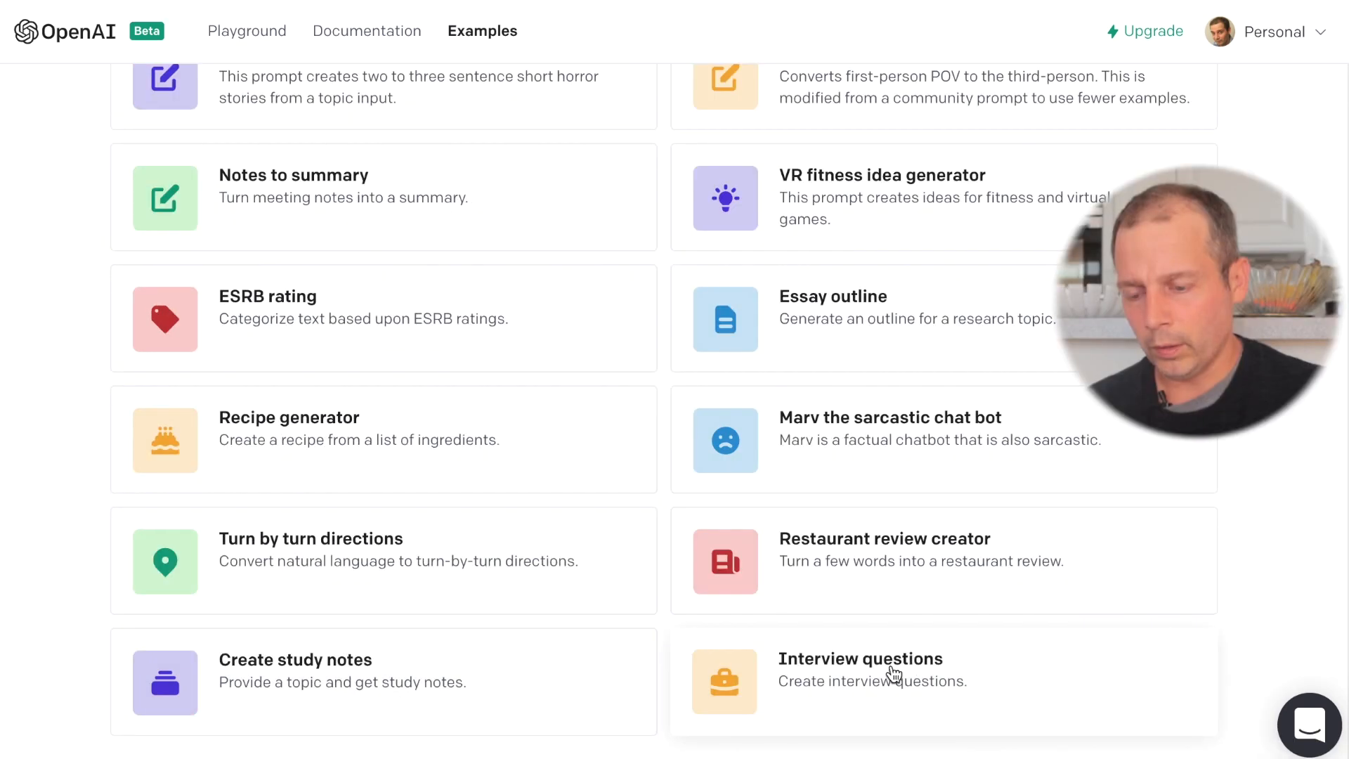
{"action": "left_click", "coordinate": [899, 675]}
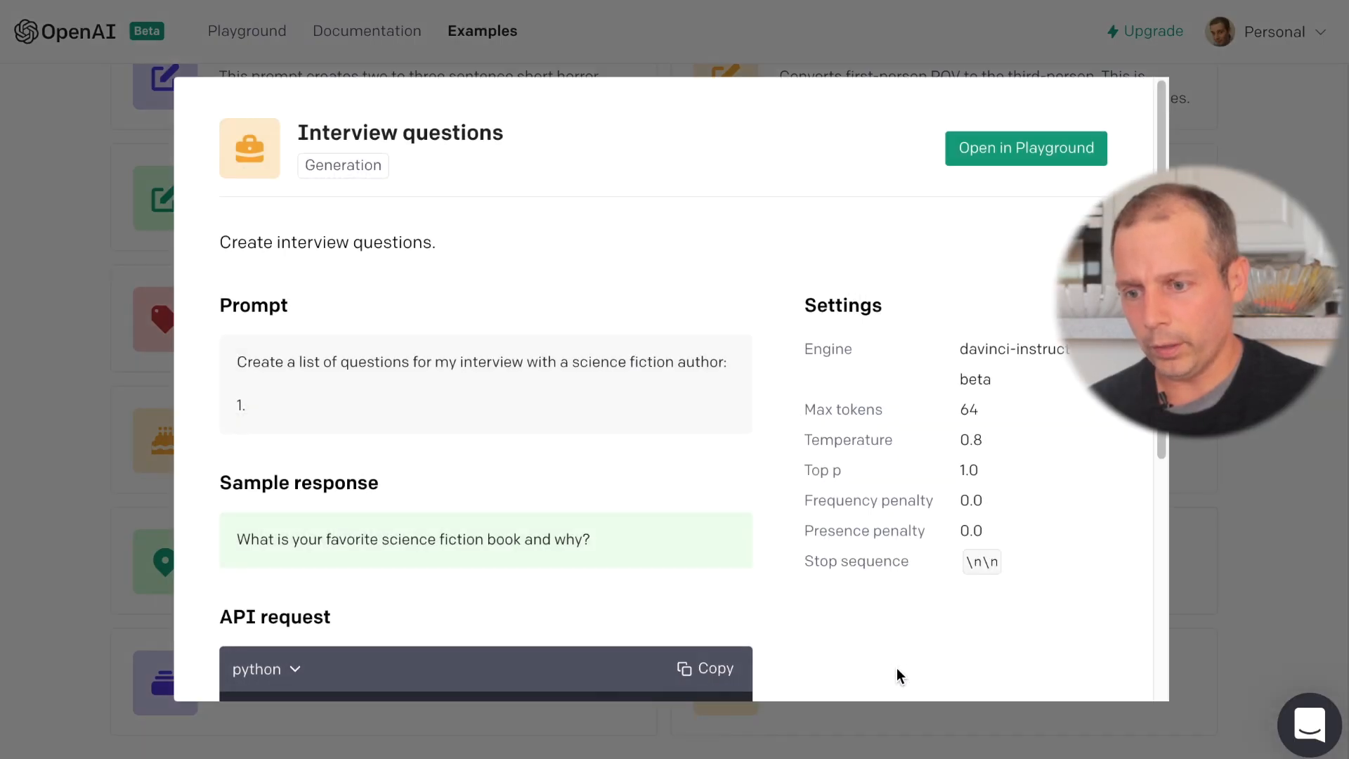
{"action": "left_click", "coordinate": [1033, 151]}
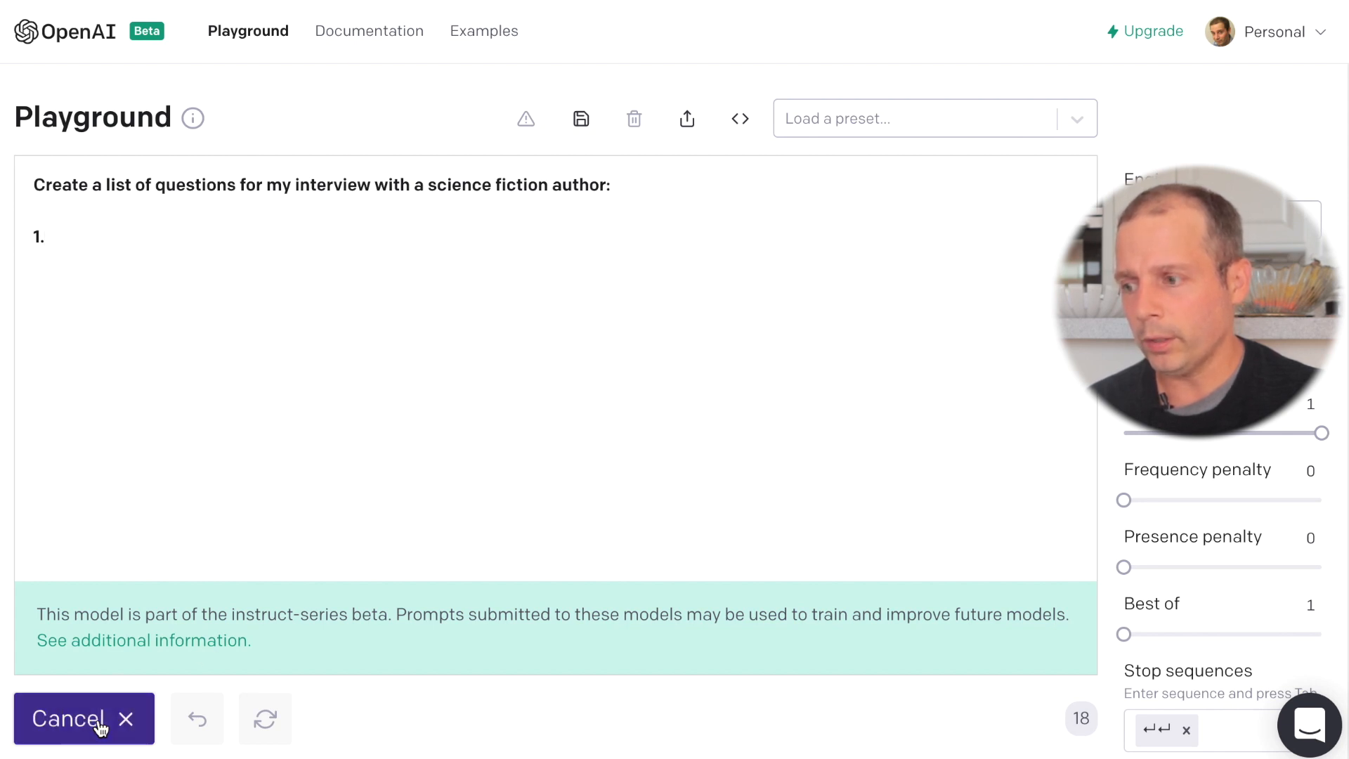
Generate the interview questions for the science fiction author and delete the generated list, keeping the starting "1.".
{"action": "left_click", "coordinate": [98, 723]}
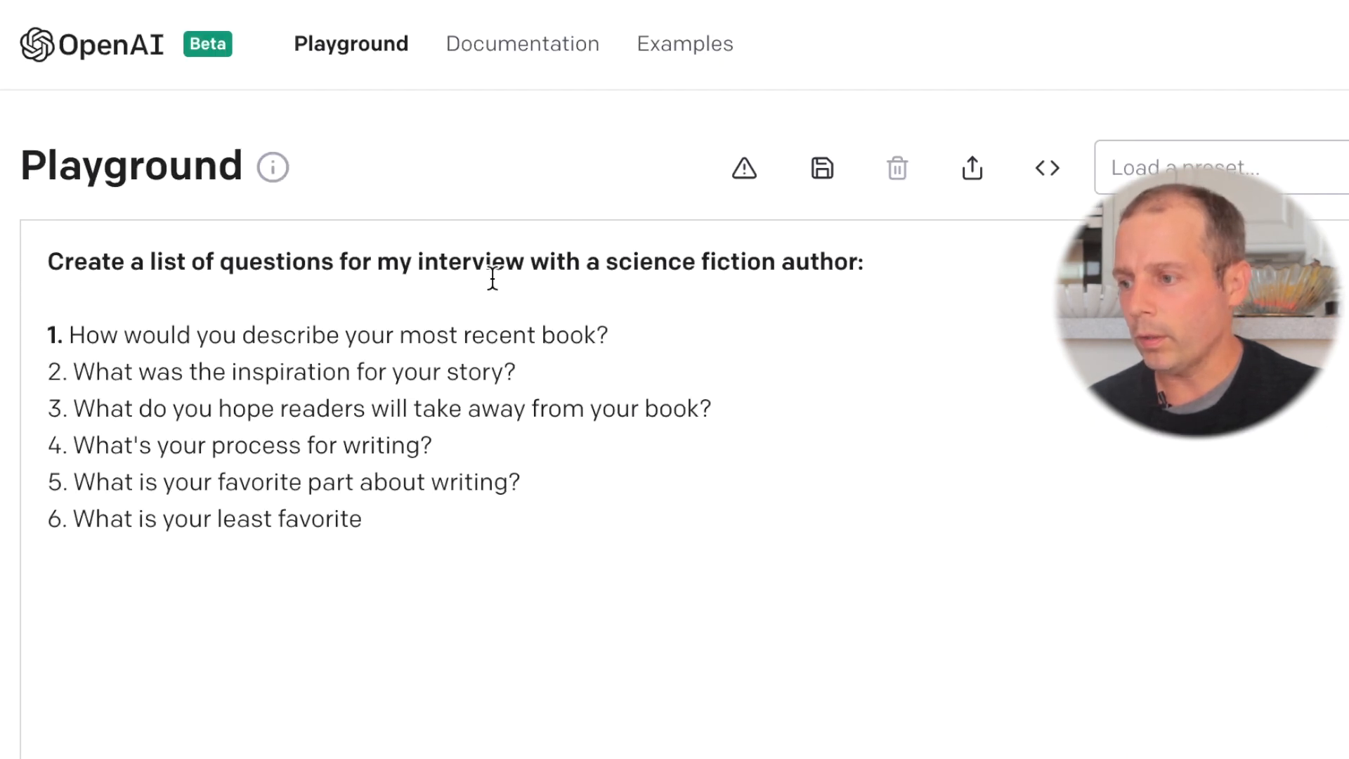
{"action": "left_click_drag", "start_coordinate": [396, 518], "coordinate": [77, 337]}
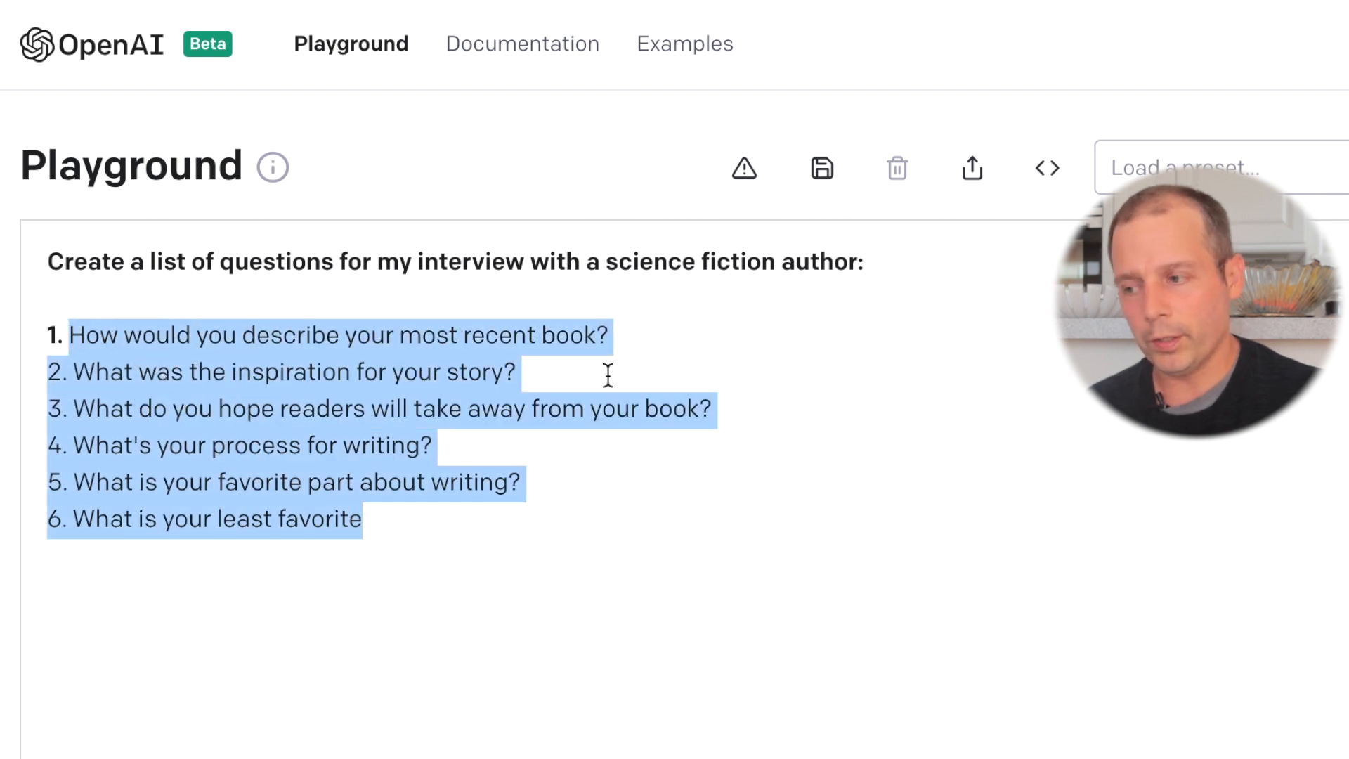
{"action": "key", "text": "BackSpace"}
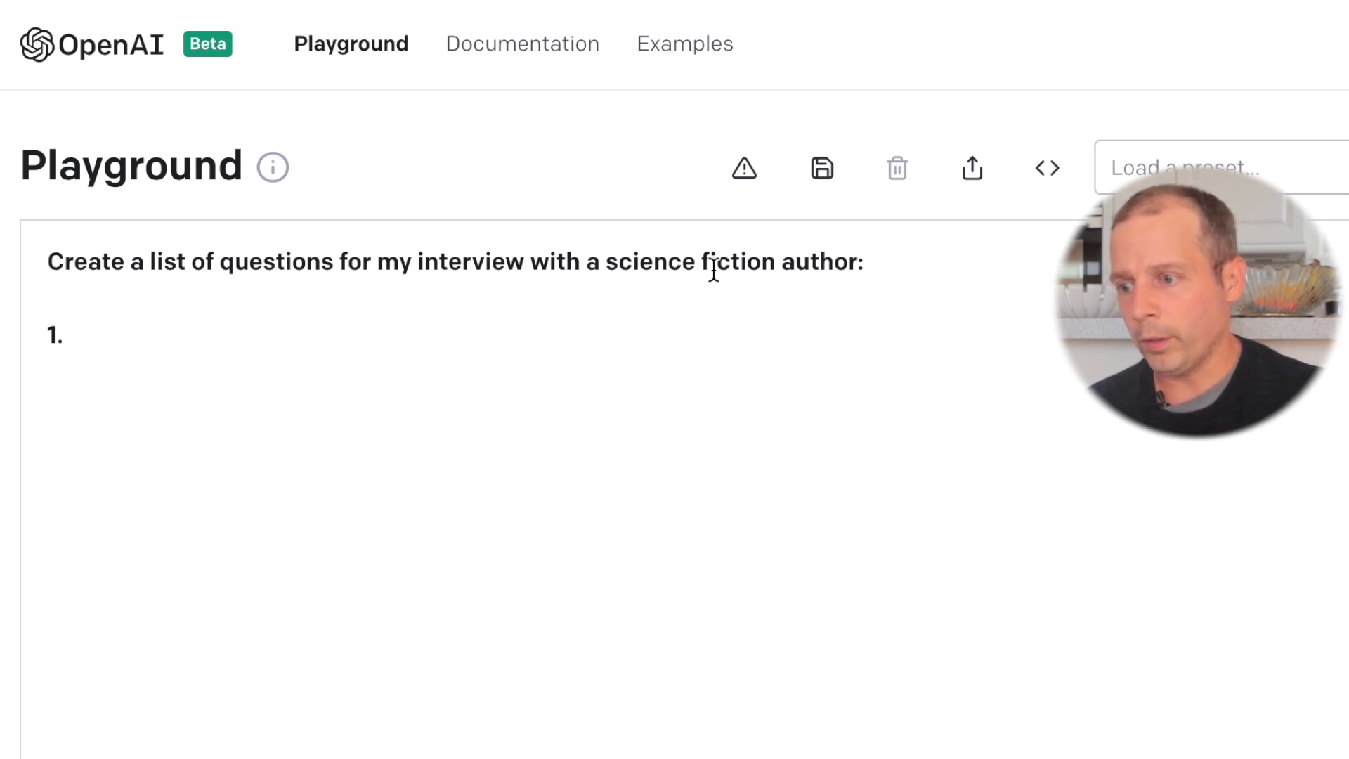
Replace "science fiction author" in the prompt with "tech youtuber" and generate the list of questions.
{"action": "left_click_drag", "start_coordinate": [619, 262], "coordinate": [852, 256]}
{"action": "type", "text": "tech youtuber"}
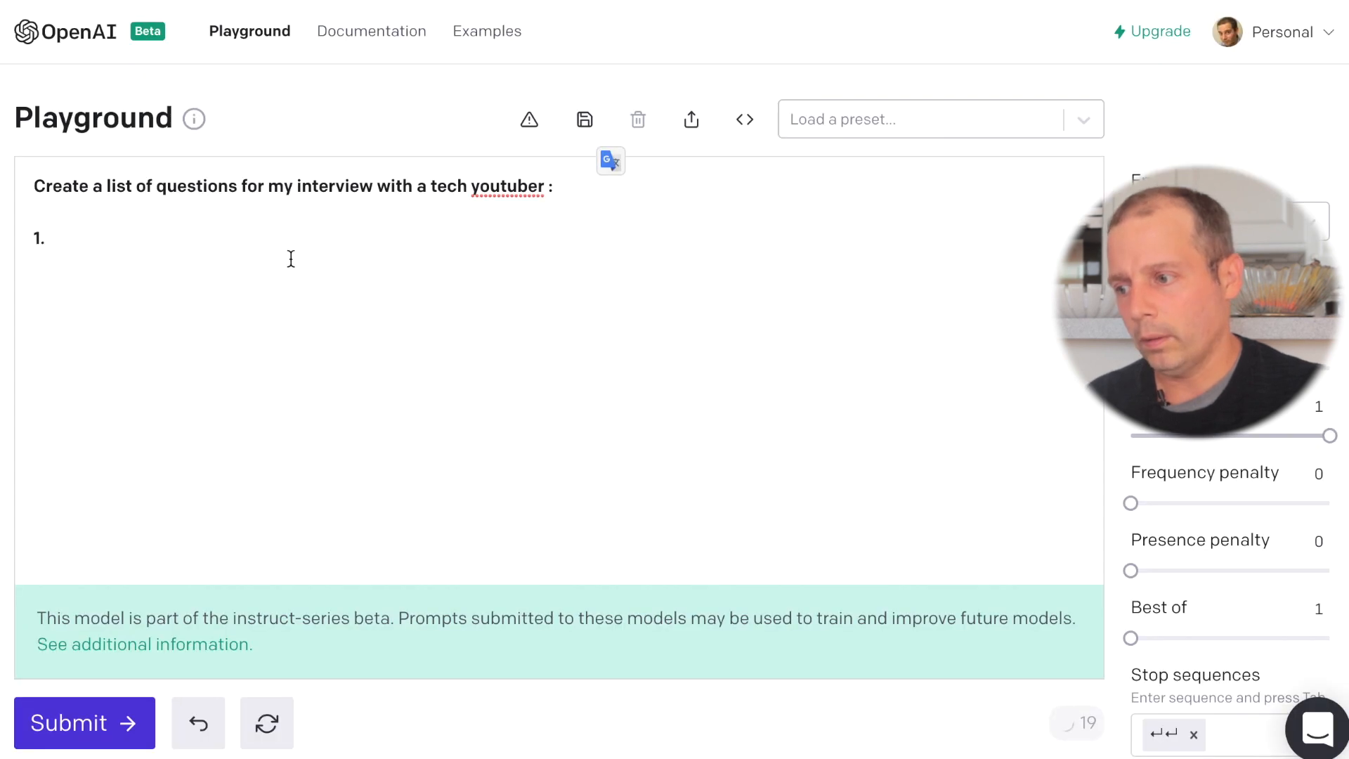
{"action": "left_click", "coordinate": [337, 322]}
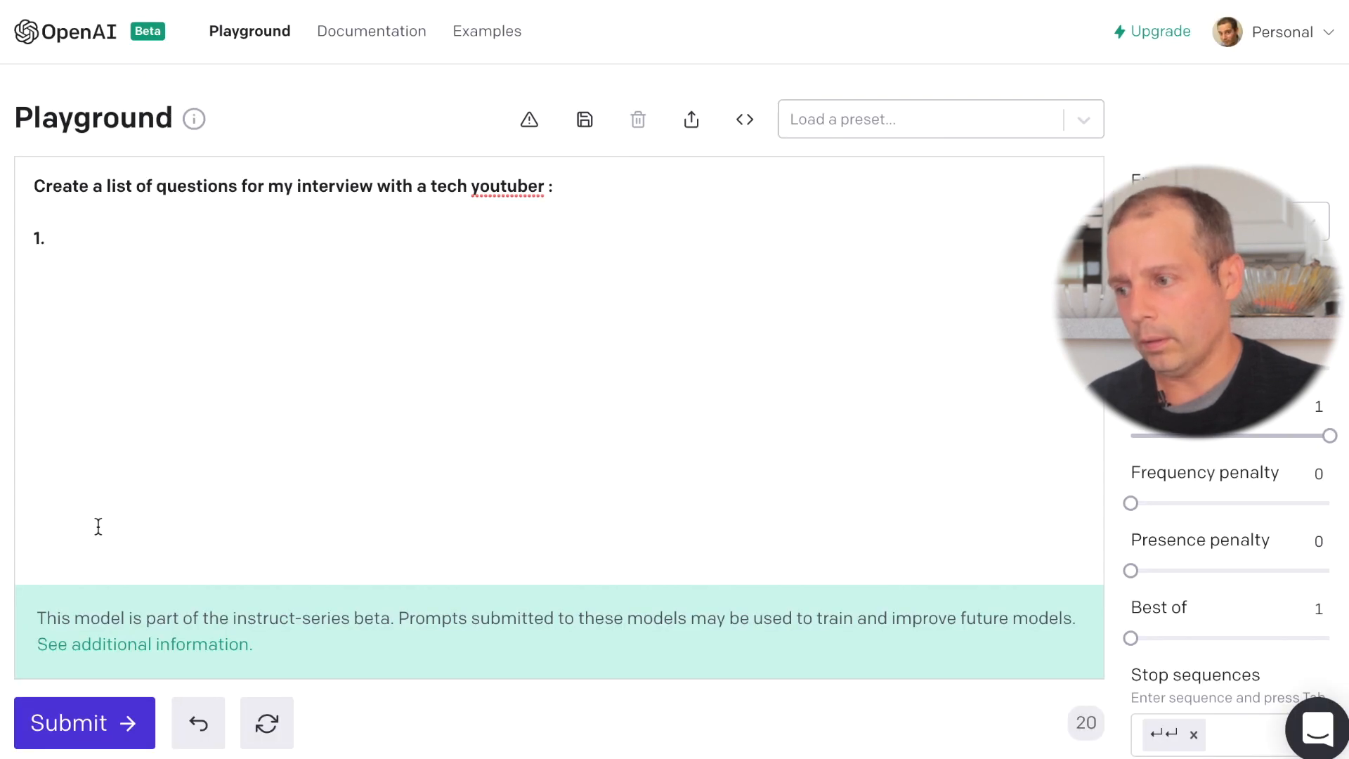
{"action": "key", "text": "BackSpace"}
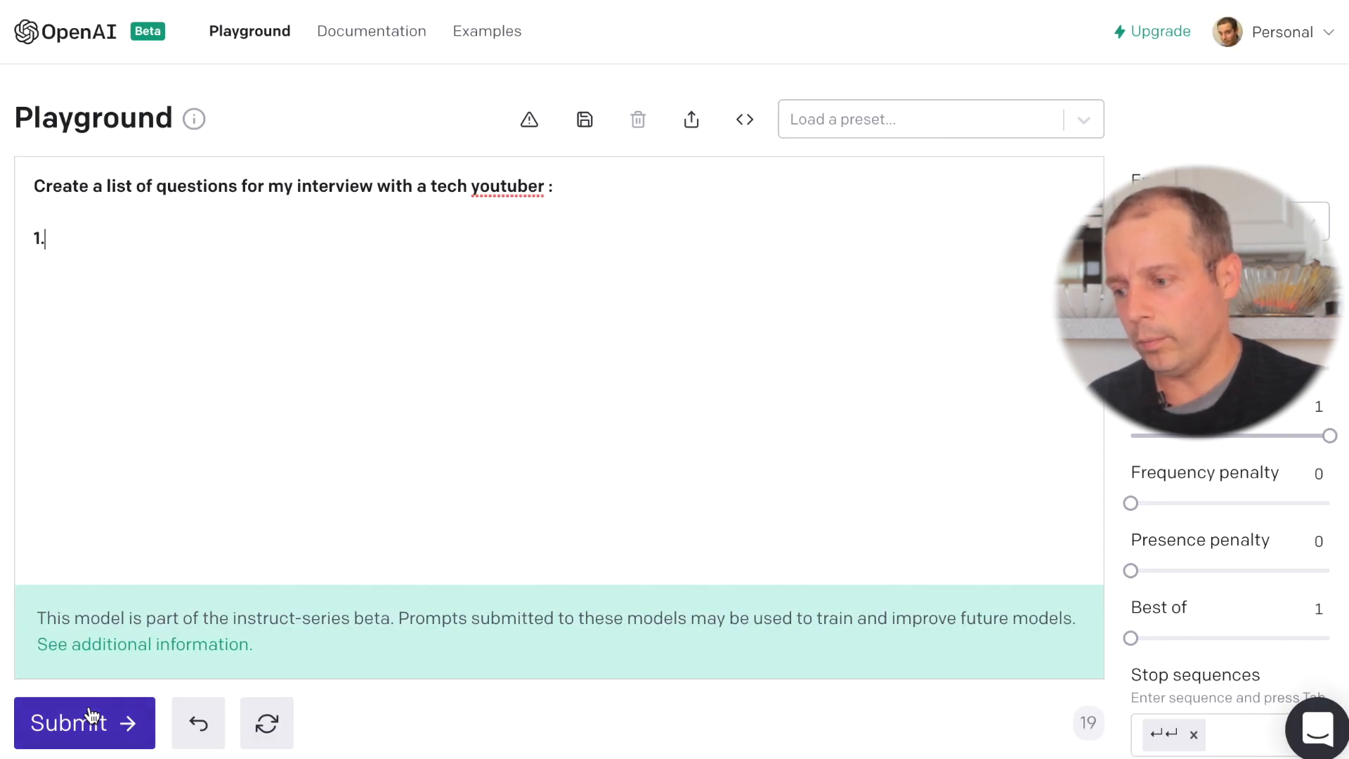
{"action": "left_click", "coordinate": [92, 726]}
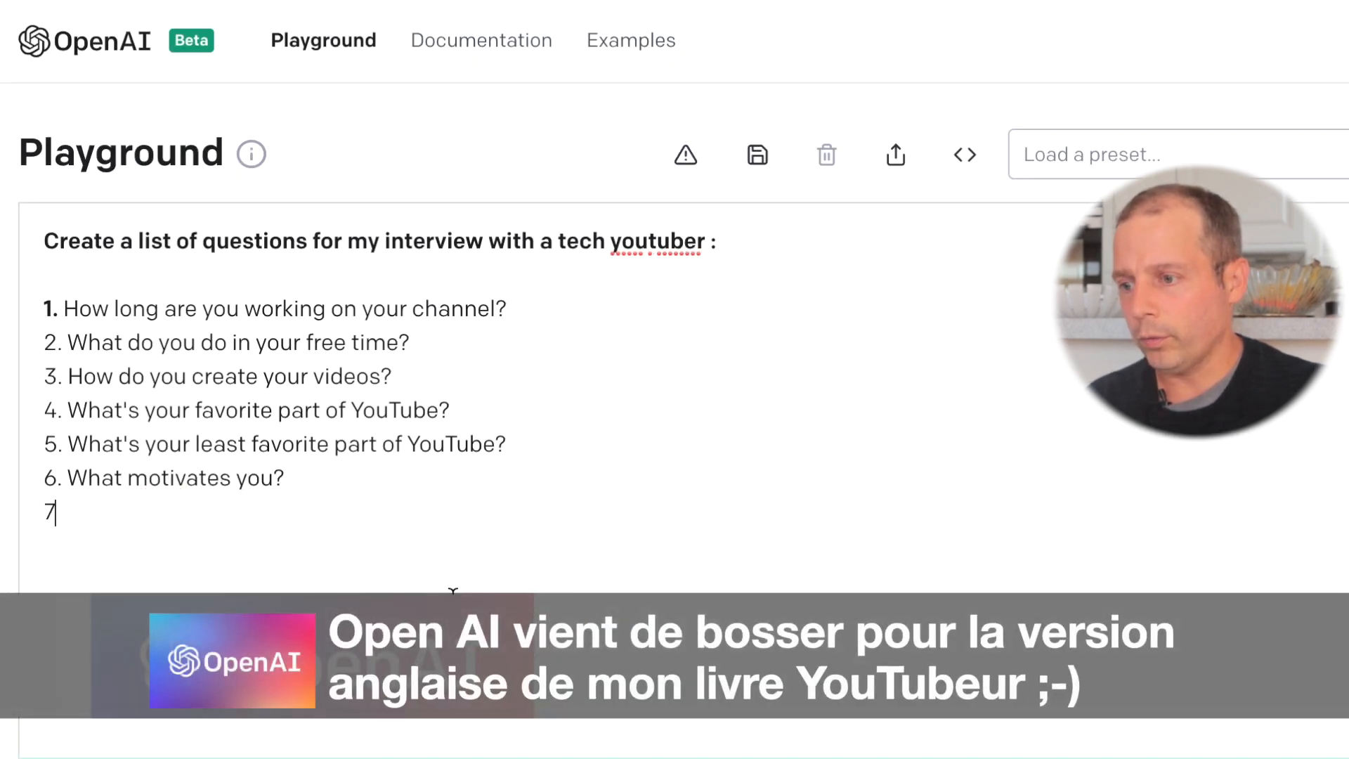
Clear the generated questions, rewrite the prompt as "Quels questions je peux poser à un YouTubeur Tech pour une interview:" and generate the completion.
{"action": "left_click_drag", "start_coordinate": [135, 497], "coordinate": [23, 327]}
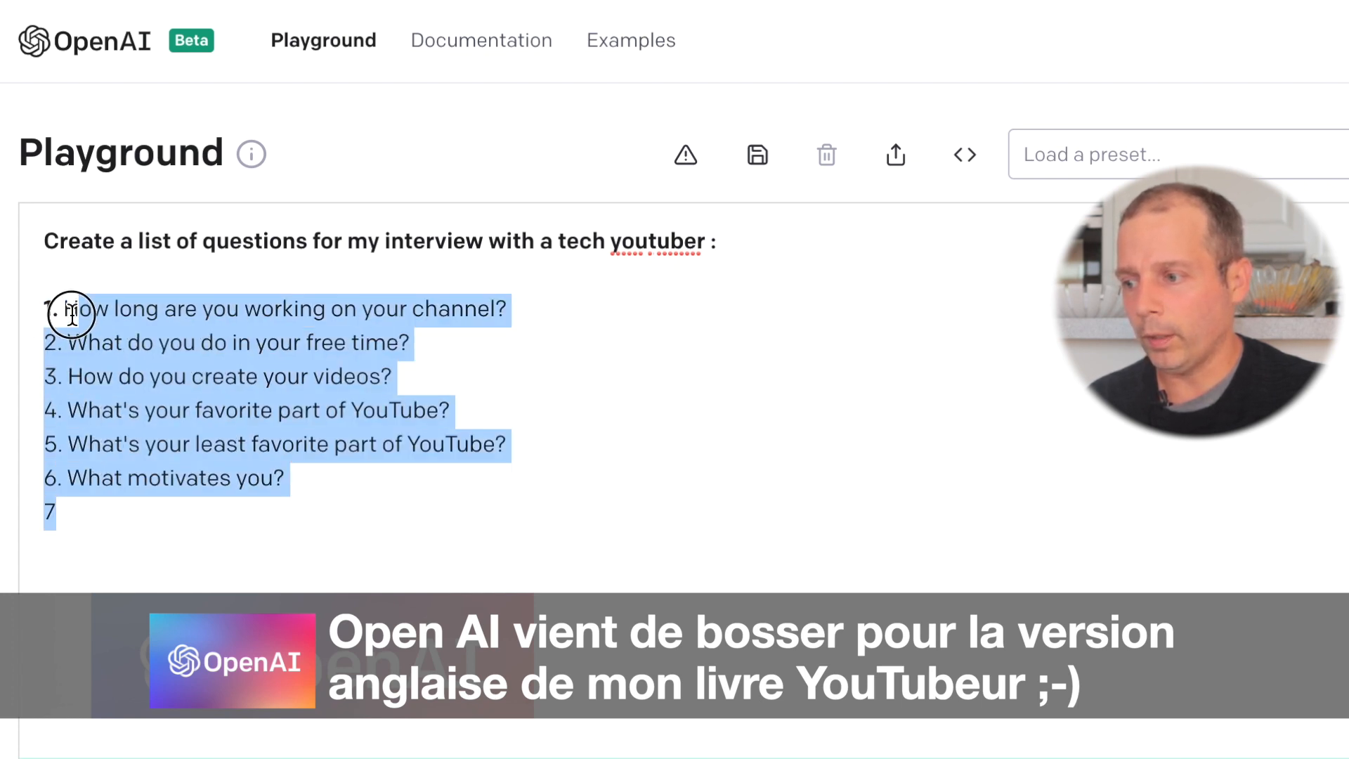
{"action": "key", "text": "BackSpace"}
{"action": "left_click_drag", "start_coordinate": [163, 235], "coordinate": [49, 238]}
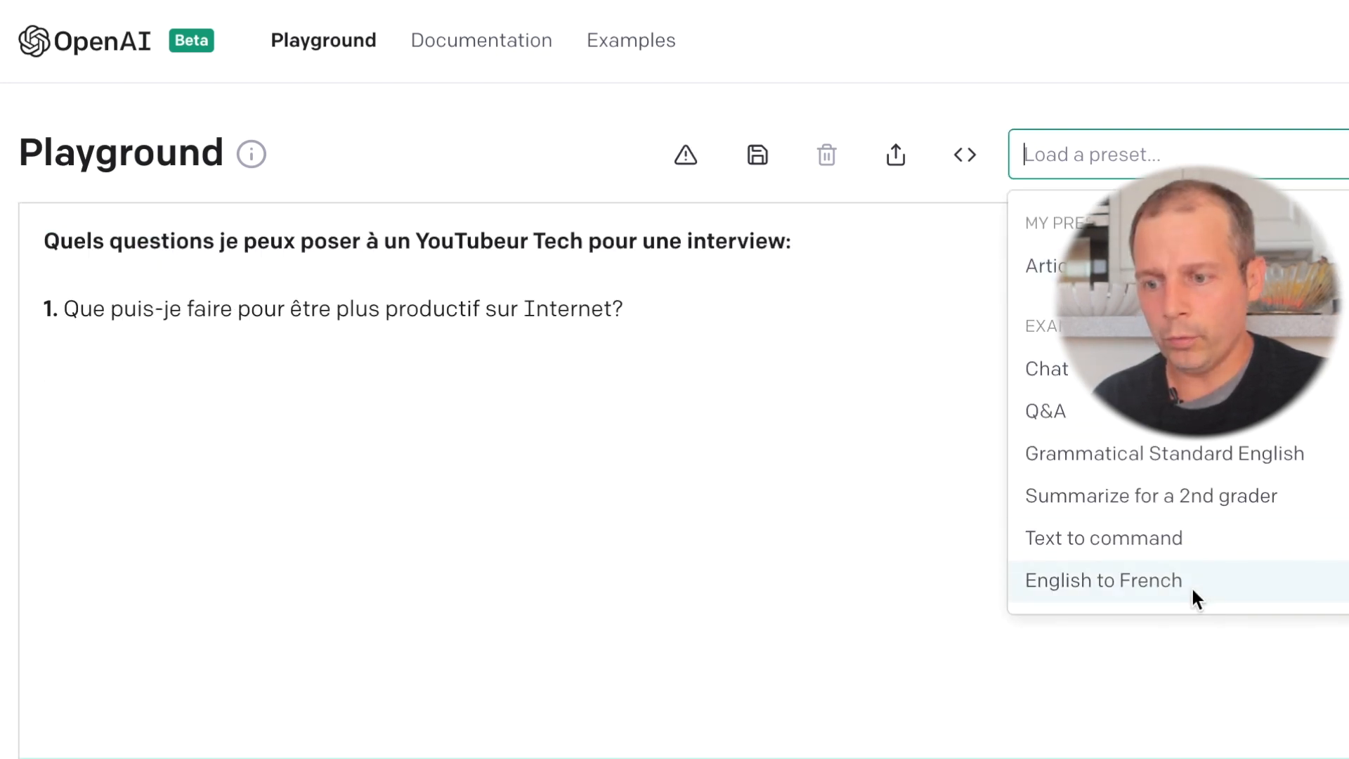
Load the English to French preset, discarding the unsaved changes, and reword the restaurant translation as "Où trouver un bon restaurant?".
{"action": "left_click", "coordinate": [1193, 590]}
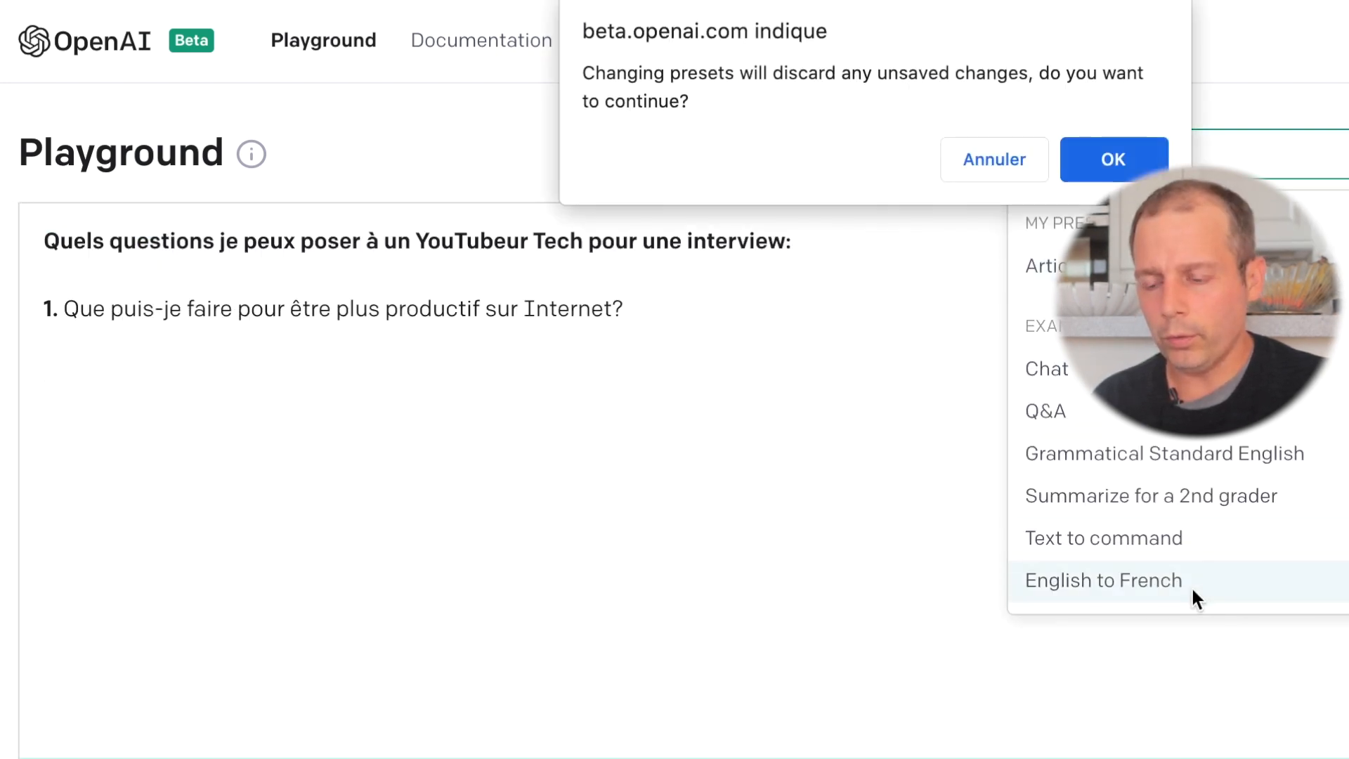
{"action": "left_click", "coordinate": [1127, 163]}
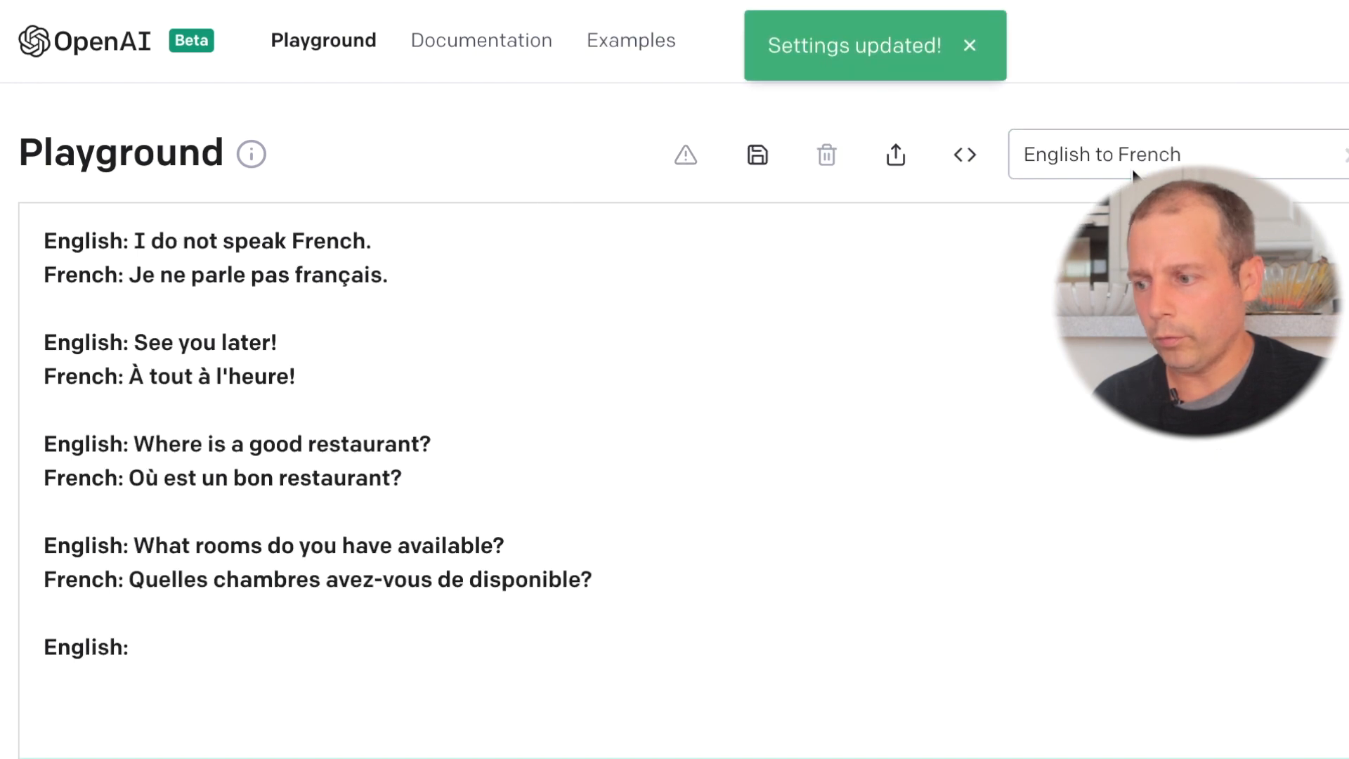
{"action": "left_click", "coordinate": [196, 478]}
{"action": "key", "text": "BackSpace"}
{"action": "key", "text": "BackSpace"}
{"action": "key", "text": "BackSpace"}
{"action": "type", "text": "trouver"}
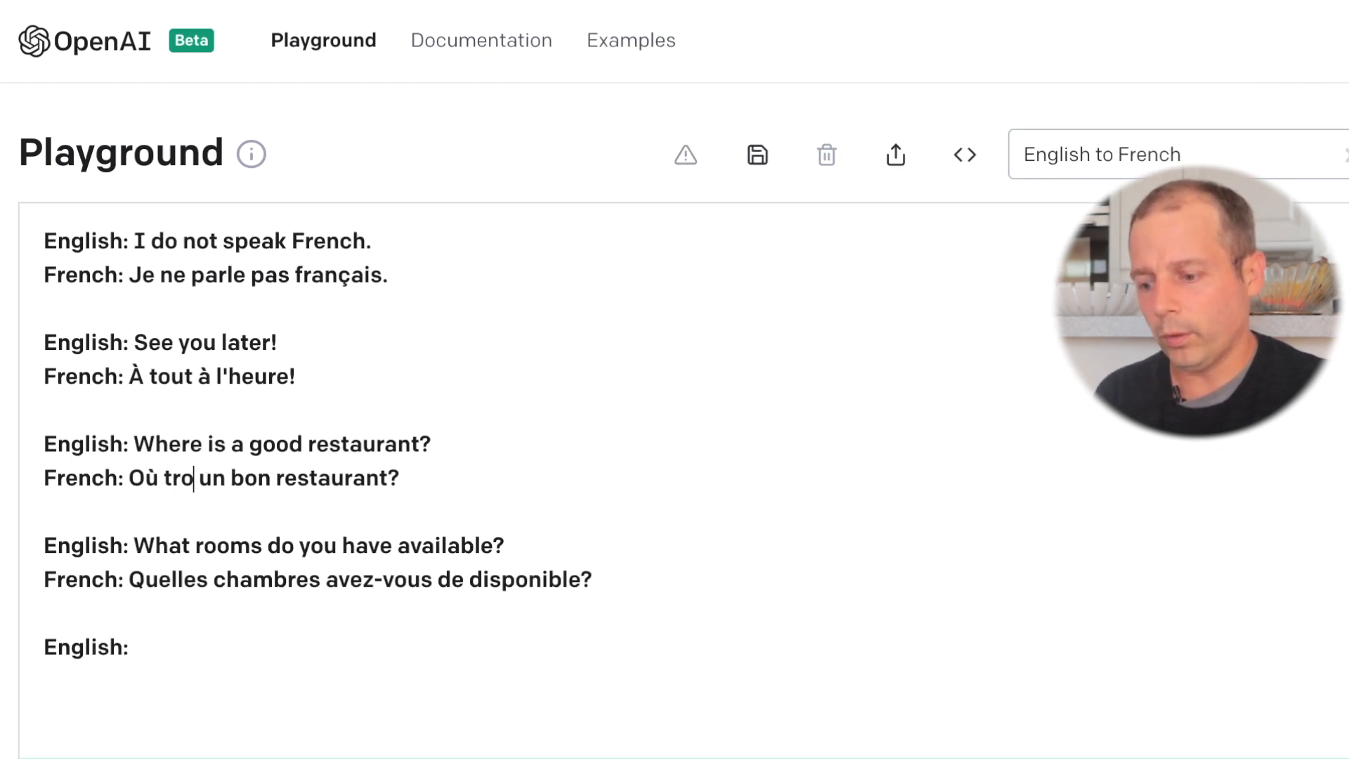
Add "What time is it in London ?" as the last English line and generate its French translation.
{"action": "left_click", "coordinate": [158, 640]}
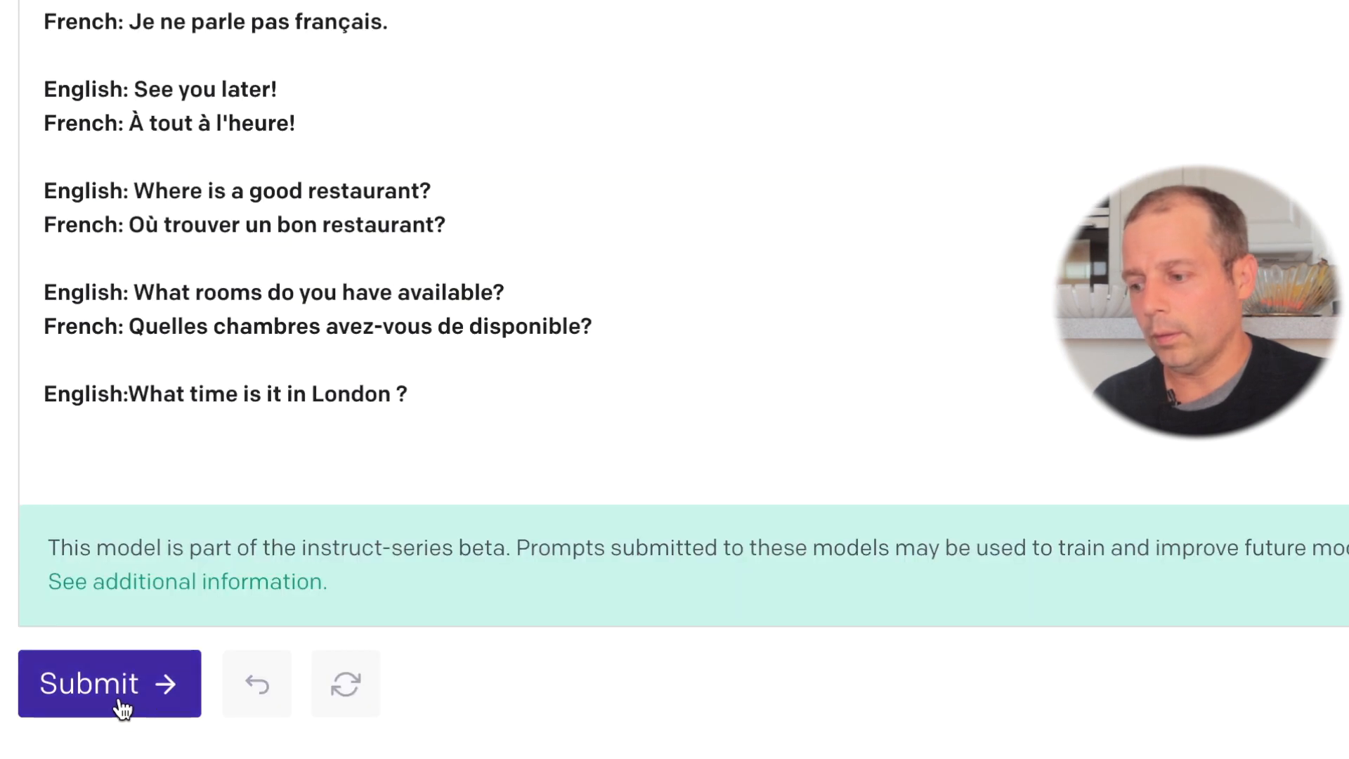
{"action": "left_click", "coordinate": [116, 694]}
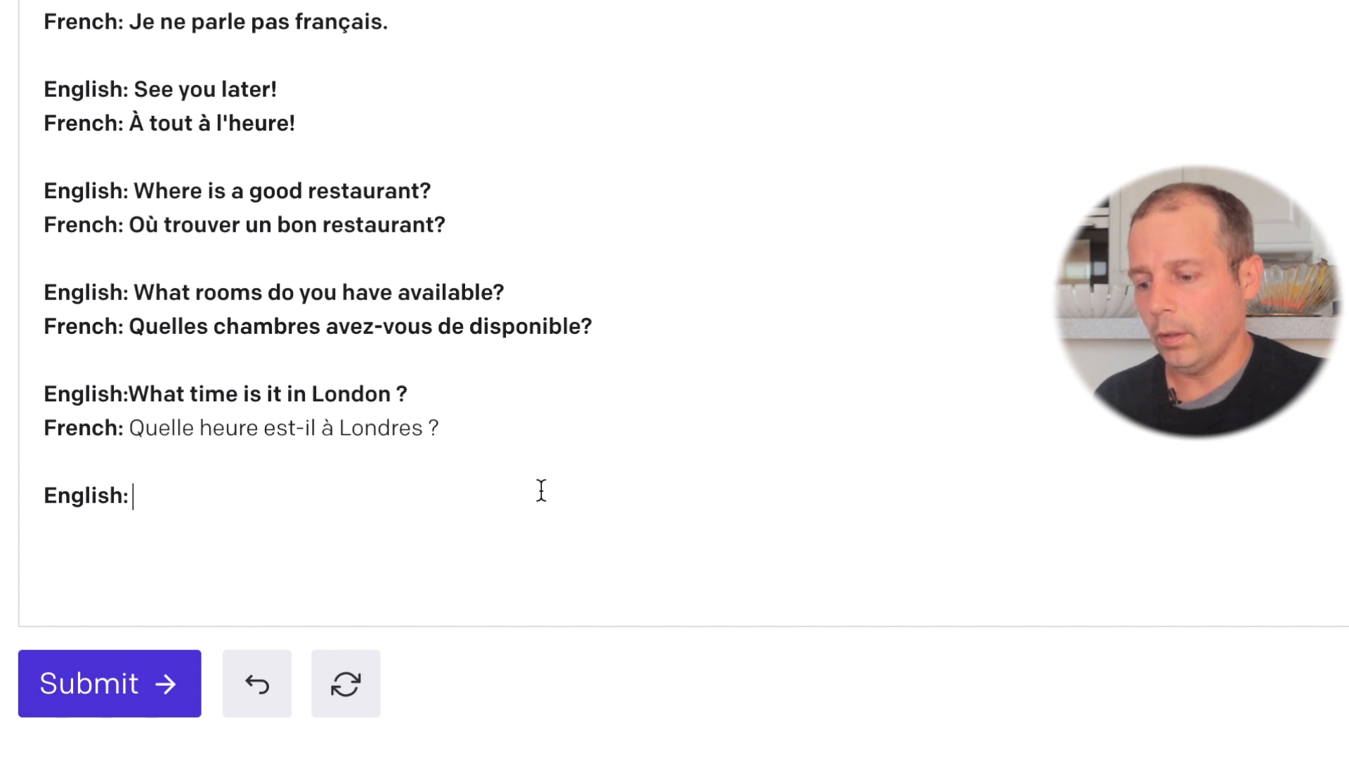
{"action": "type", "text": "Whe"}
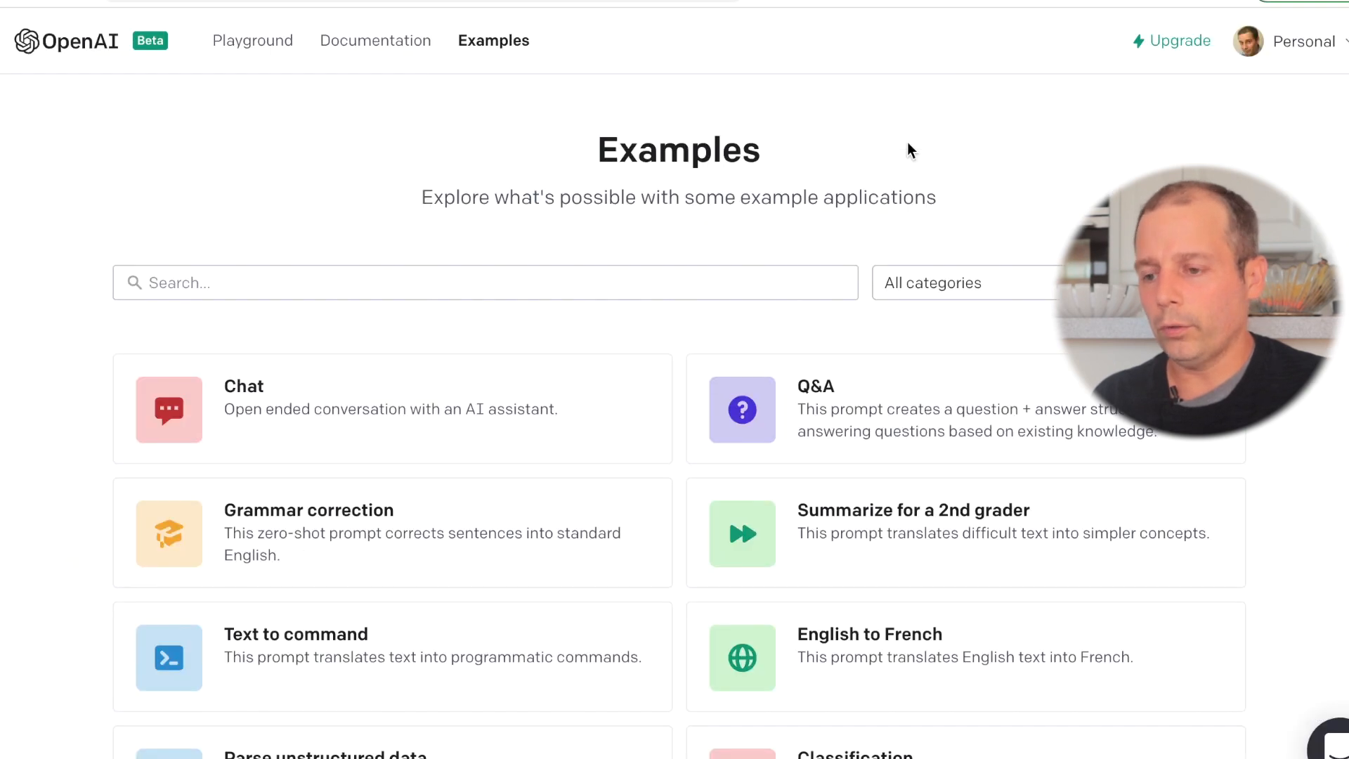
Browse the example applications, review the SQL request example and load it into the Playground.
{"action": "scroll", "coordinate": [1102, 439], "scroll_direction": "down", "scroll_amount": 3}
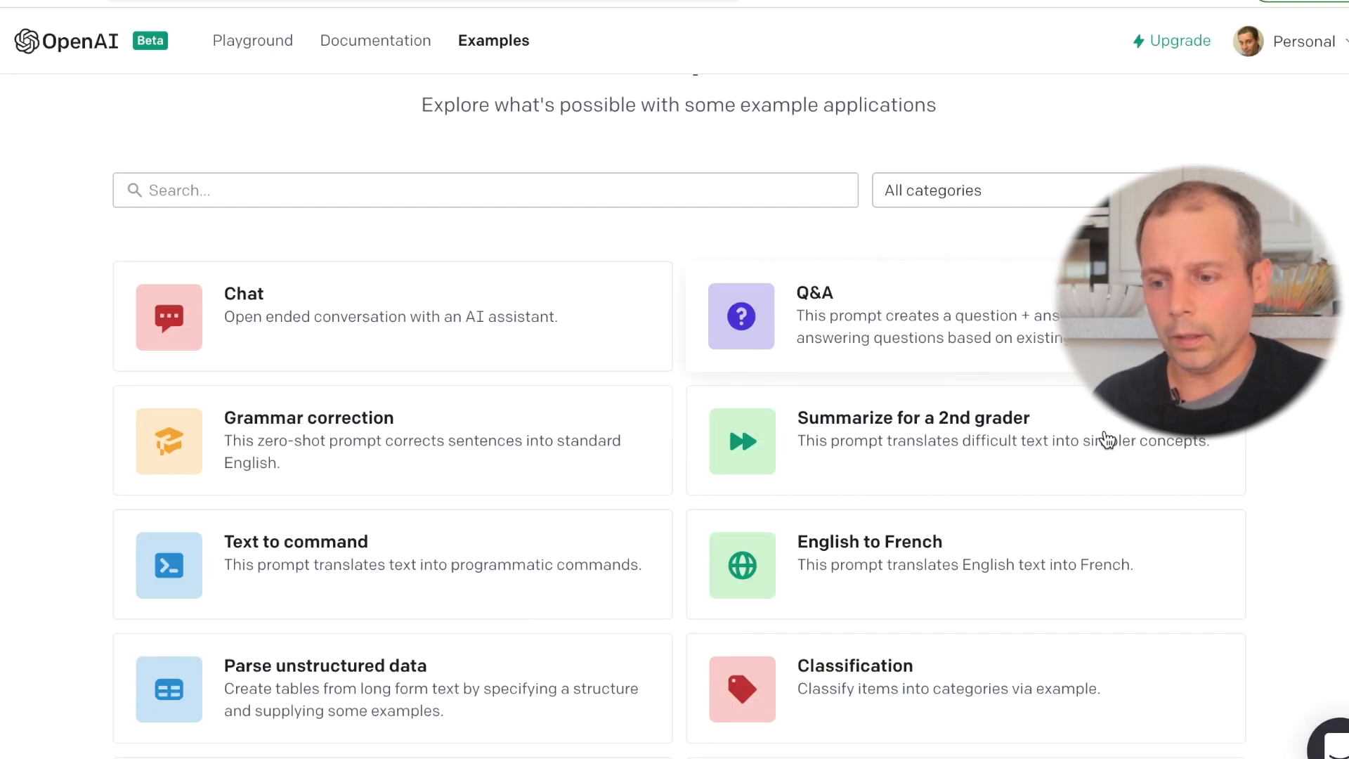
{"action": "scroll", "coordinate": [1194, 453], "scroll_direction": "down", "scroll_amount": 4}
{"action": "scroll", "coordinate": [1237, 458], "scroll_direction": "down", "scroll_amount": 5}
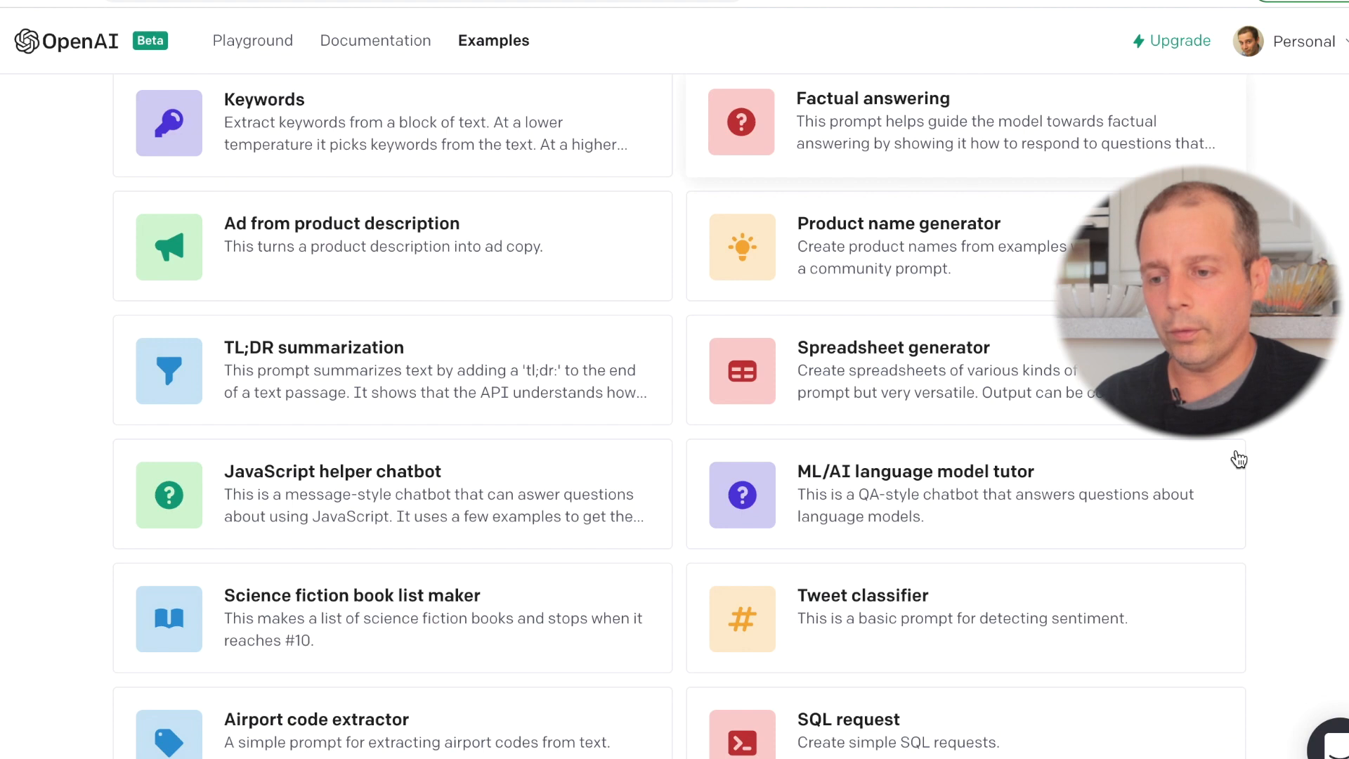
{"action": "scroll", "coordinate": [1242, 455], "scroll_direction": "down", "scroll_amount": 2}
{"action": "scroll", "coordinate": [1267, 473], "scroll_direction": "down", "scroll_amount": 3}
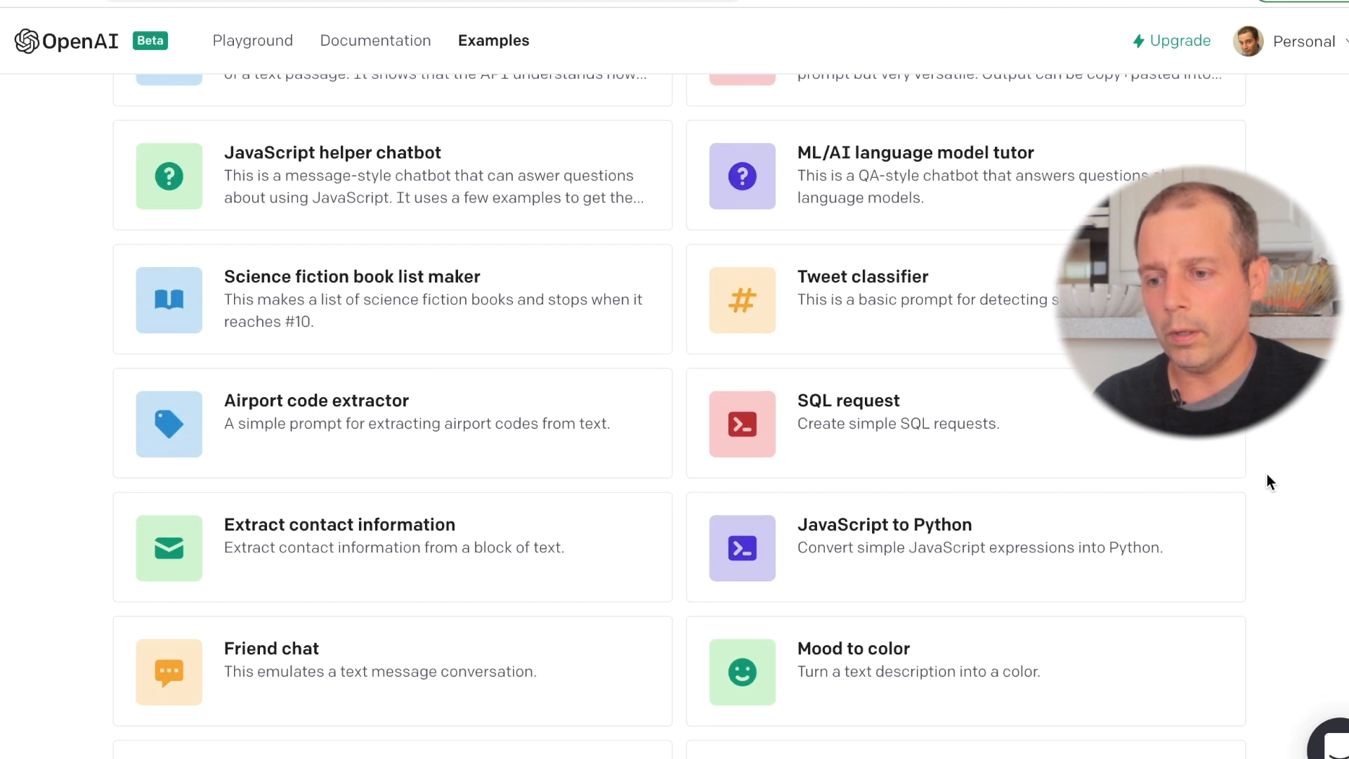
{"action": "left_click", "coordinate": [932, 429]}
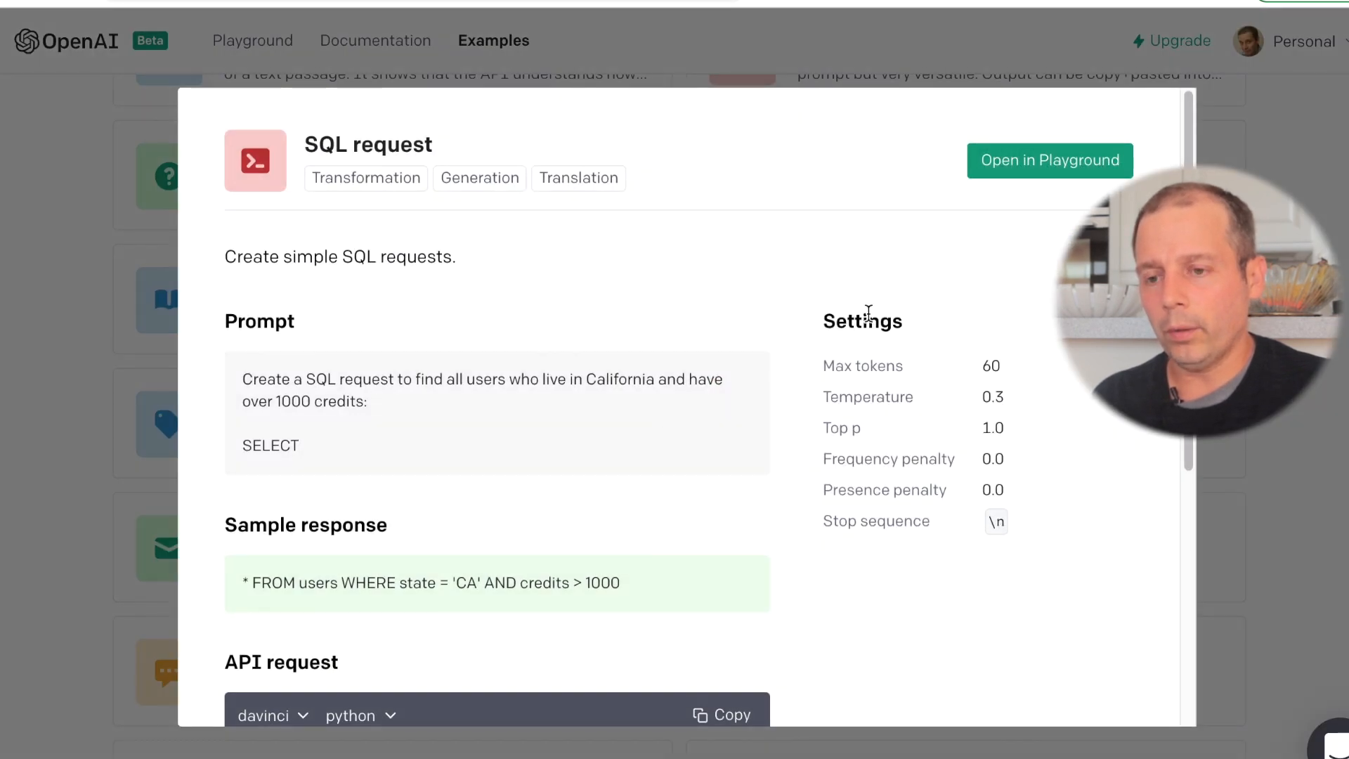
{"action": "scroll", "coordinate": [804, 389], "scroll_direction": "down", "scroll_amount": 1}
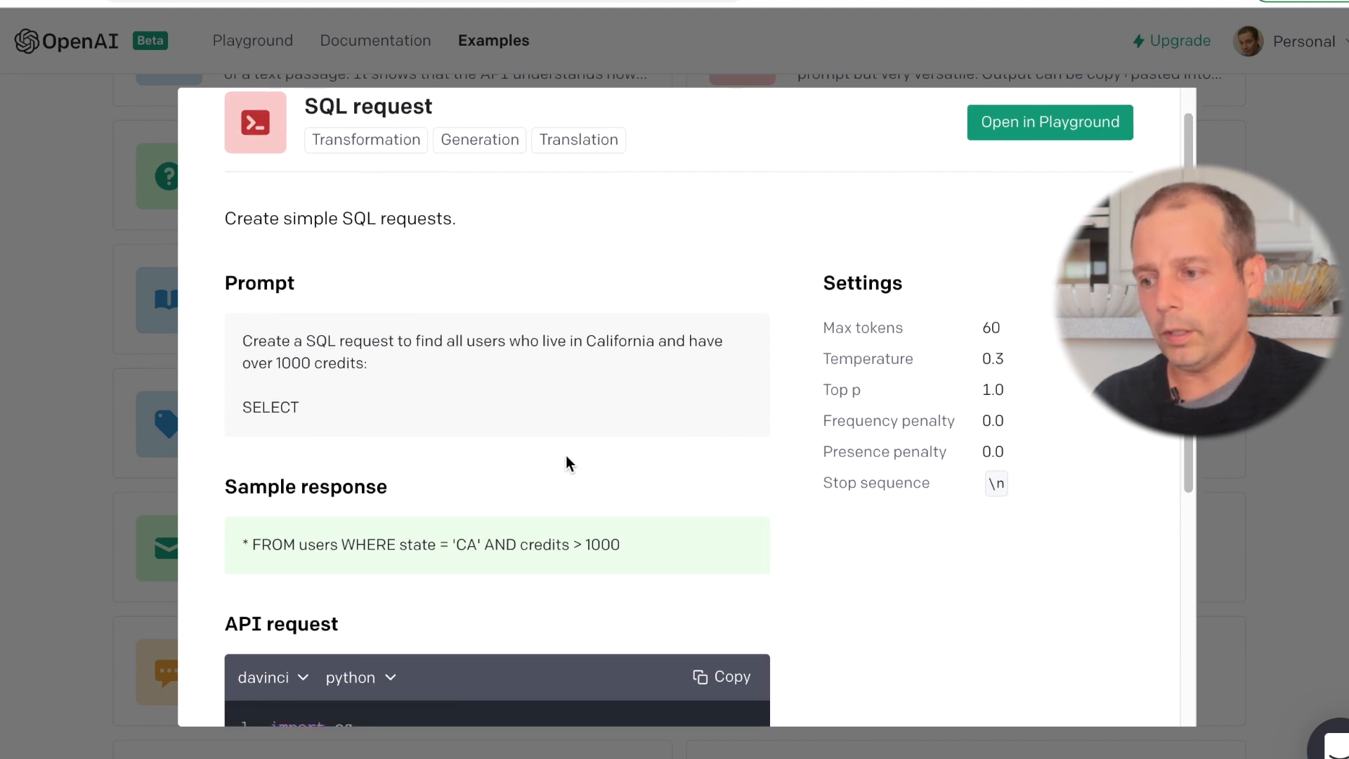
{"action": "scroll", "coordinate": [569, 454], "scroll_direction": "down", "scroll_amount": 1}
{"action": "left_click", "coordinate": [1017, 131]}
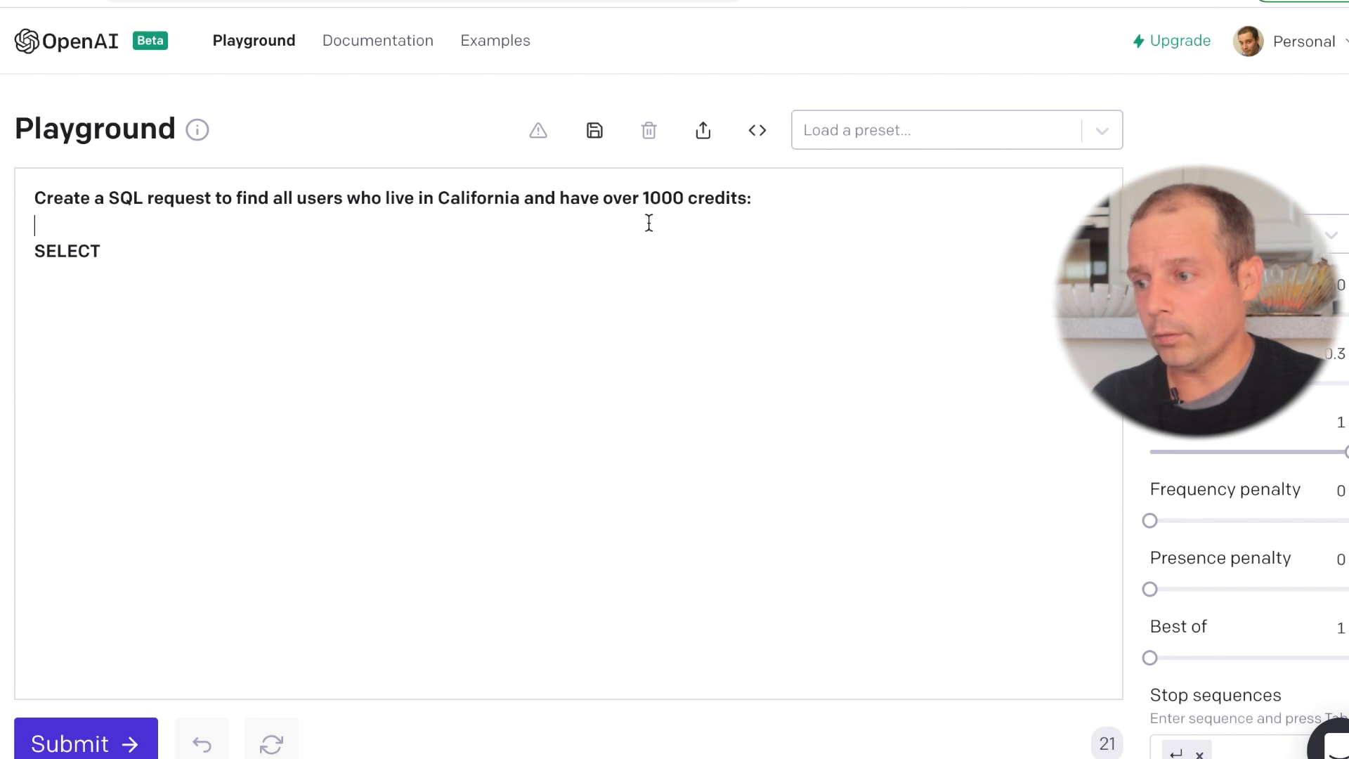
Rewrite the SQL prompt to find 10 users who live in Paris and have won more than 1 million euros, and generate the query.
{"action": "left_click_drag", "start_coordinate": [520, 197], "coordinate": [439, 197]}
{"action": "type", "text": "Paris"}
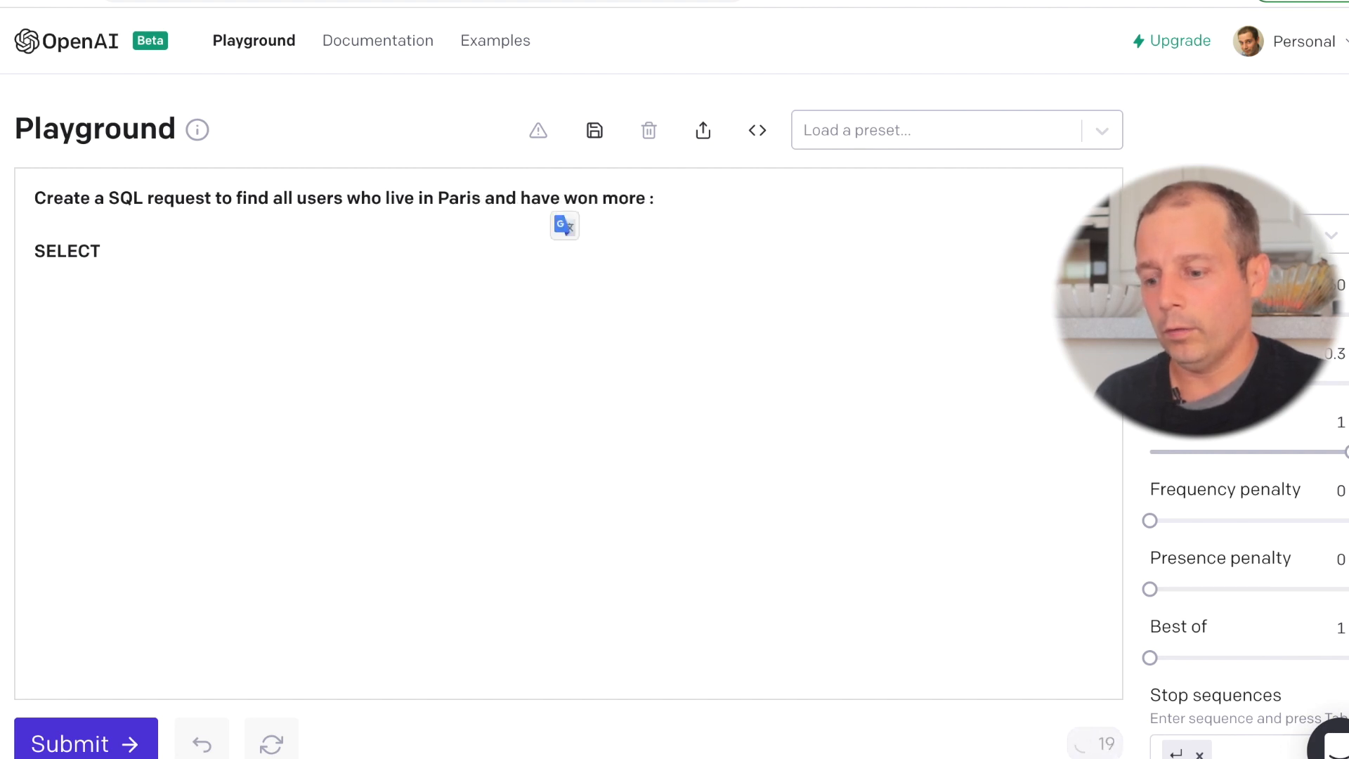
{"action": "type", "text": "than 1 mi"}
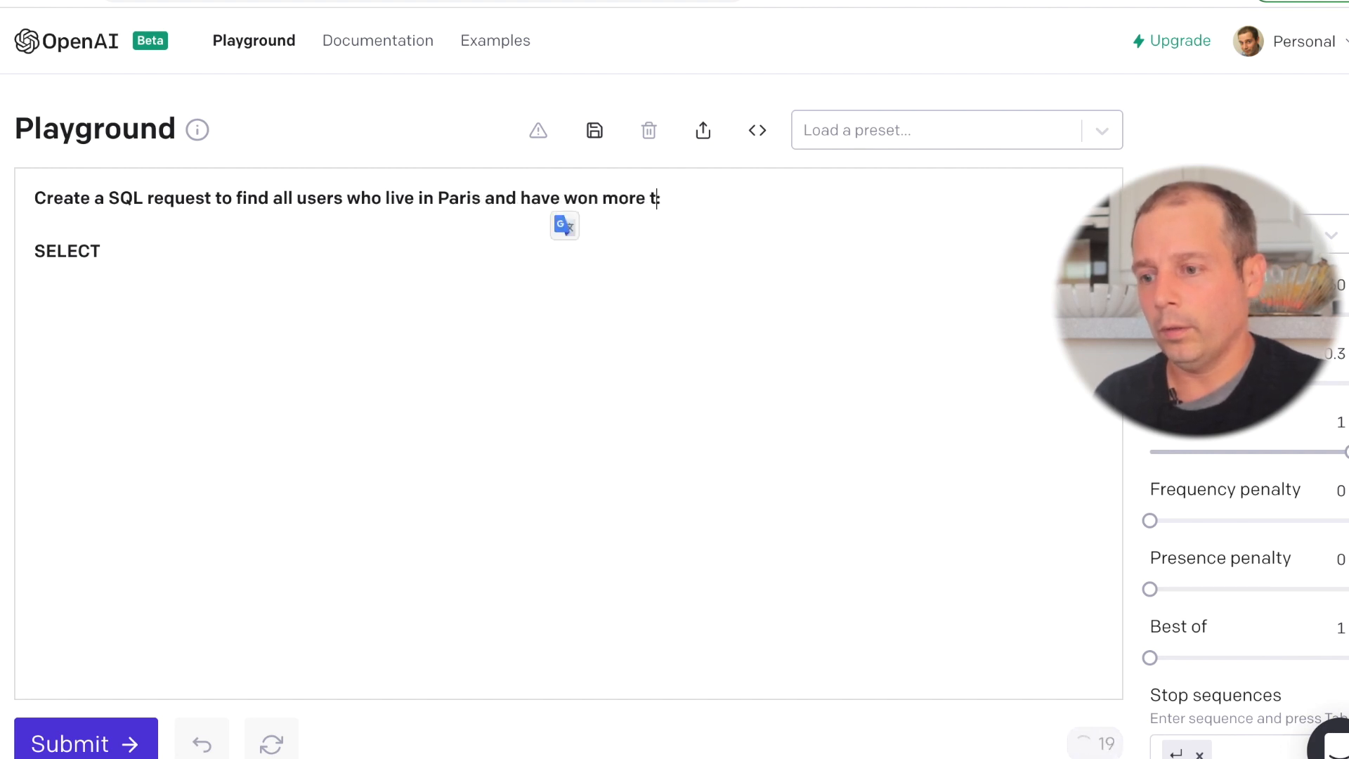
{"action": "type", "text": "llion euros"}
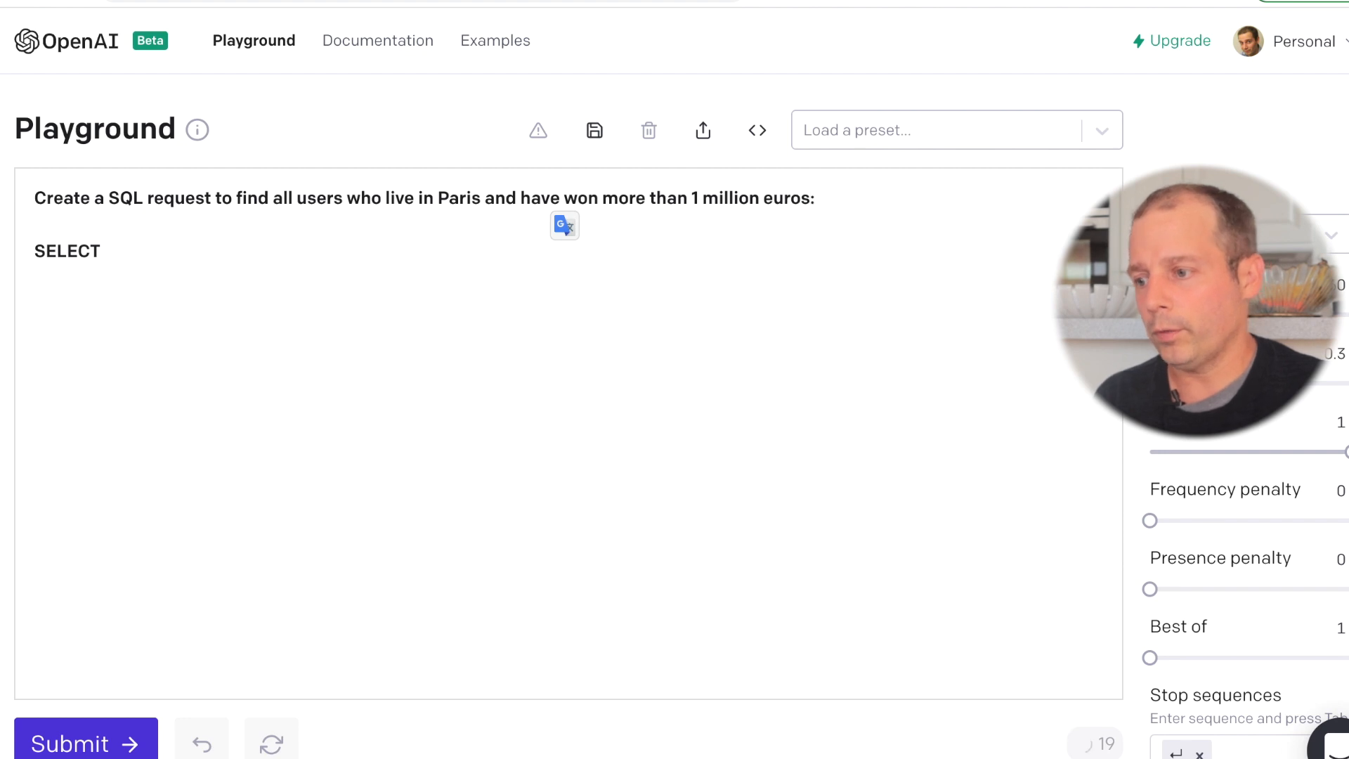
{"action": "left_click", "coordinate": [167, 259]}
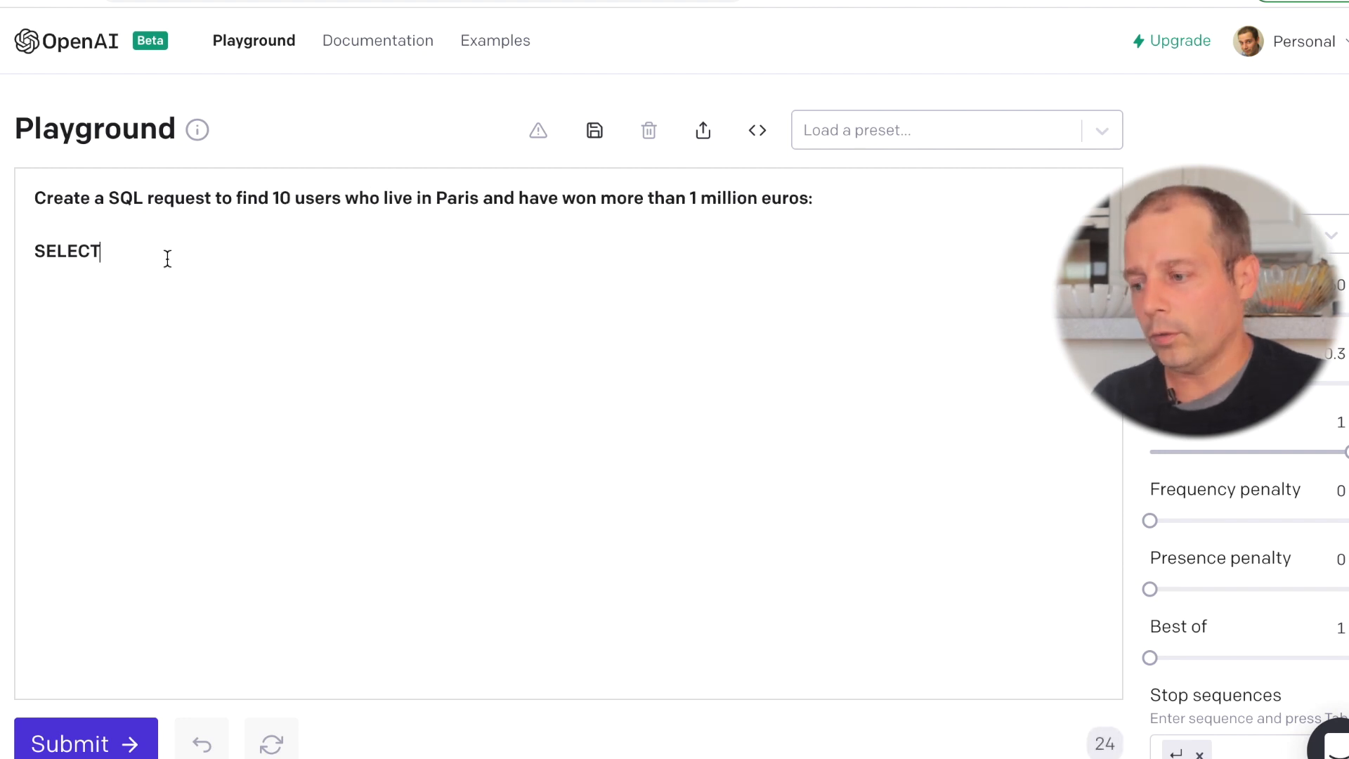
{"action": "left_click", "coordinate": [85, 743]}
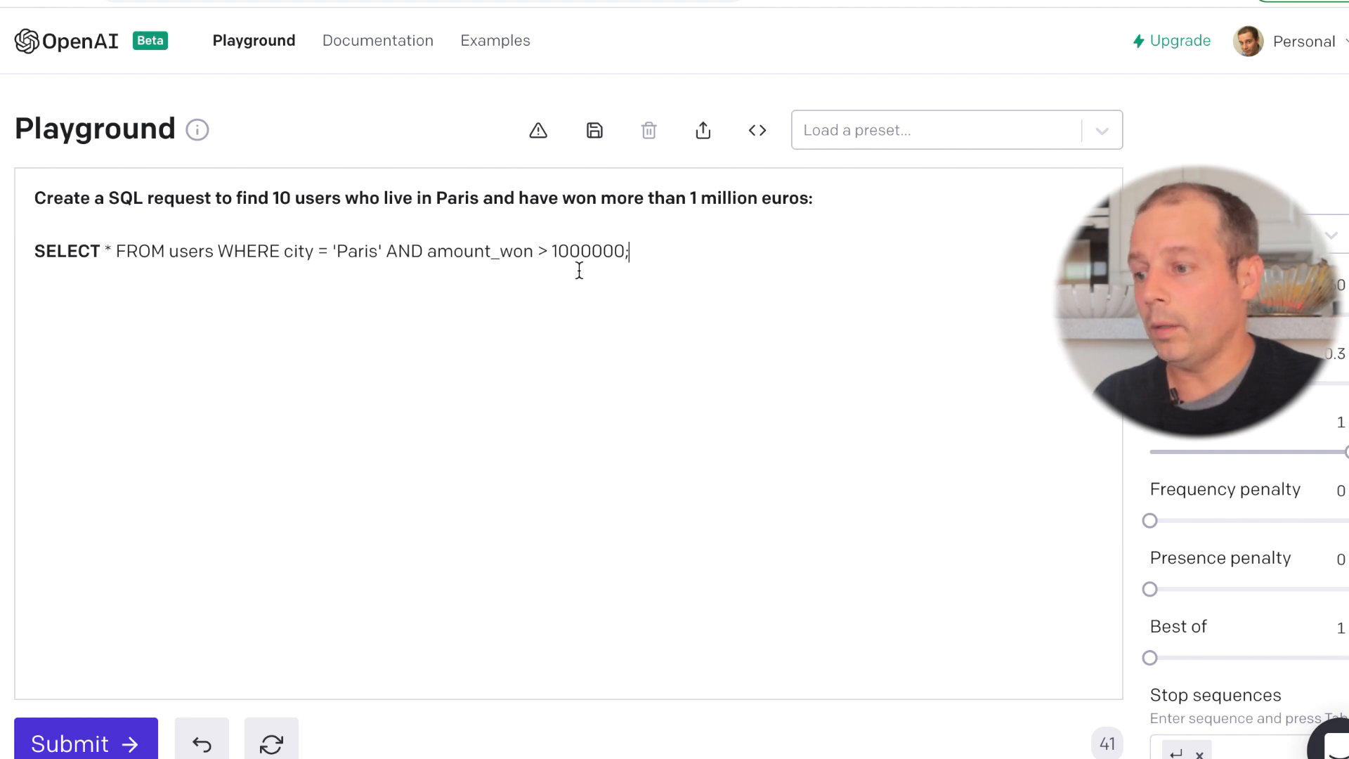
Replace the SQL instruction with "Créer un titre "GPT-3 C'est quoi ?" et un paragraphe aléatoire en HTML:".
{"action": "left_click_drag", "start_coordinate": [814, 199], "coordinate": [2, 200]}
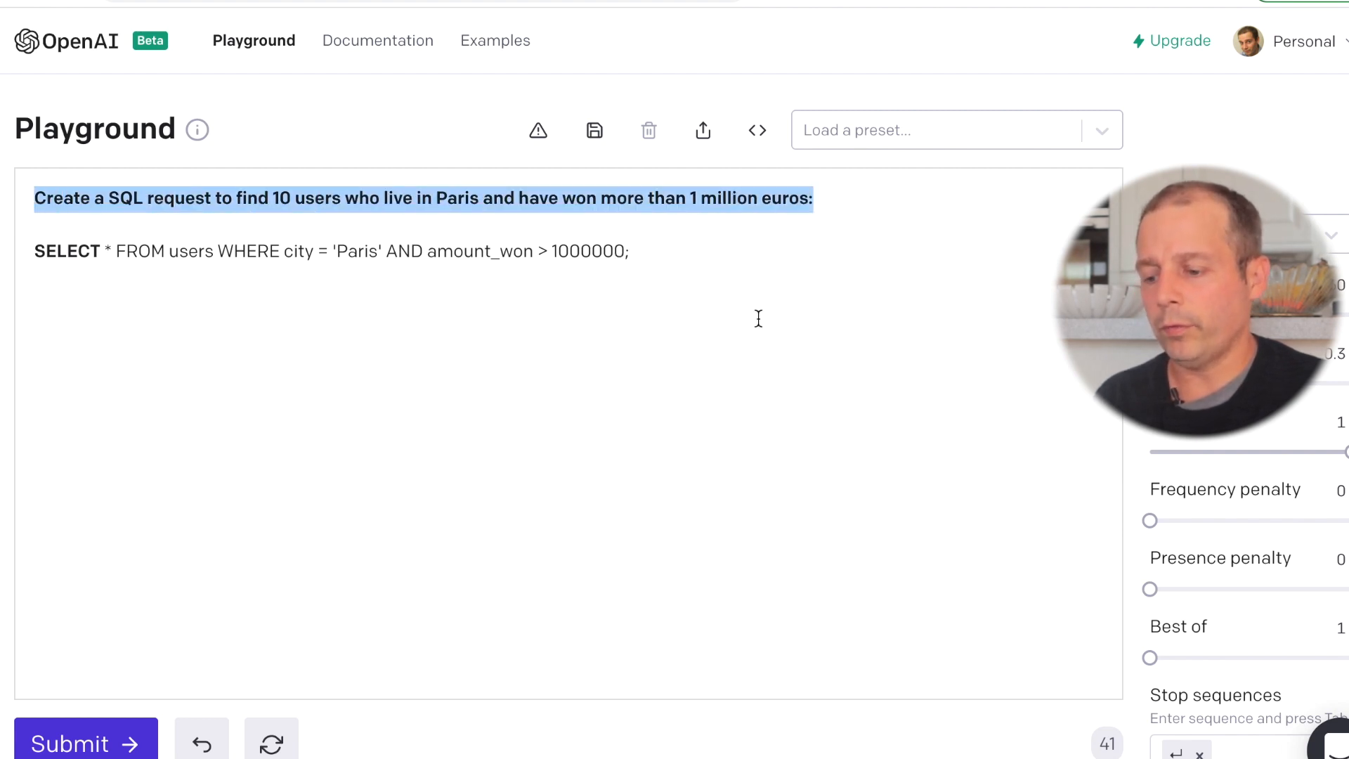
{"action": "type", "text": "Cré"}
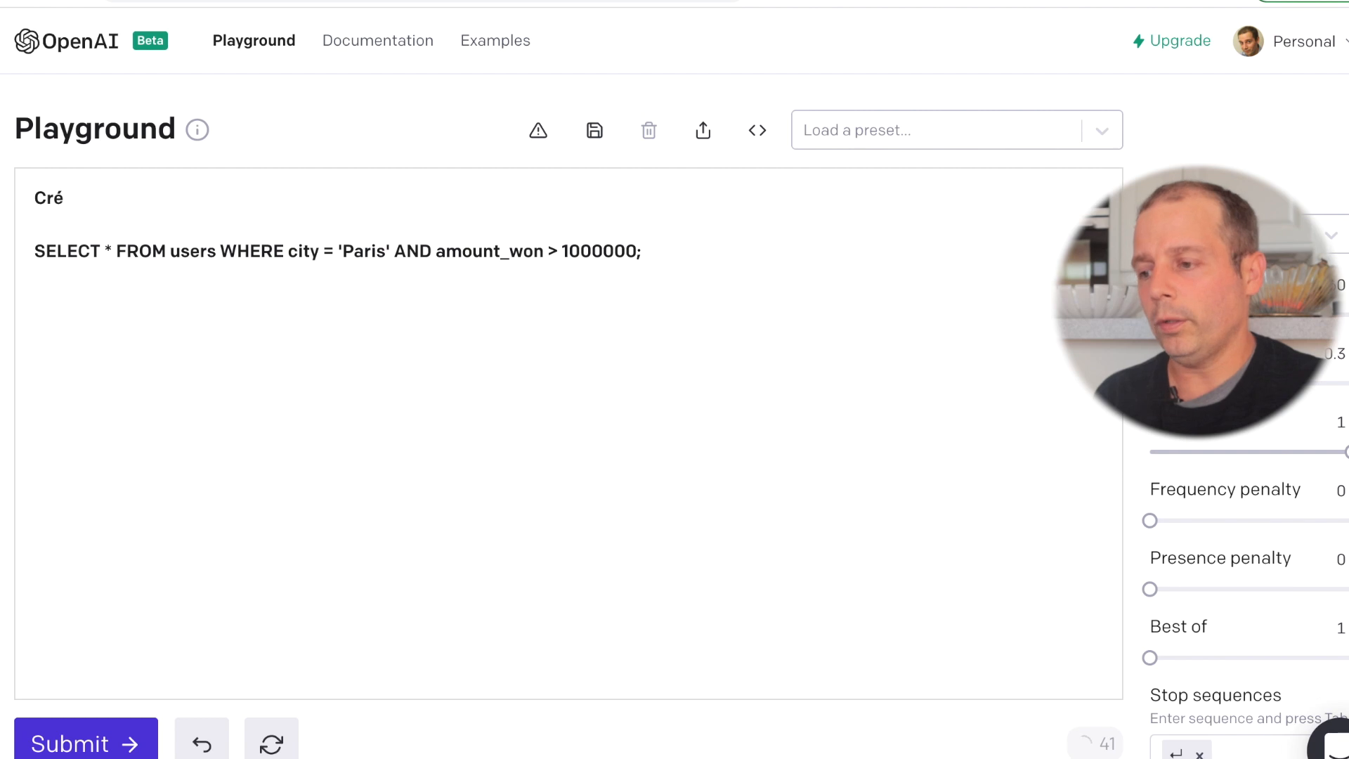
{"action": "type", "text": "er un"}
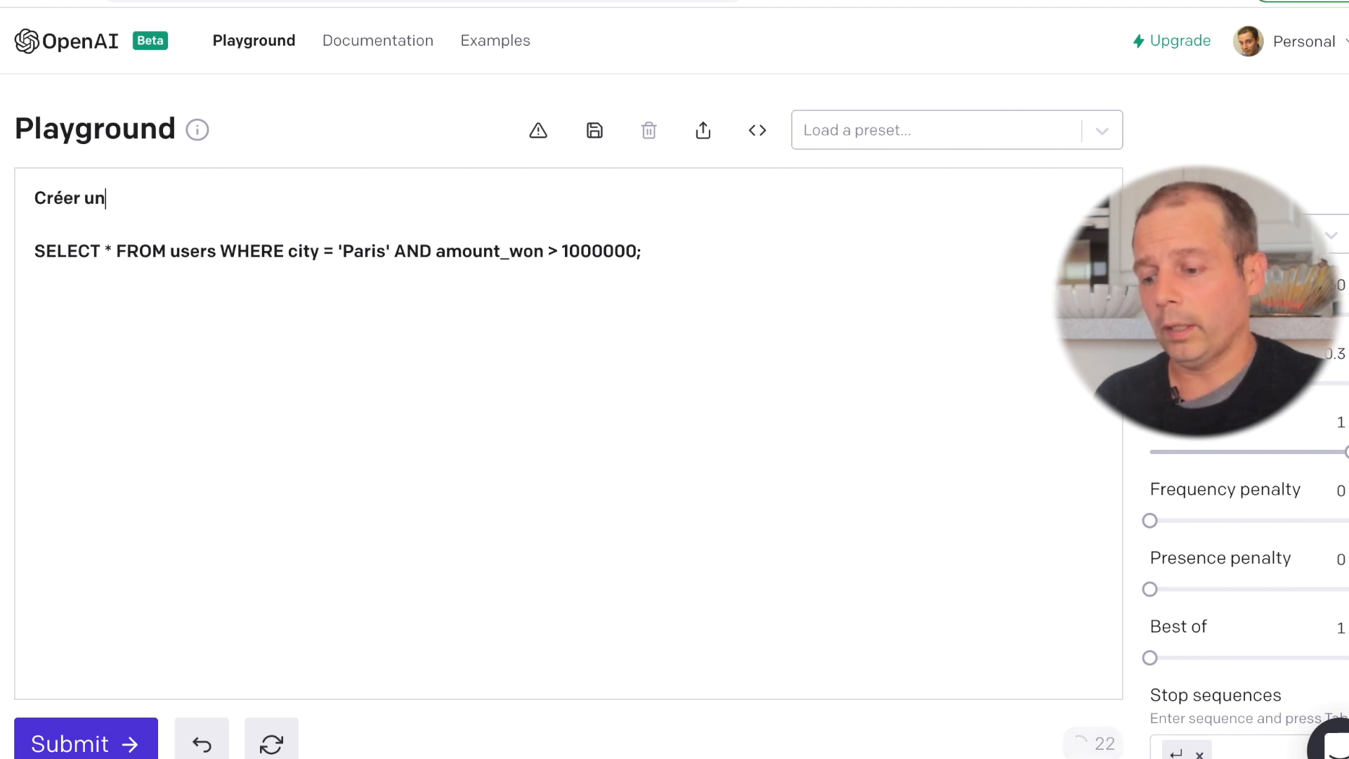
{"action": "type", "text": " titre \""}
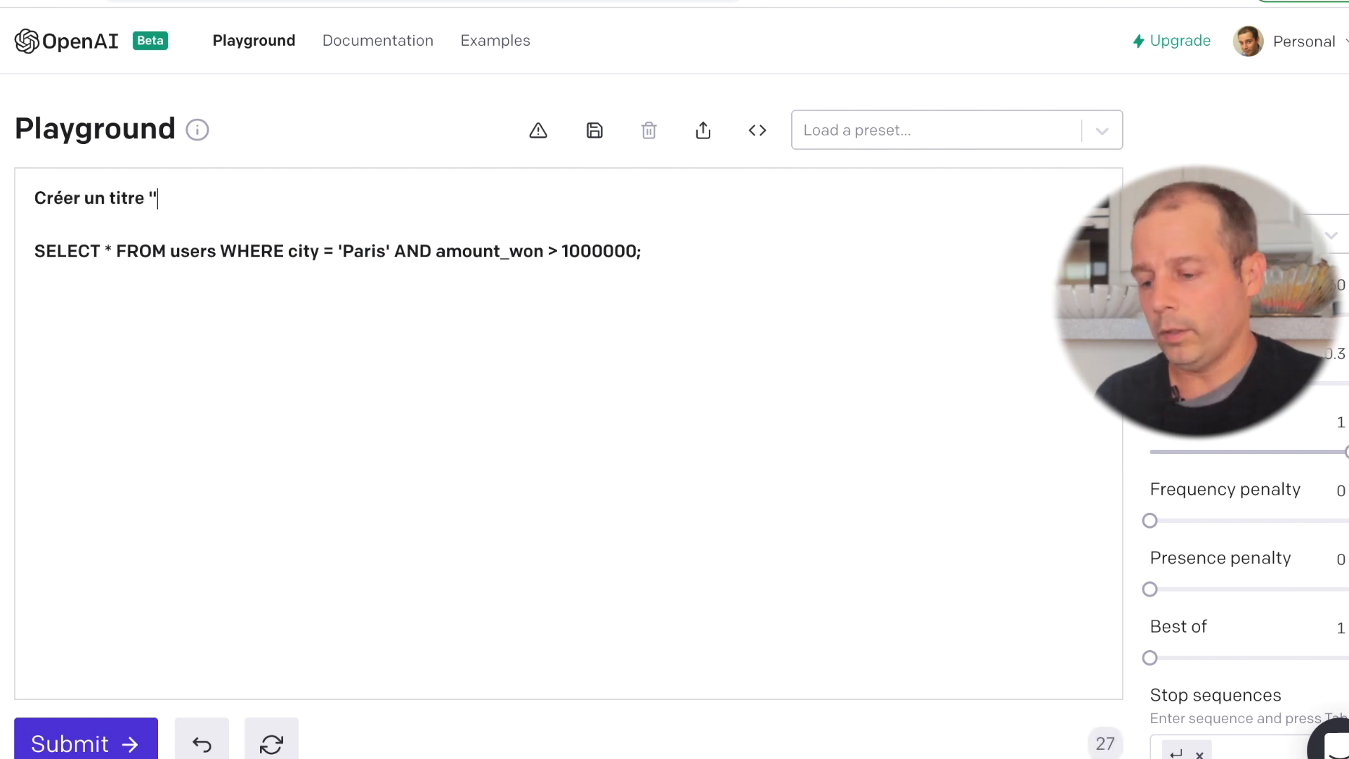
{"action": "type", "text": "GPT-3 C'est quoi ?\""}
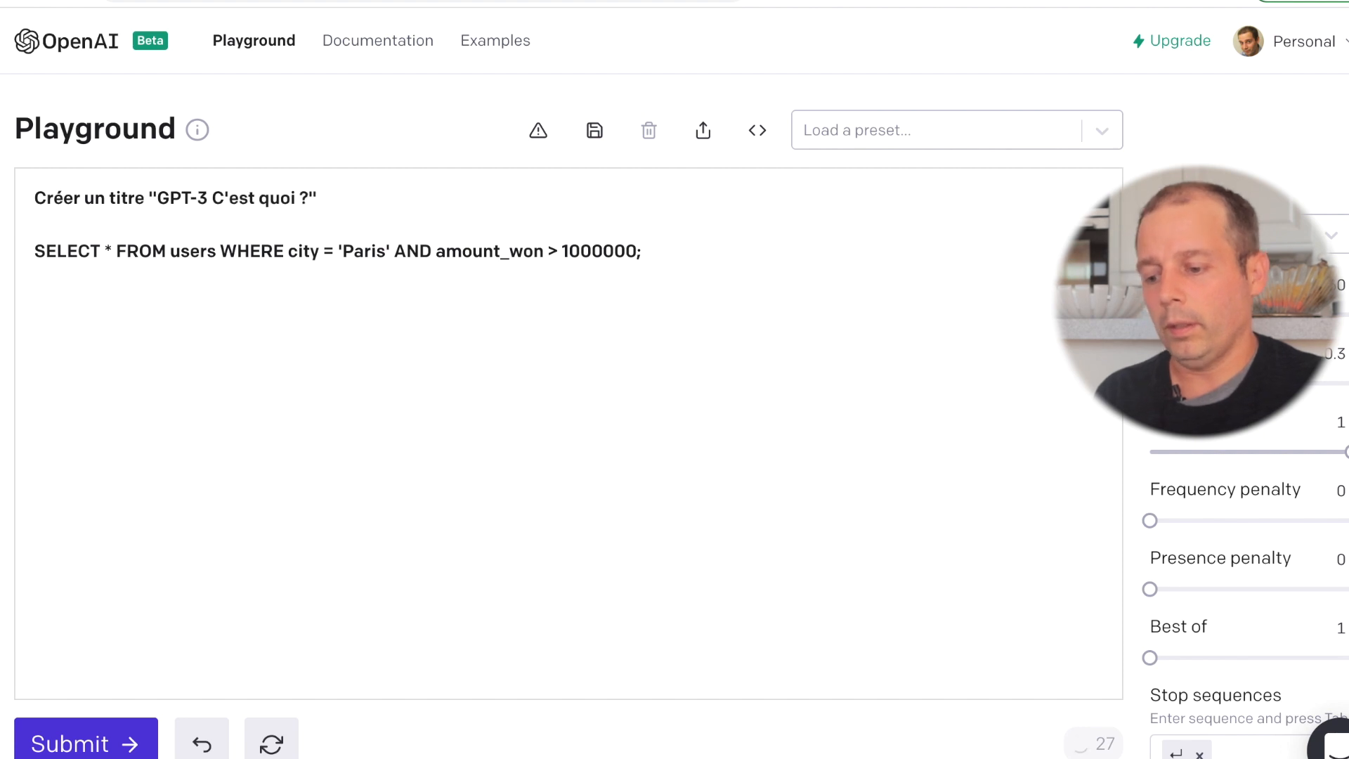
{"action": "type", "text": " et un paragraph"}
{"action": "key", "text": "BackSpace"}
{"action": "key", "text": "BackSpace"}
{"action": "type", "text": "graphe aléatoire en"}
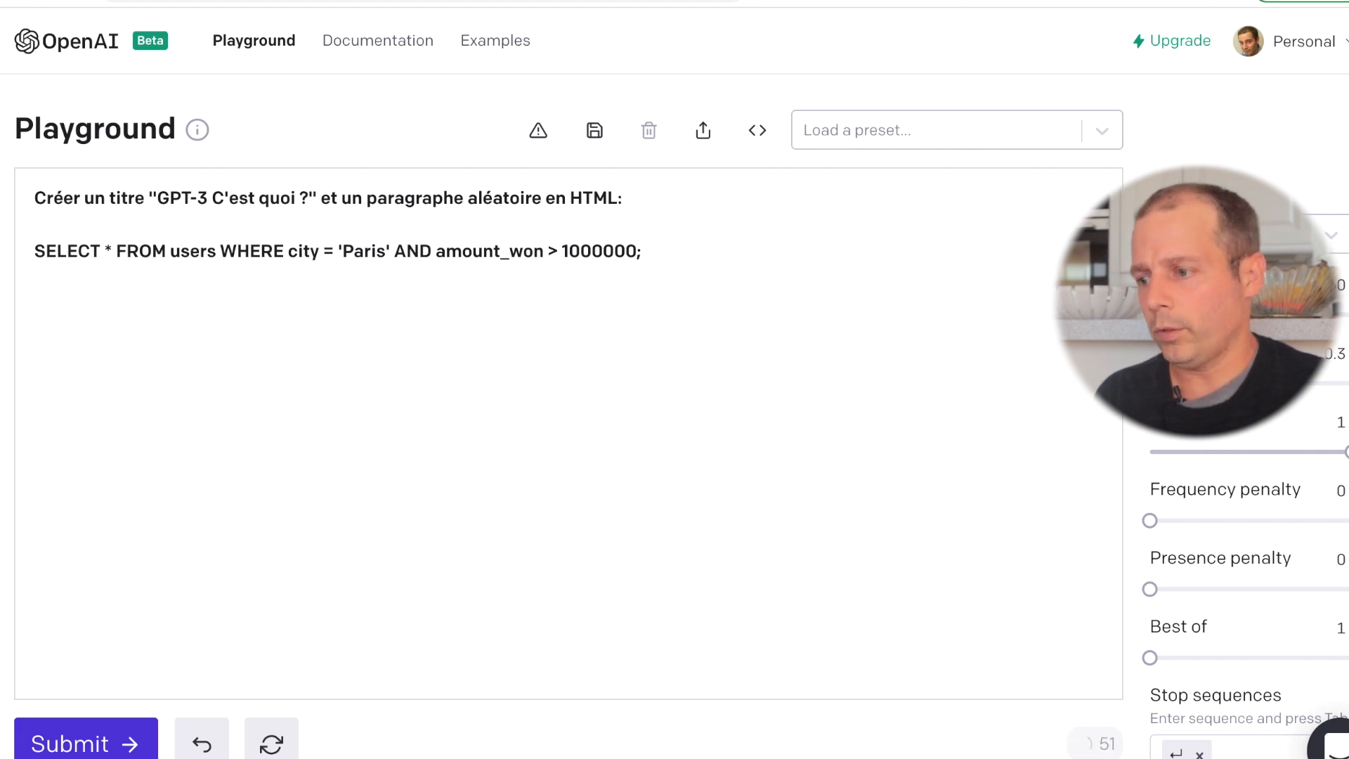
Replace the SQL query below the instruction with the opening tag "<title>".
{"action": "left_click_drag", "start_coordinate": [642, 253], "coordinate": [30, 249]}
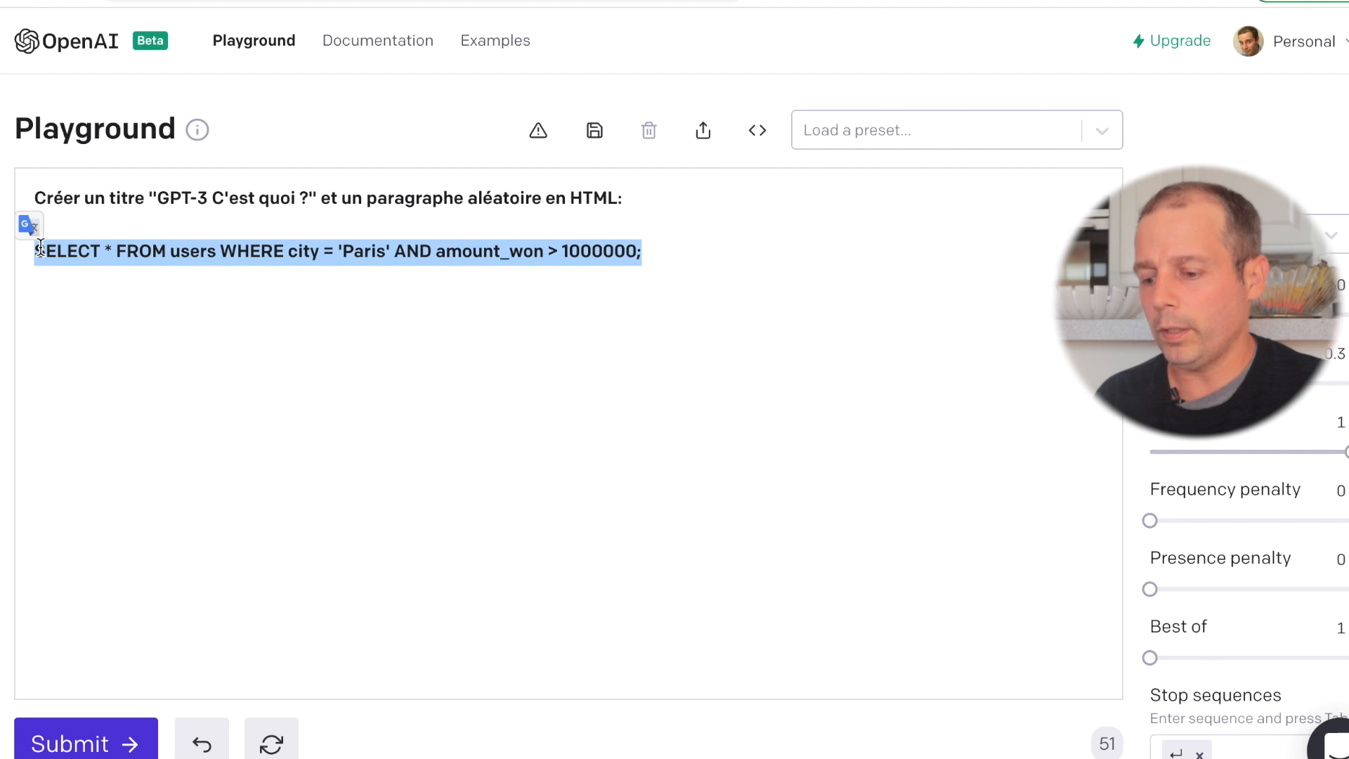
{"action": "type", "text": "<"}
{"action": "type", "text": "titl"}
{"action": "type", "text": "t"}
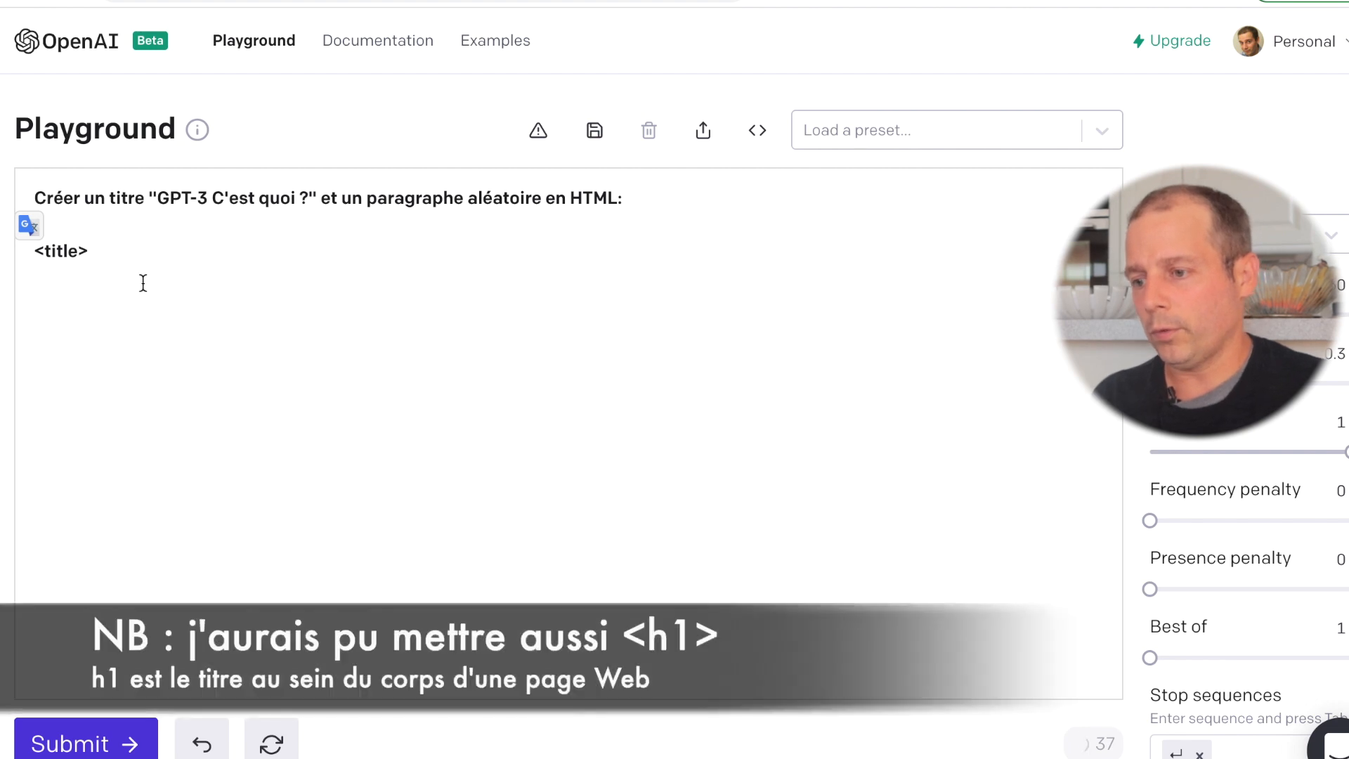
{"action": "left_click", "coordinate": [103, 249]}
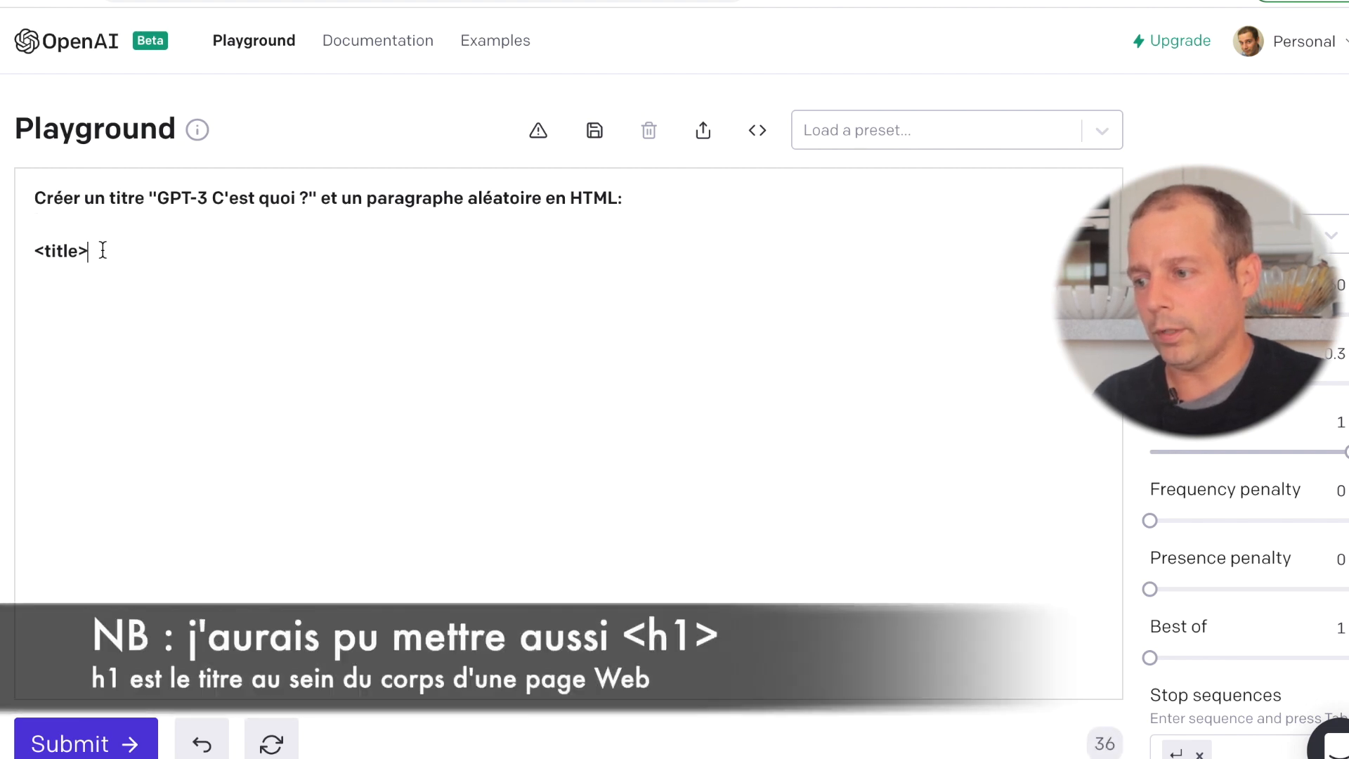
Generate the HTML completion for the title and random paragraph prompt.
{"action": "left_click", "coordinate": [107, 746]}
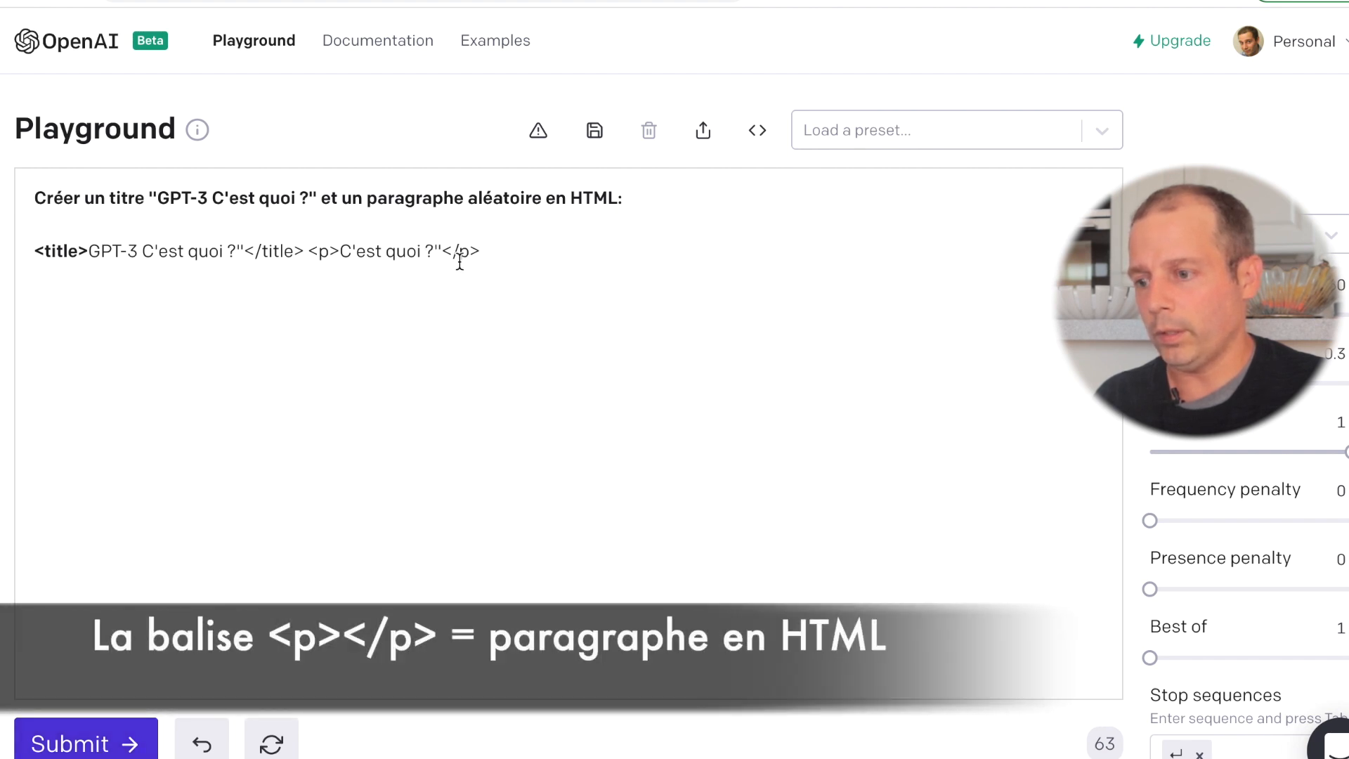
{"action": "left_click", "coordinate": [393, 255]}
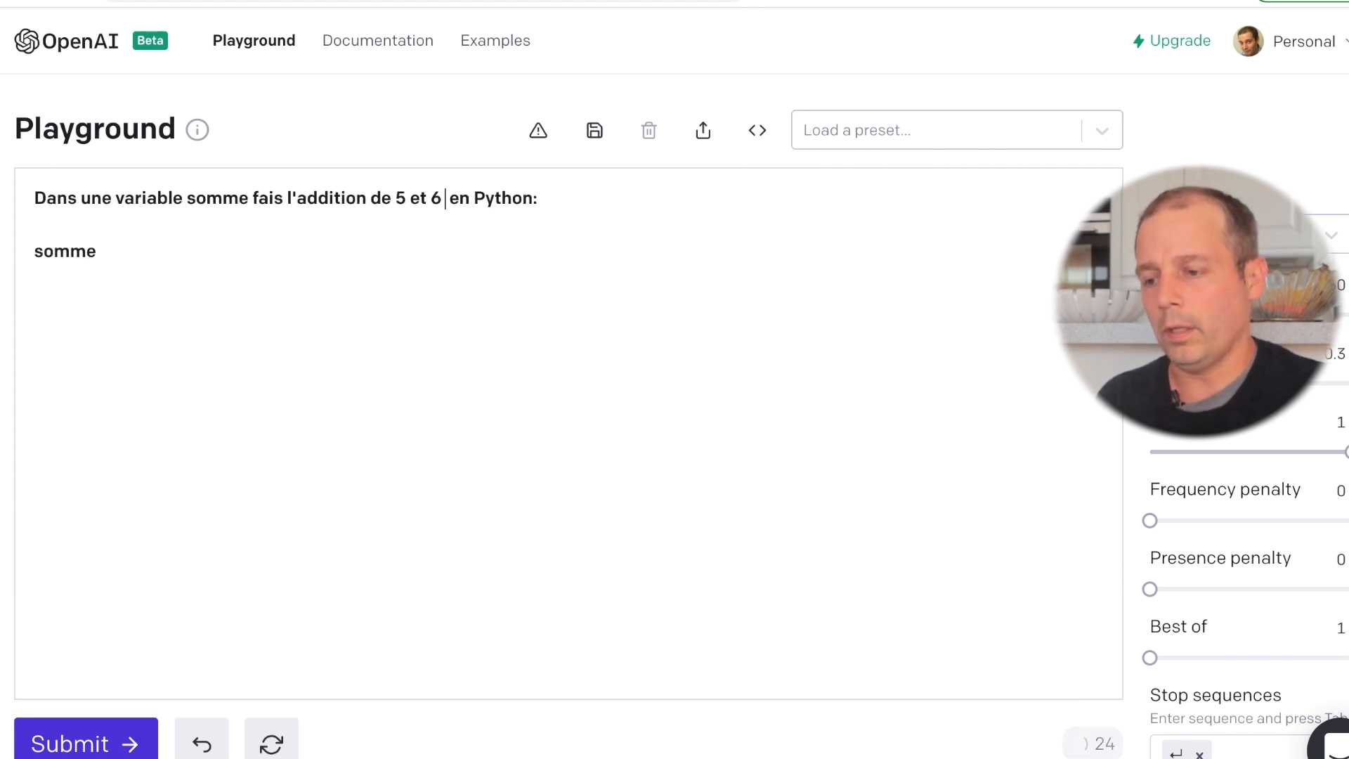
Add "et affiche le résultat" after "5 et 6" in the Python instruction and generate the code following "somme".
{"action": "type", "text": "et affich"}
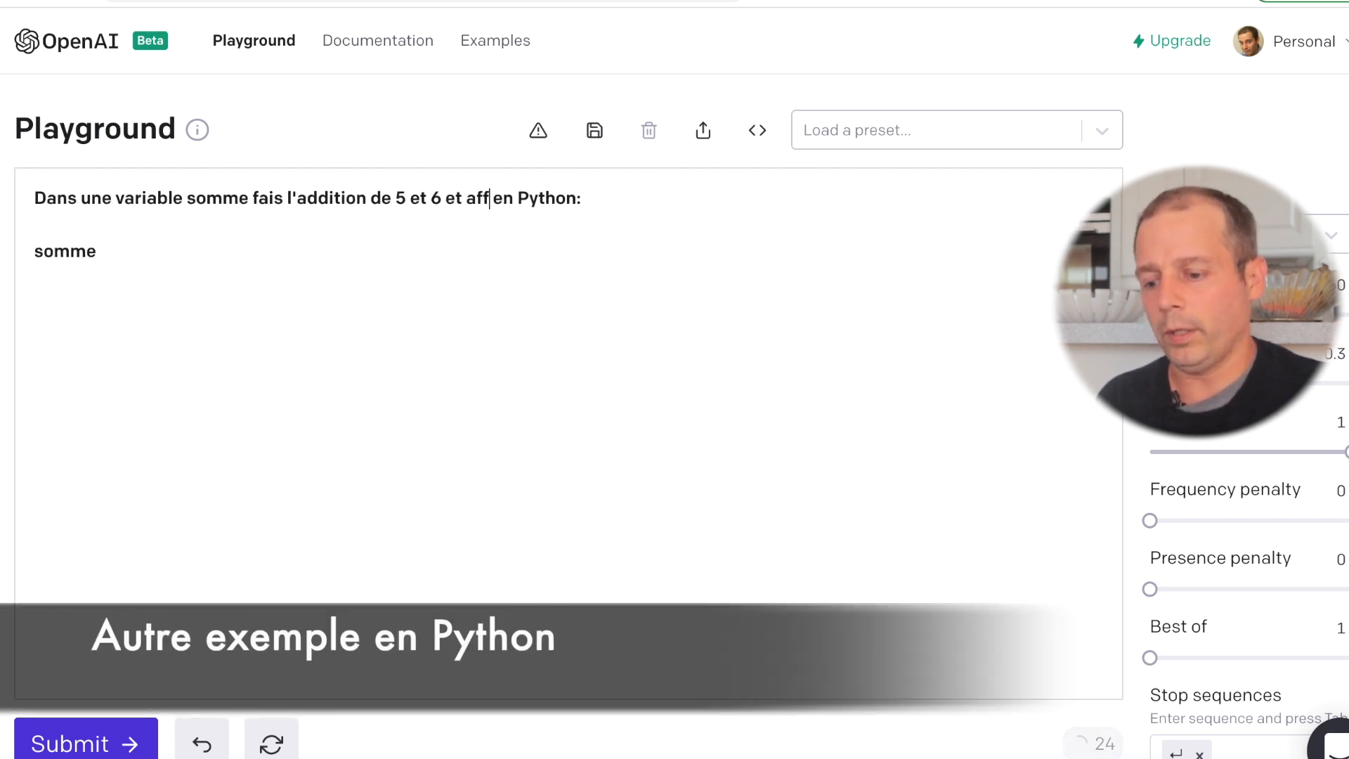
{"action": "type", "text": "e le résultat"}
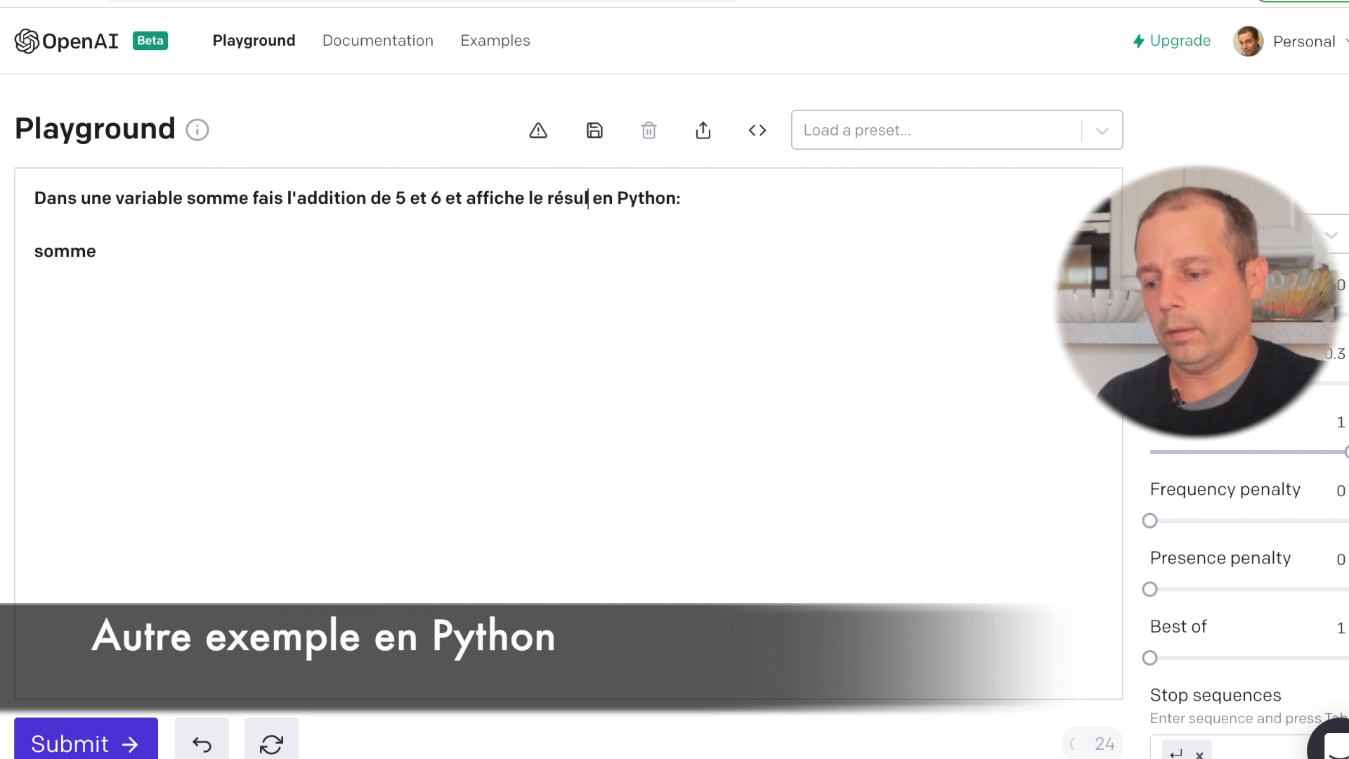
{"action": "left_click", "coordinate": [230, 244]}
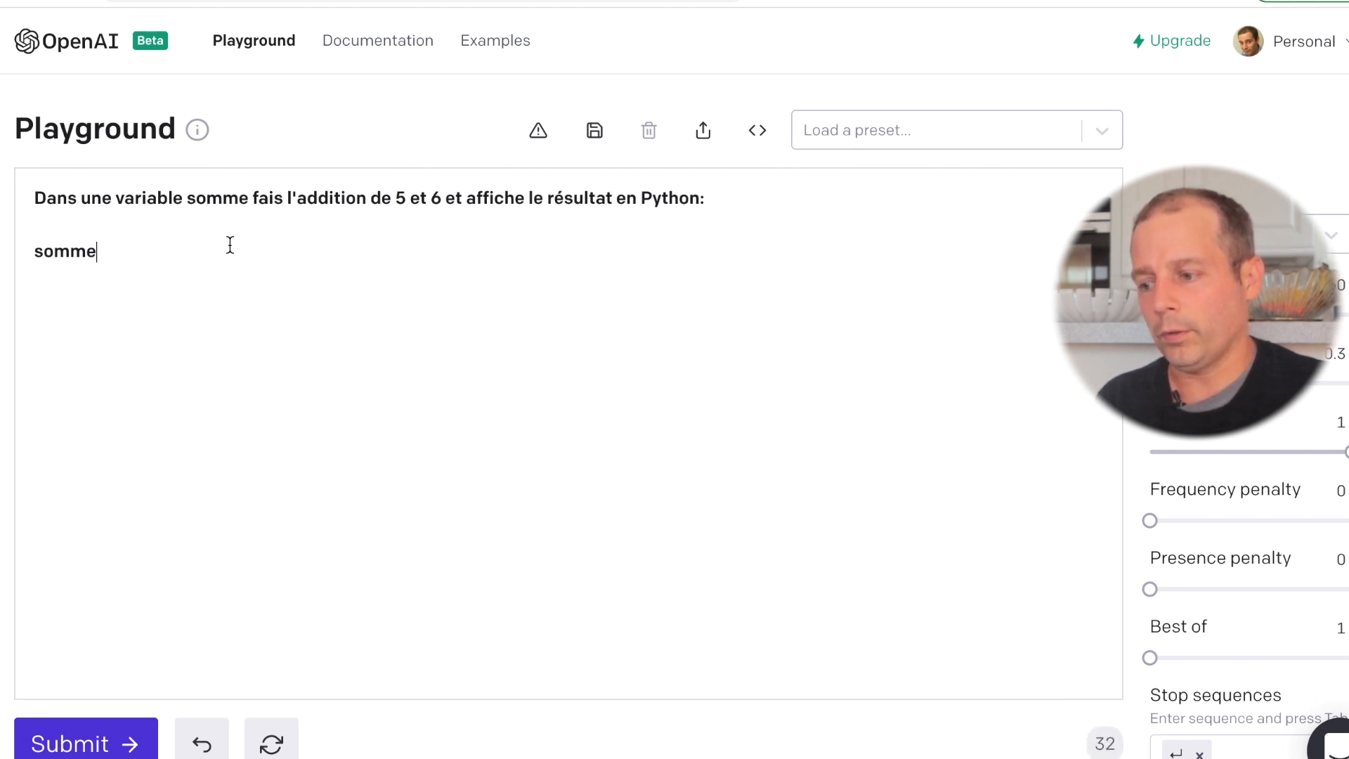
{"action": "left_click", "coordinate": [89, 739]}
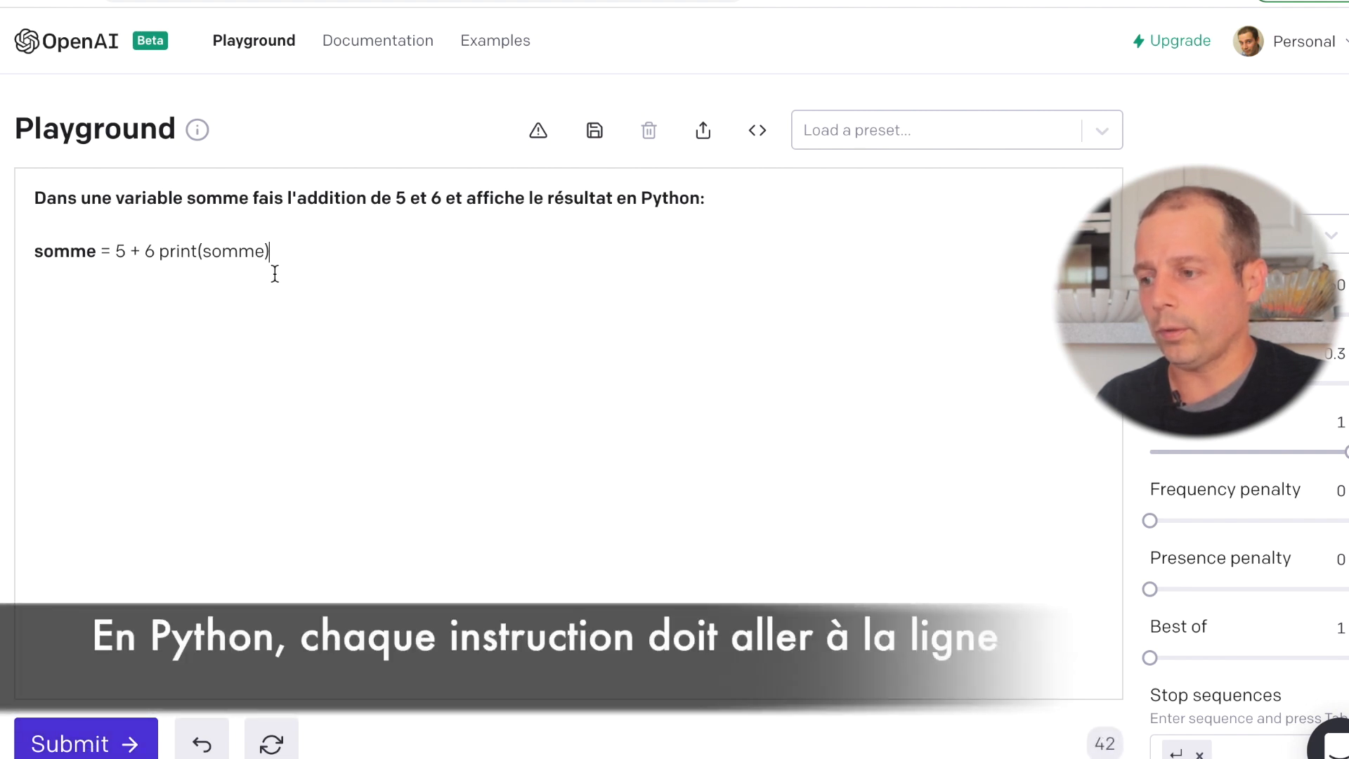
Try the generated Python line in the terminal, run somme = 5 + 6 and print(somme) separately, and return to the Playground.
{"action": "left_click_drag", "start_coordinate": [278, 251], "coordinate": [42, 251]}
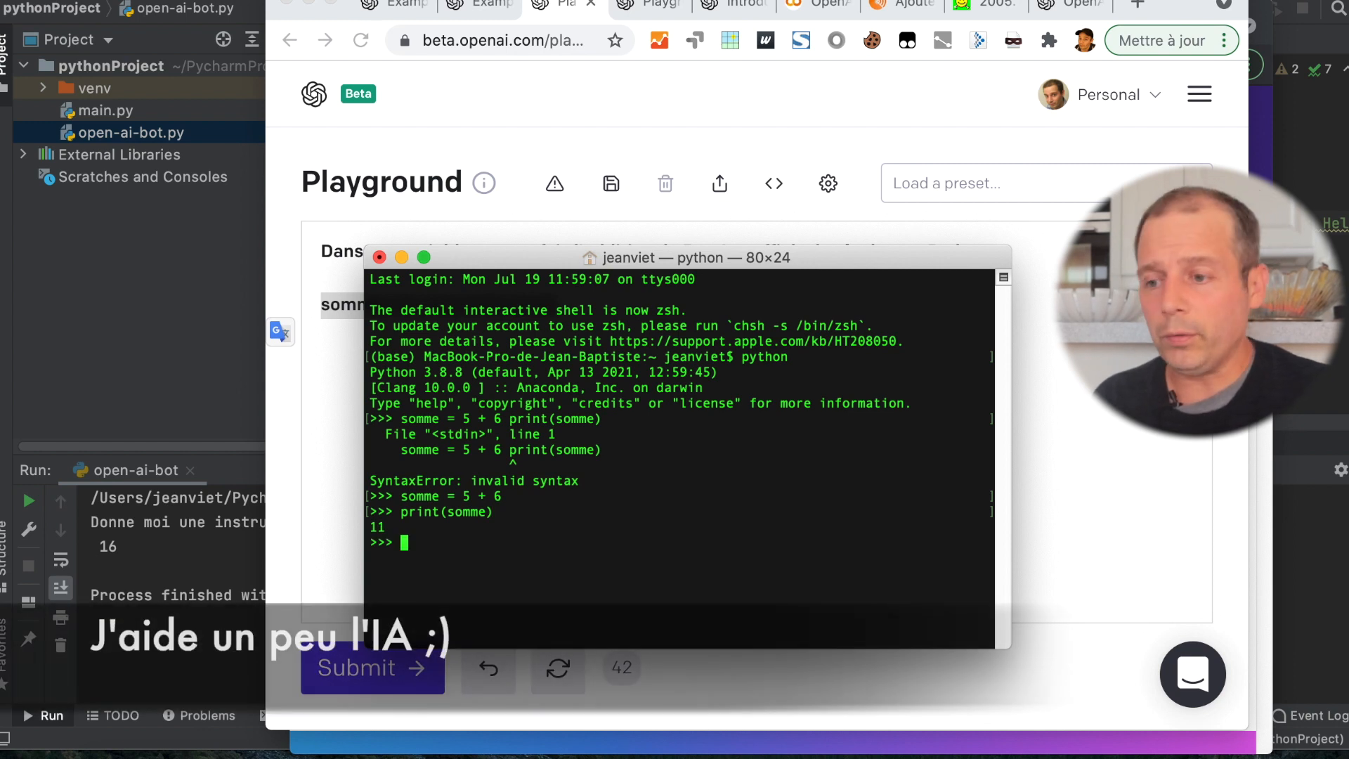
{"action": "key", "text": "super+Tab"}
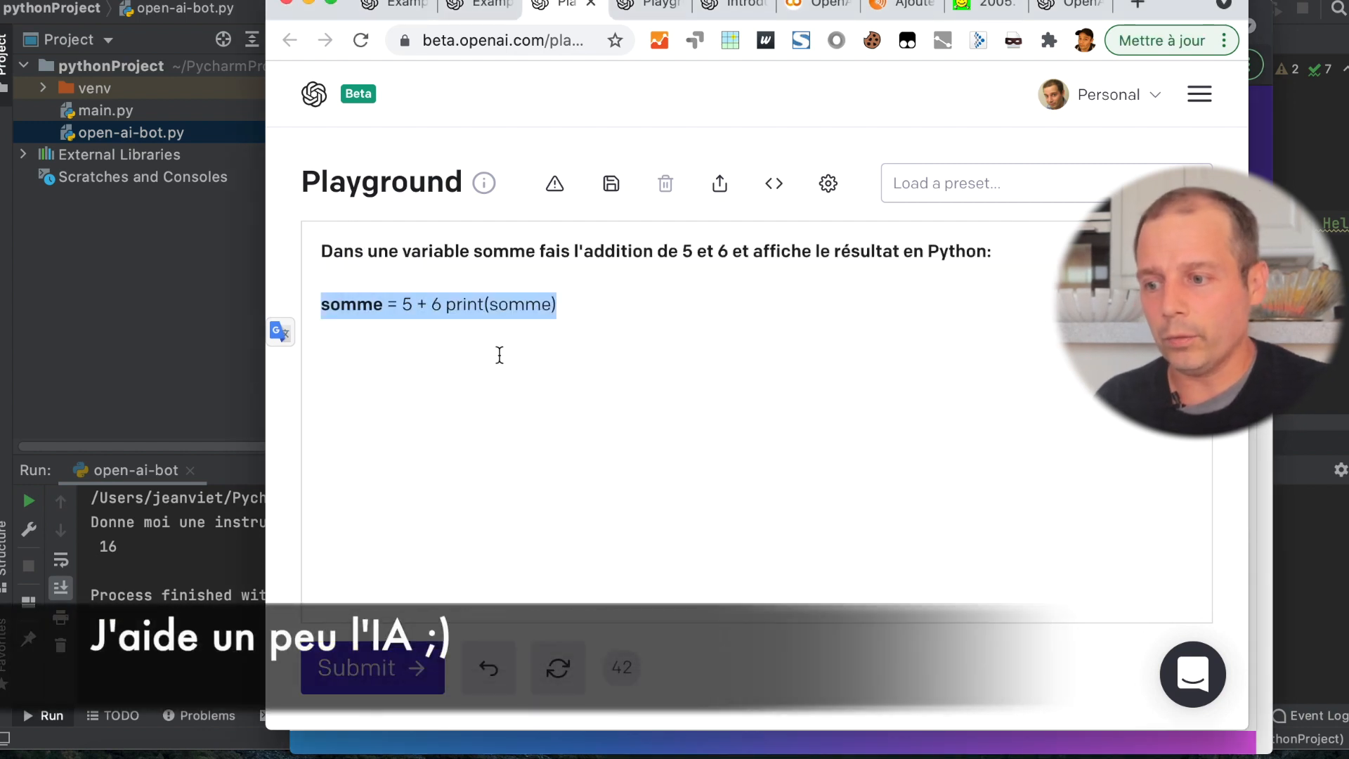
{"action": "left_click", "coordinate": [581, 349]}
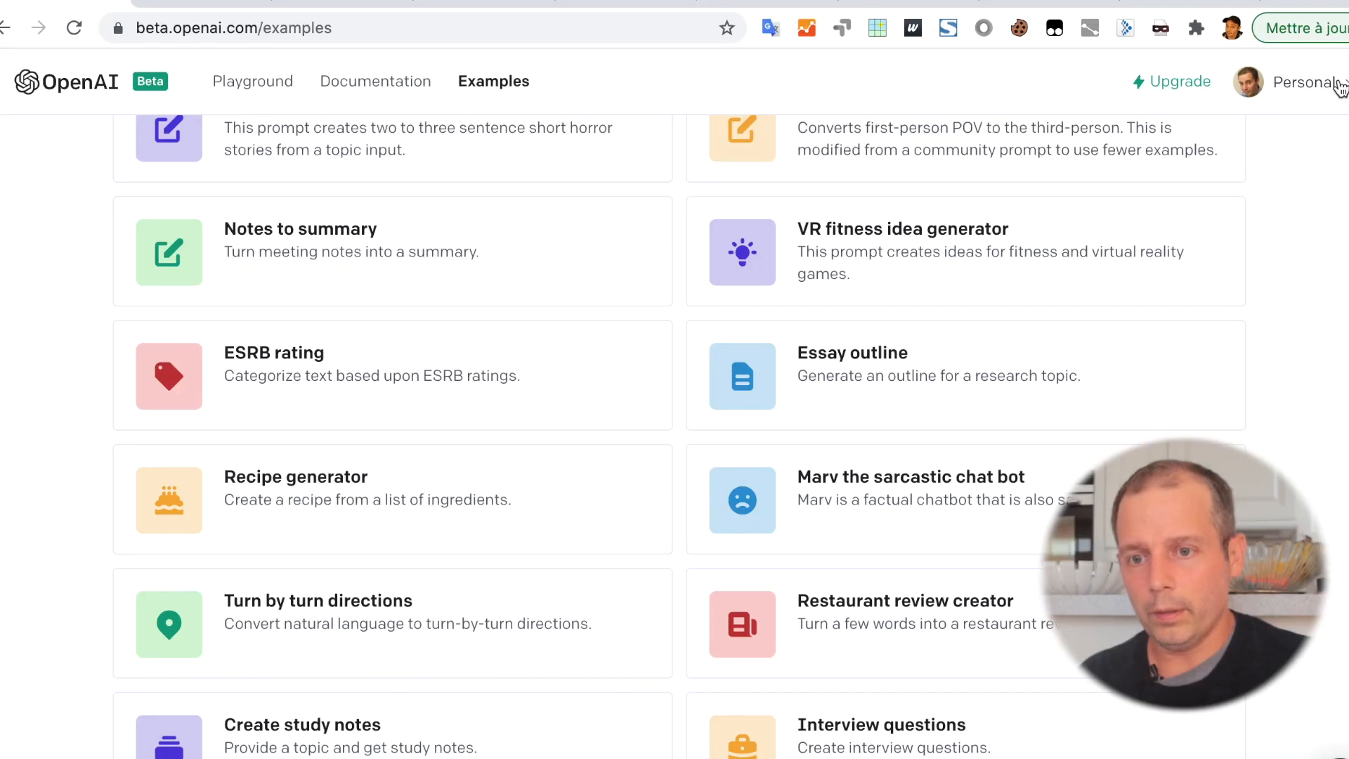
Open the account's API keys page and switch to the Python project in PyCharm.
{"action": "left_click", "coordinate": [1339, 85]}
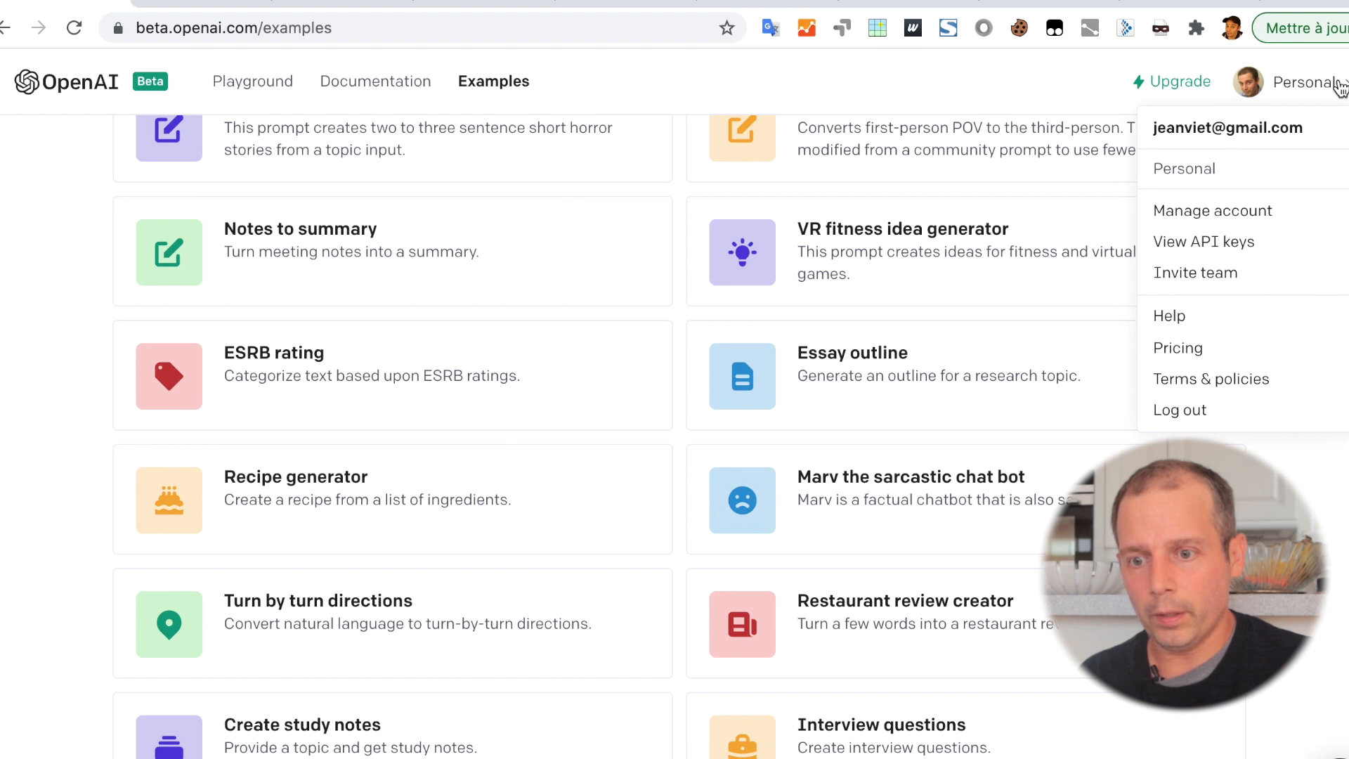
{"action": "left_click", "coordinate": [1243, 246]}
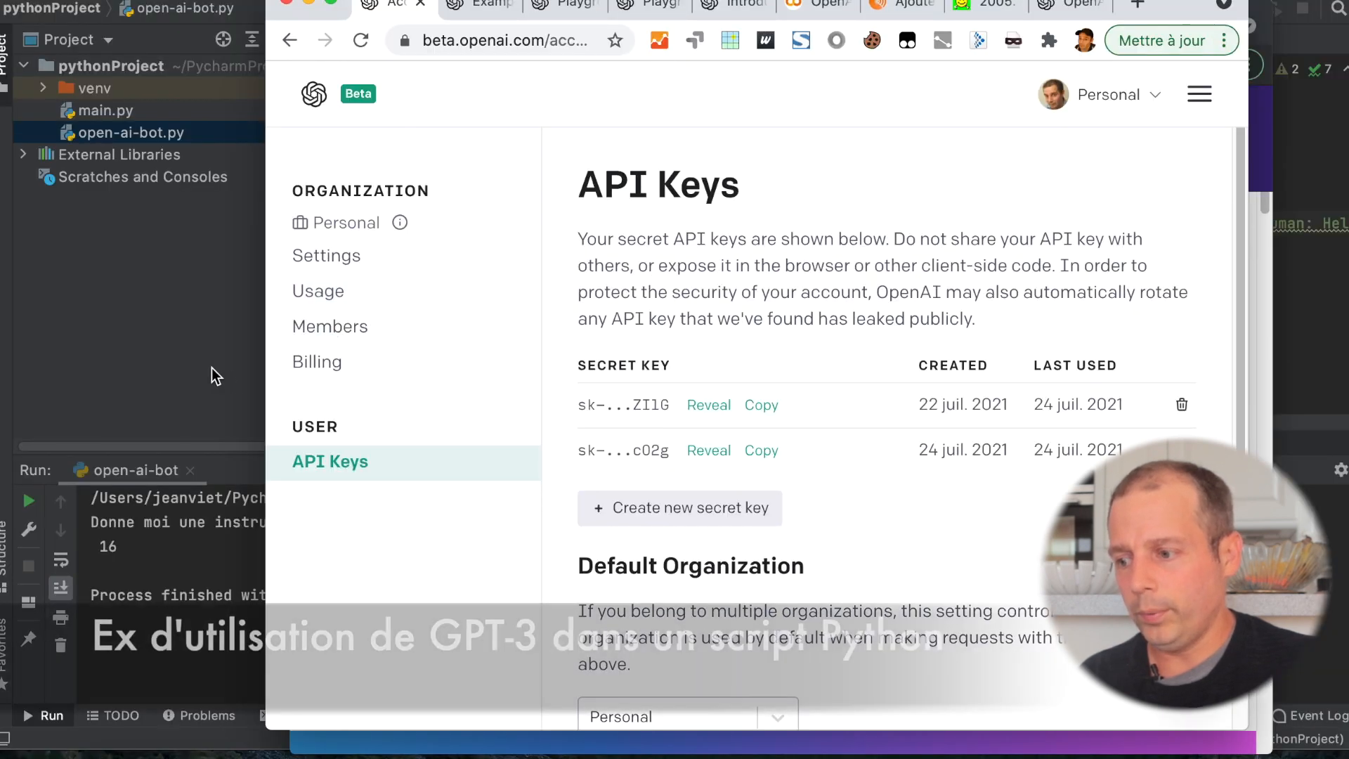
{"action": "left_click", "coordinate": [212, 368]}
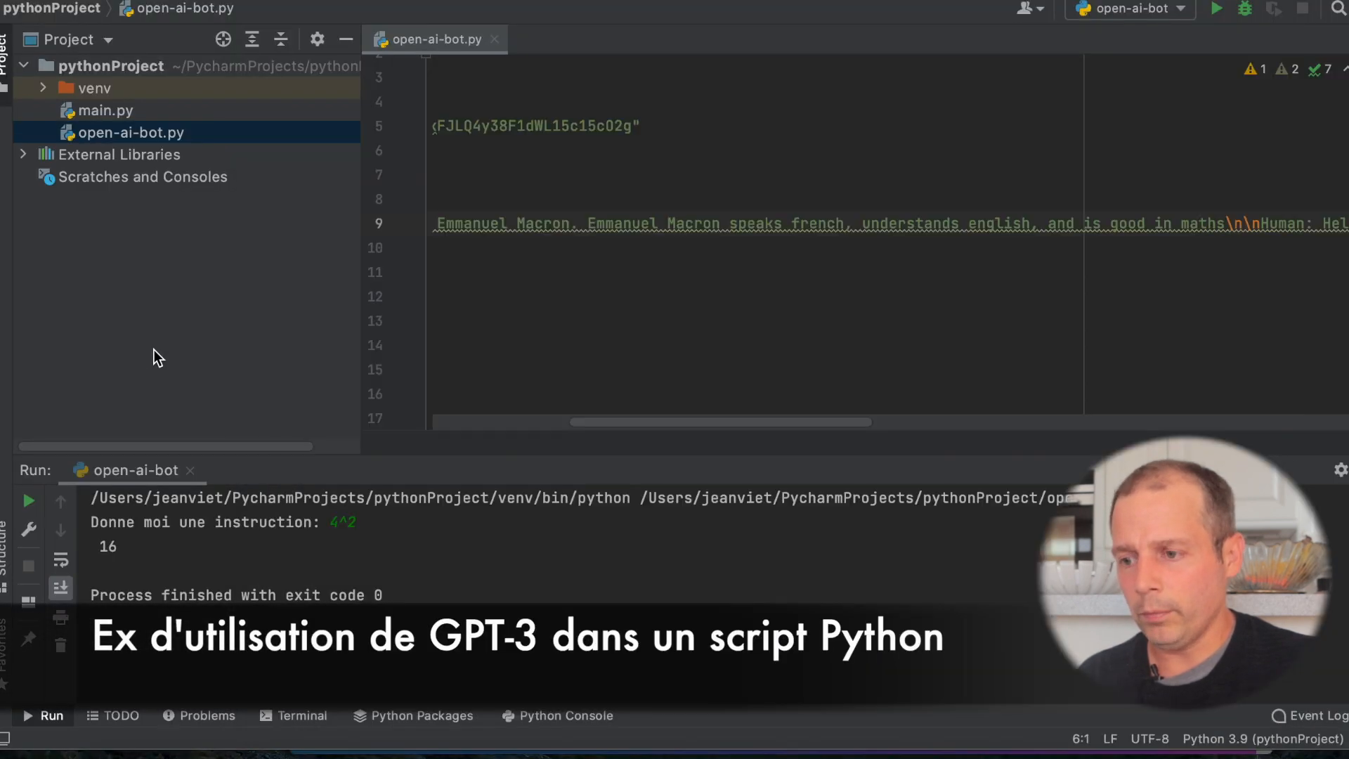
Examine the open-ai-bot.py script, from its imports and completion request parameters to the final print statement.
{"action": "left_click", "coordinate": [706, 321]}
{"action": "left_click_drag", "start_coordinate": [689, 422], "coordinate": [448, 421]}
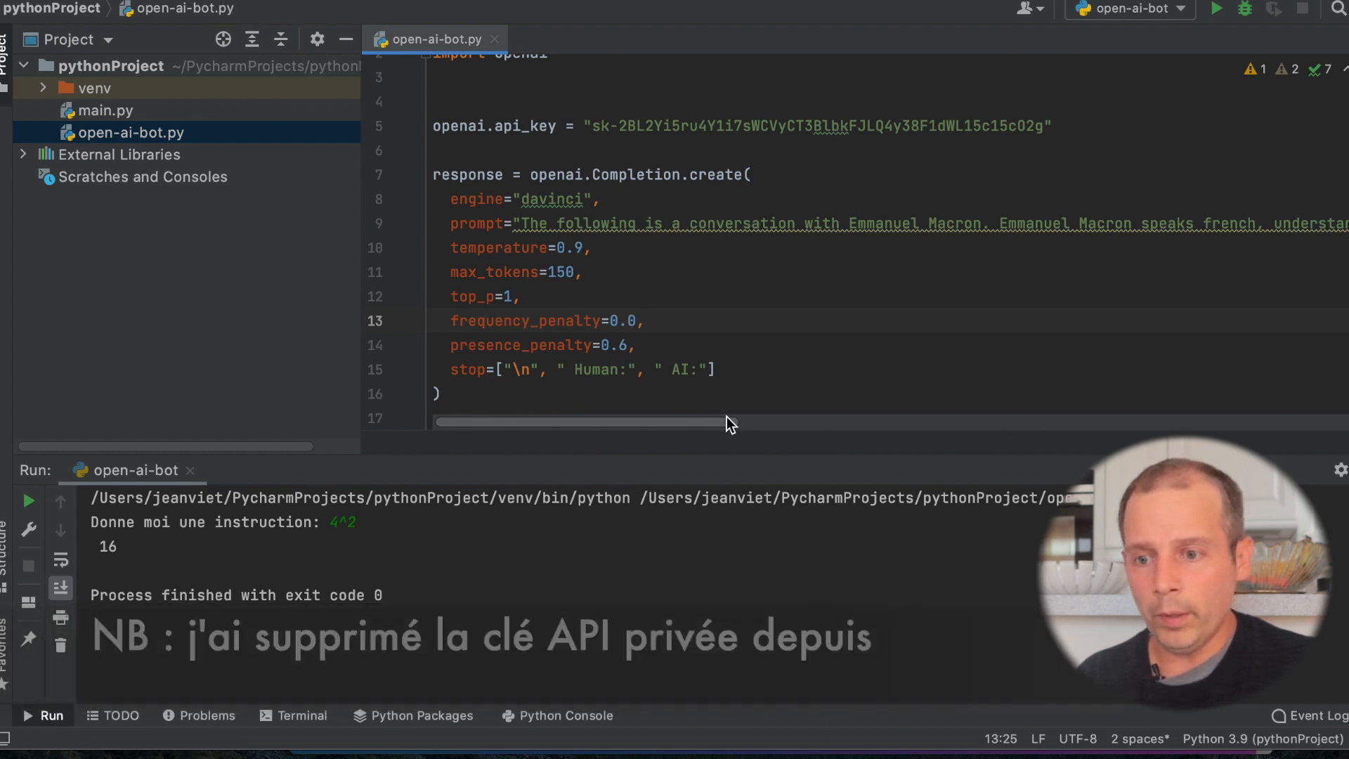
{"action": "left_click_drag", "start_coordinate": [704, 419], "coordinate": [579, 427]}
{"action": "scroll", "coordinate": [690, 281], "scroll_direction": "up", "scroll_amount": 1}
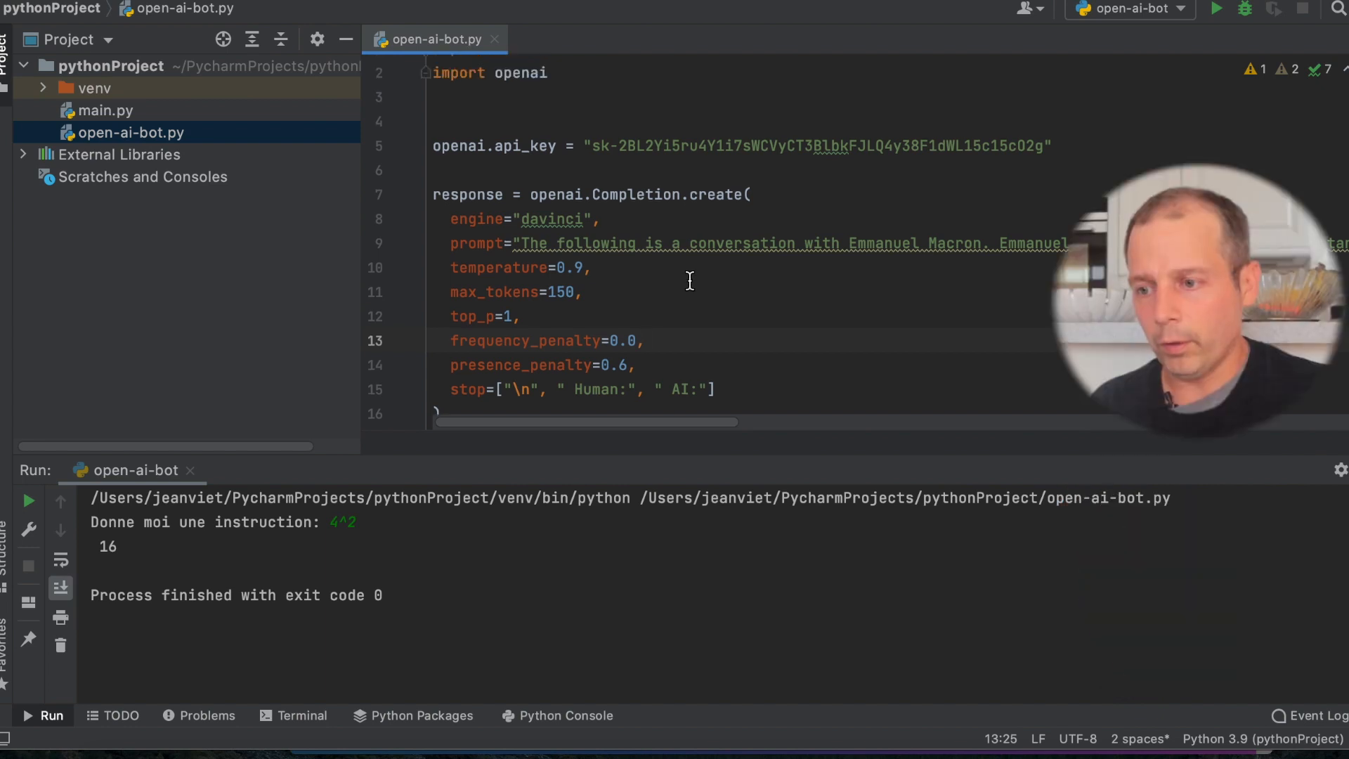
{"action": "scroll", "coordinate": [690, 281], "scroll_direction": "up", "scroll_amount": 1}
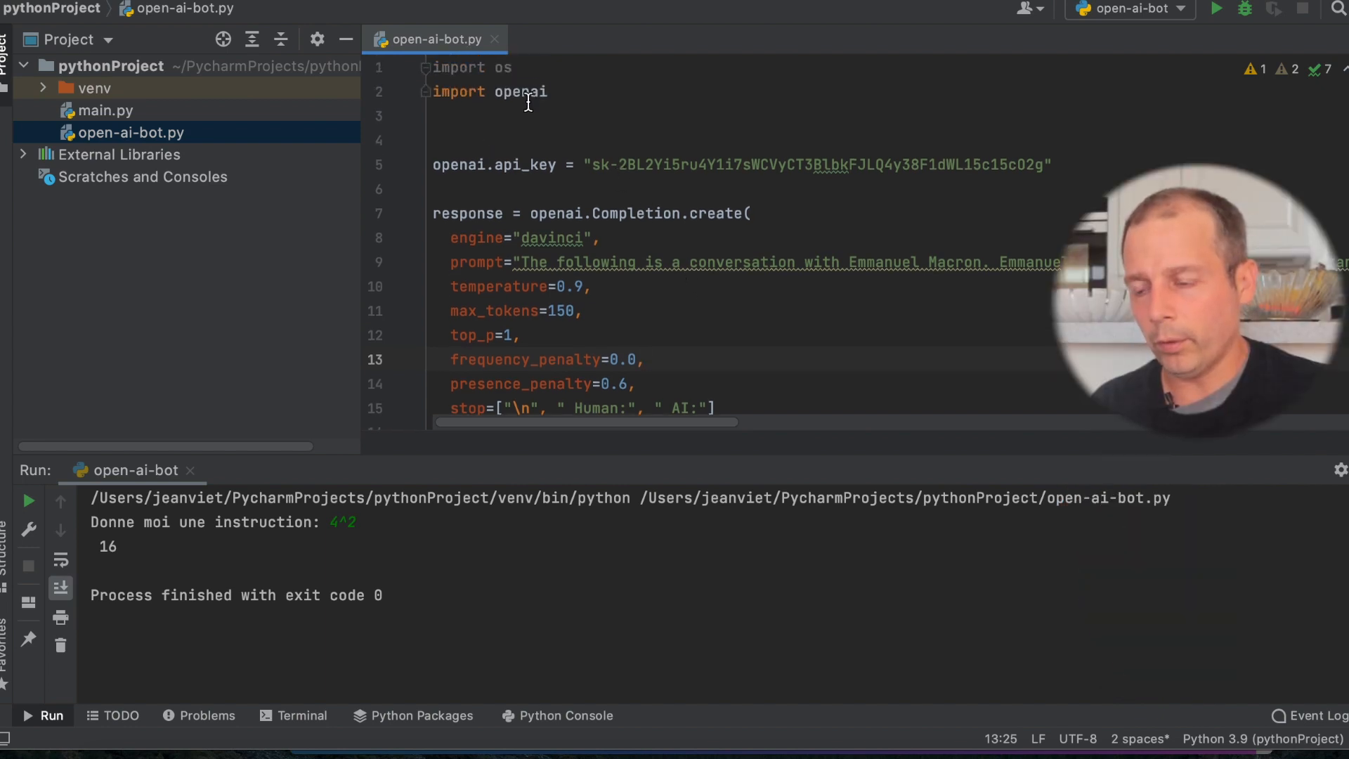
{"action": "left_click", "coordinate": [588, 103]}
{"action": "scroll", "coordinate": [589, 105], "scroll_direction": "down", "scroll_amount": 5}
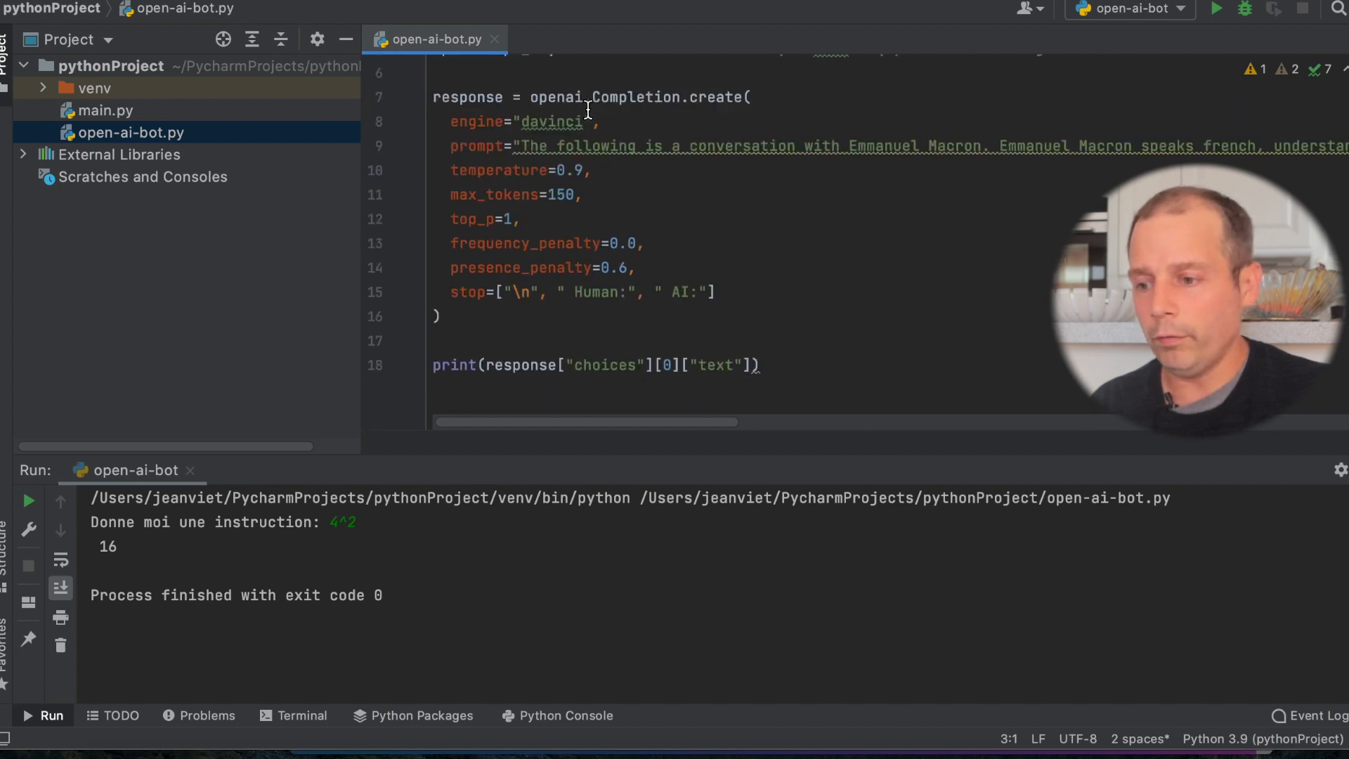
{"action": "scroll", "coordinate": [588, 111], "scroll_direction": "down", "scroll_amount": 3}
{"action": "left_click", "coordinate": [503, 282]}
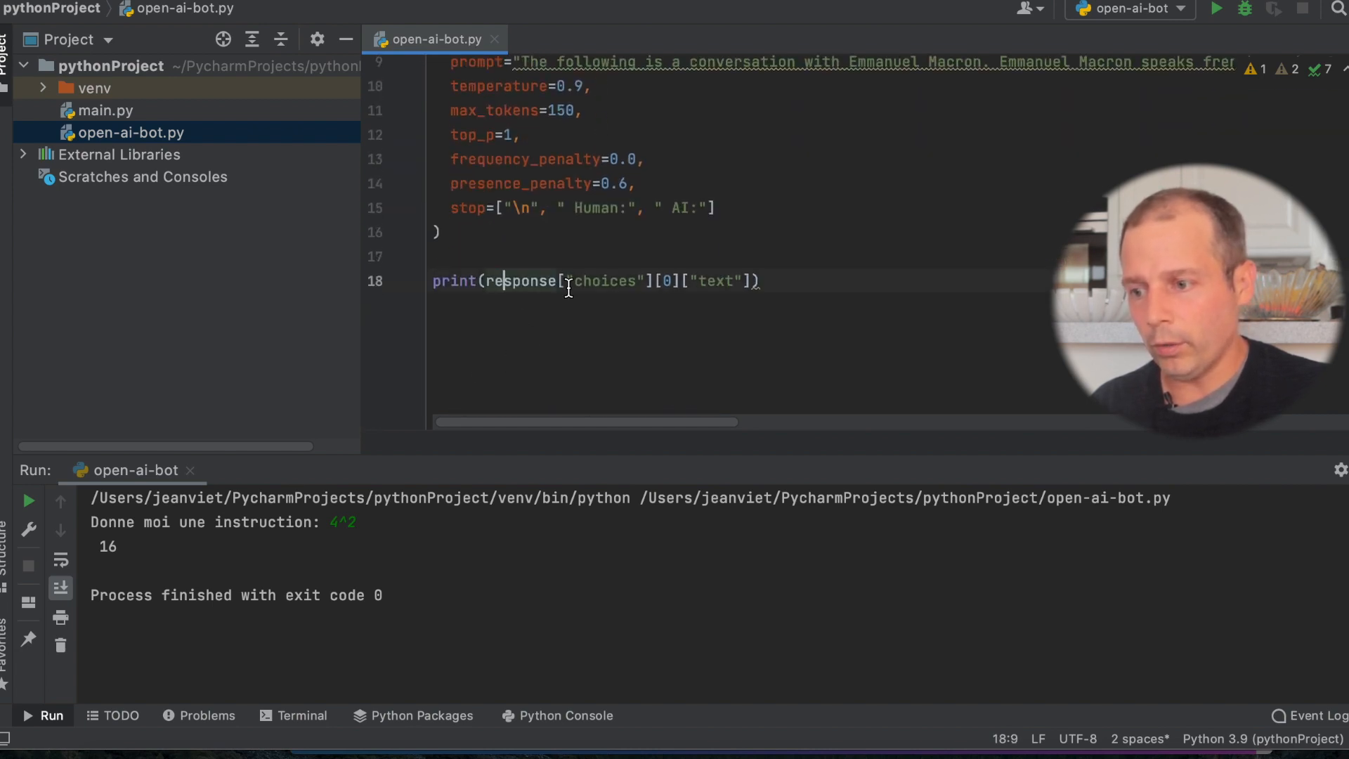
Run the open-ai-bot script and give it a French greeting that introduces the speaker and asks the bot's name.
{"action": "key", "text": "ctrl+r"}
{"action": "left_click", "coordinate": [506, 524]}
{"action": "type", "text": "salut, je m'appelle JB et toi ?"}
{"action": "key", "text": "Return"}
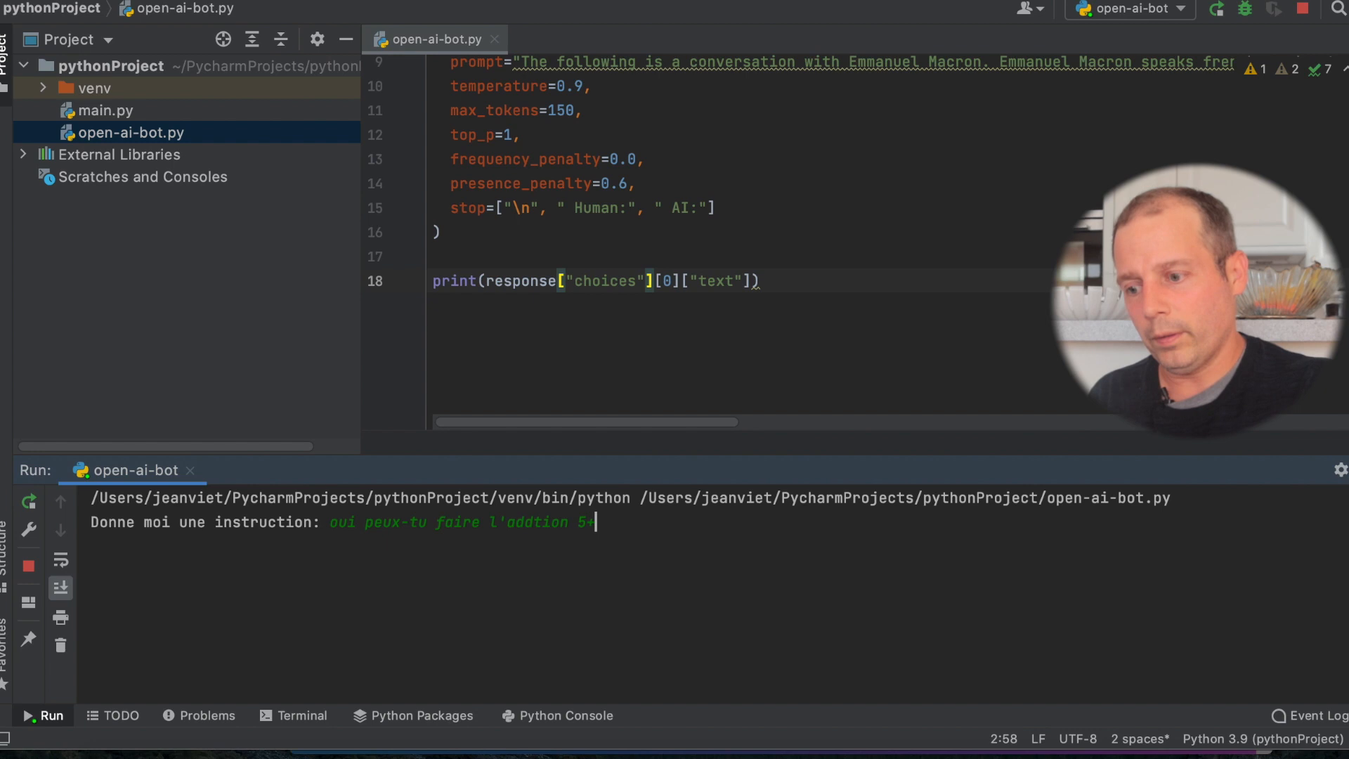
Run the script with the instruction "oui peux-tu faire l'addtion 5+7 ?".
{"action": "type", "text": "?"}
{"action": "key", "text": "Return"}
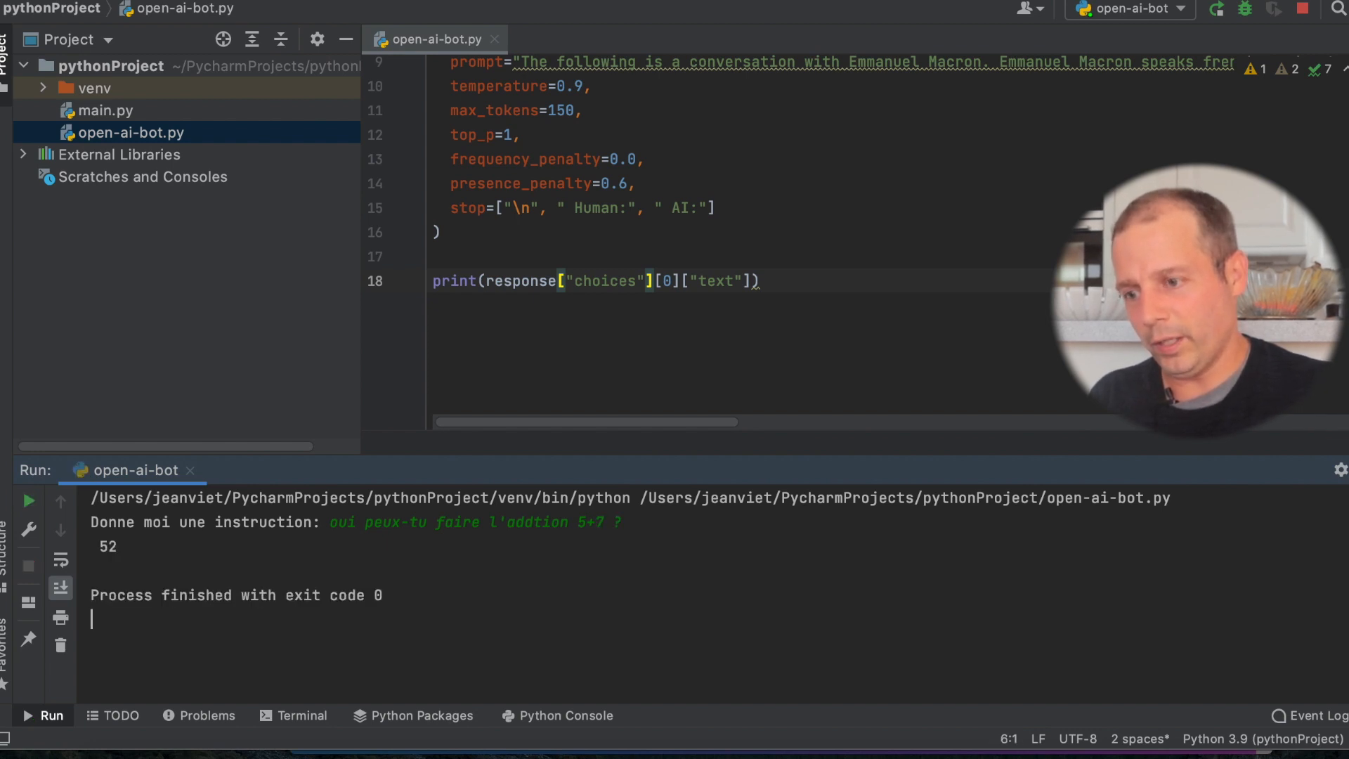
{"action": "left_click", "coordinate": [413, 594]}
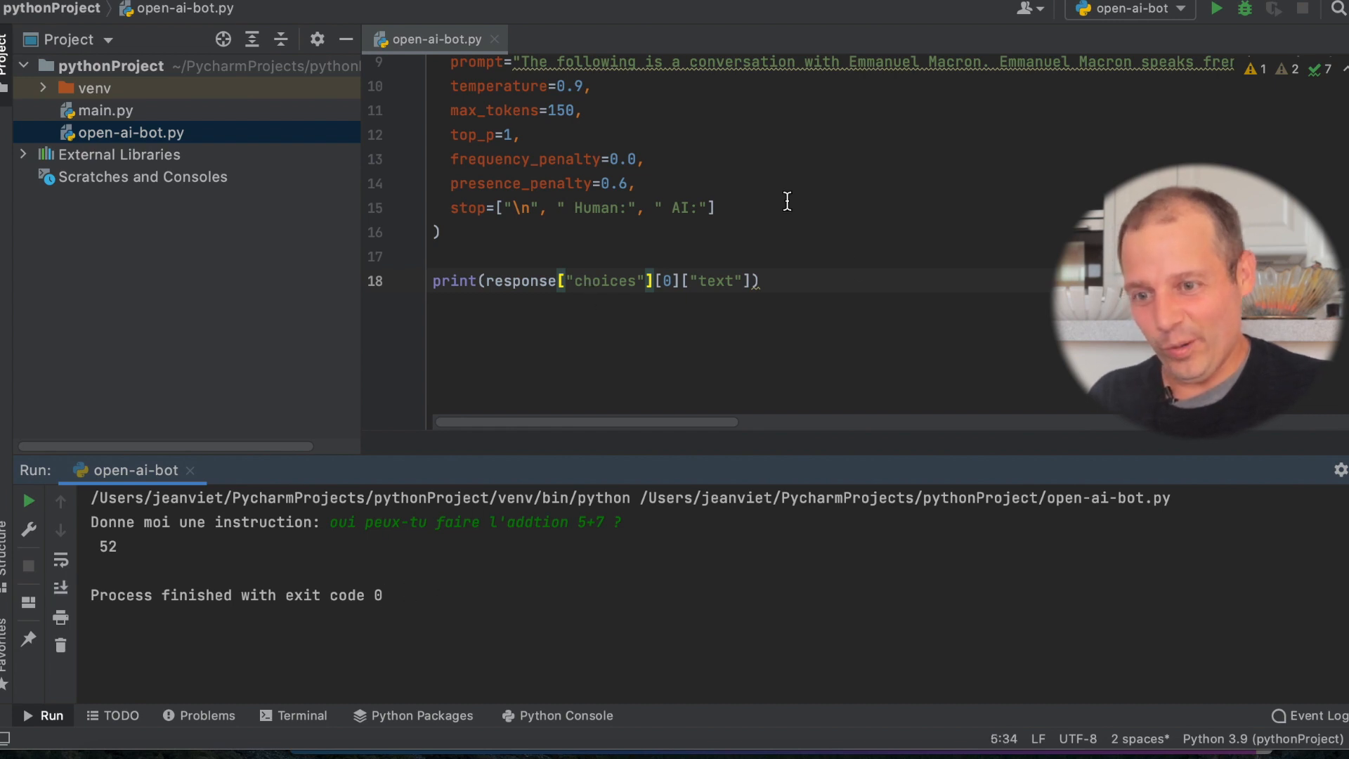
Run the script again with the instruction "calcule 5+7" and look back over its code.
{"action": "left_click", "coordinate": [1217, 11]}
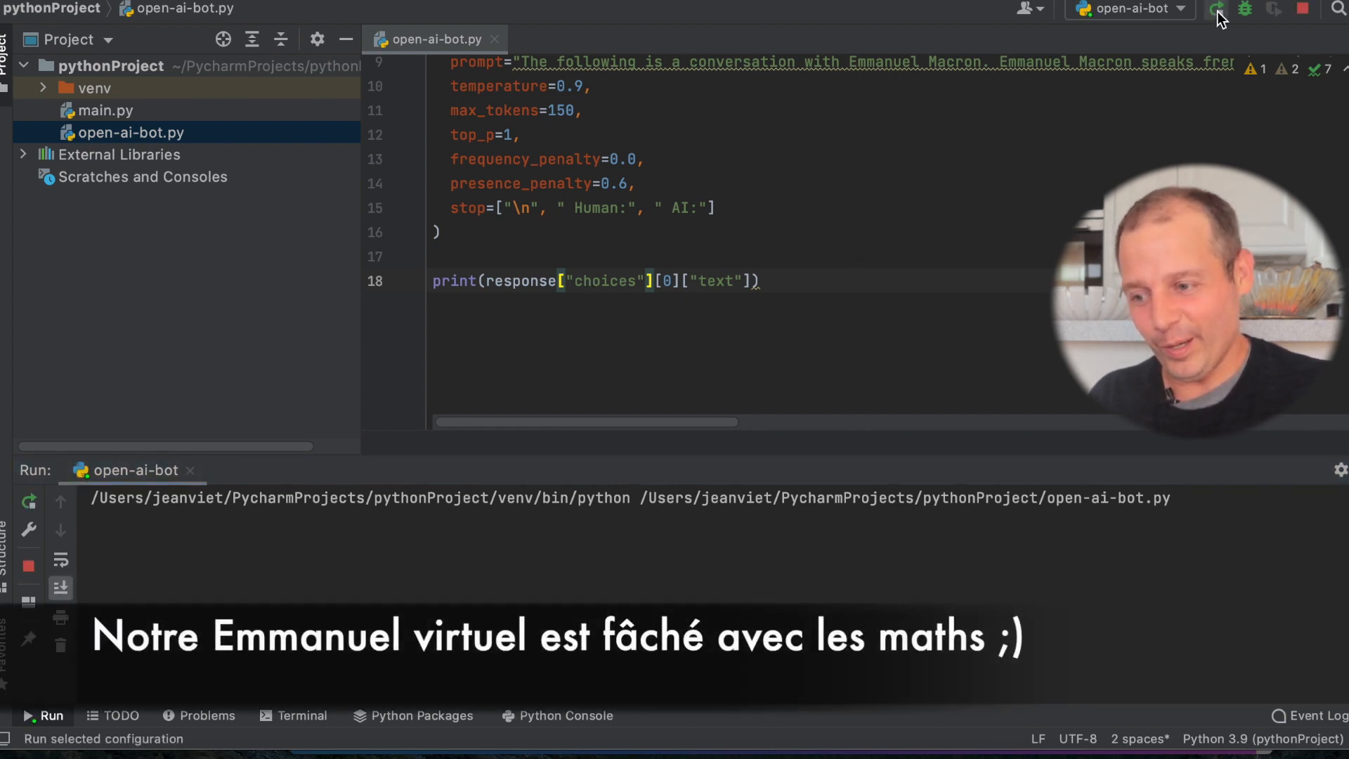
{"action": "type", "text": "calcule 5+7"}
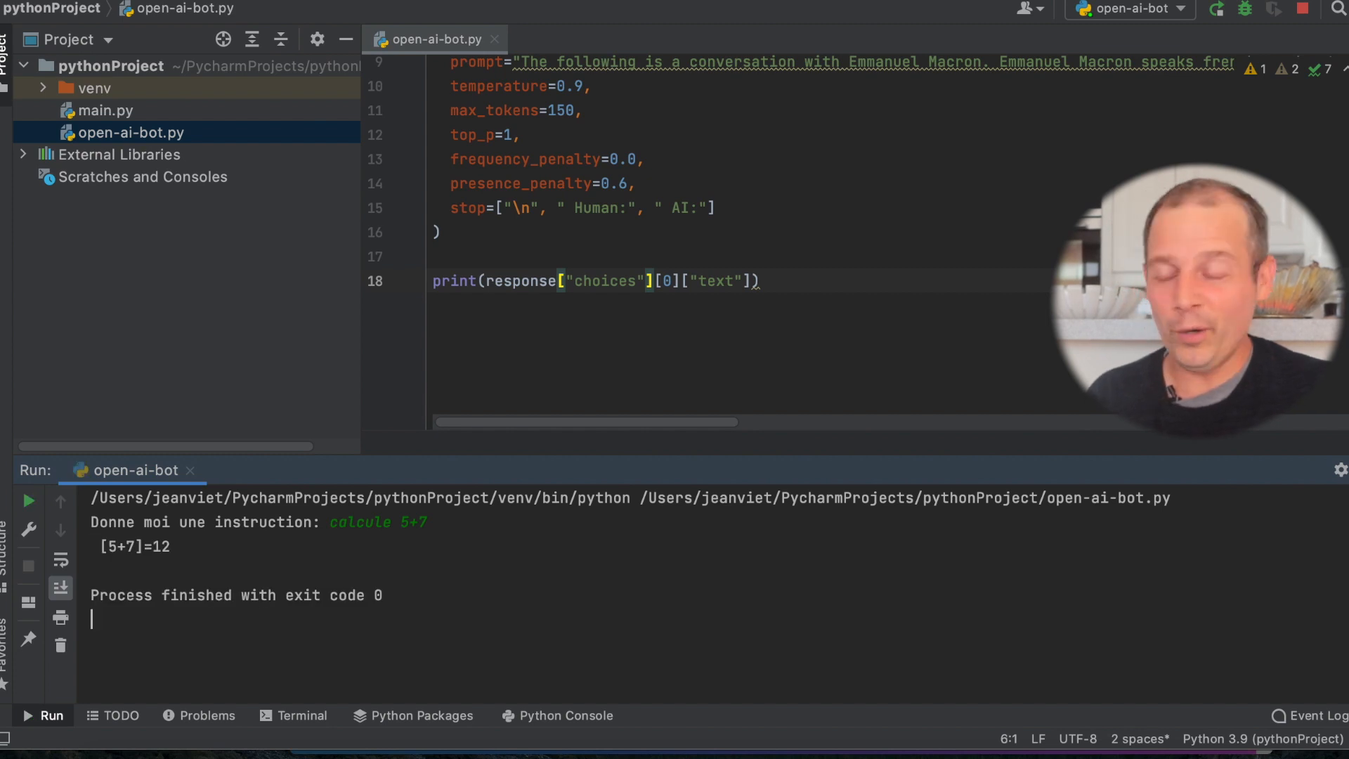
{"action": "scroll", "coordinate": [780, 260], "scroll_direction": "up", "scroll_amount": 5}
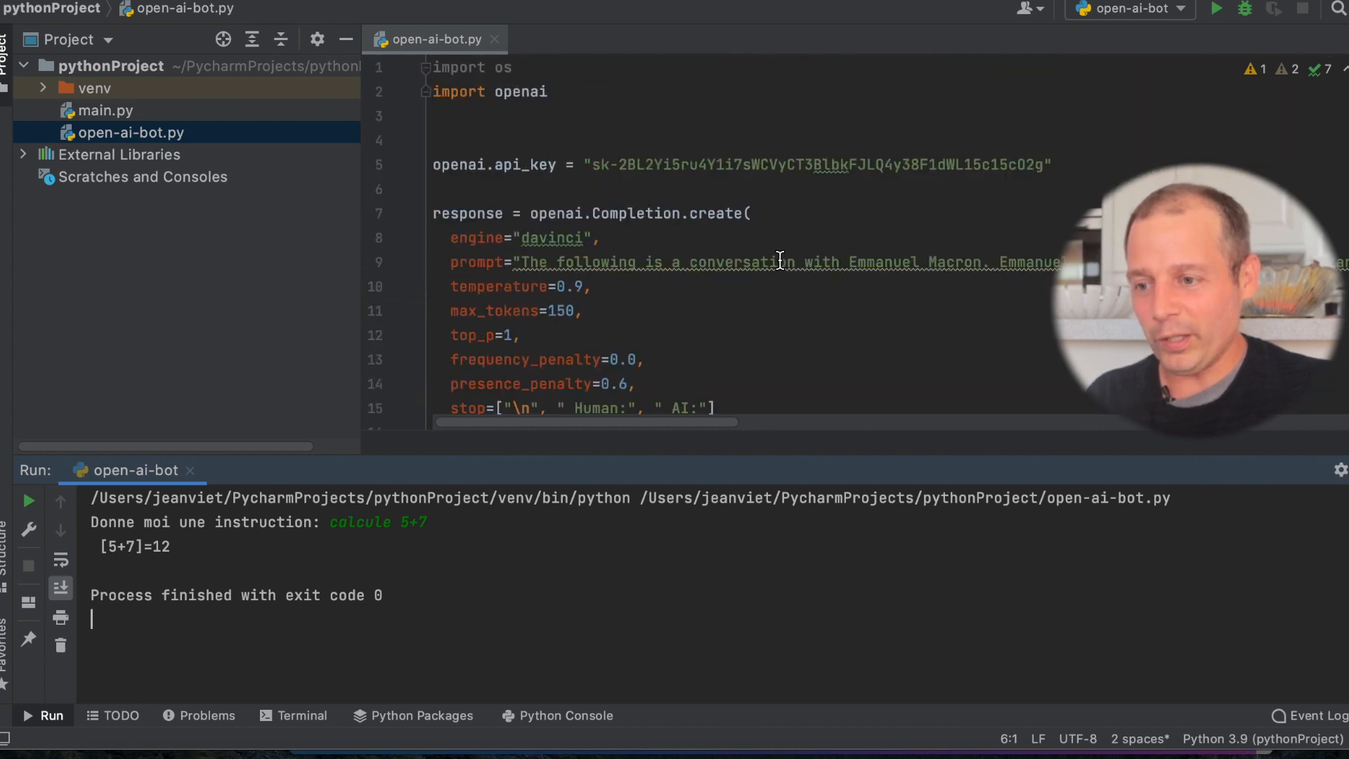
{"action": "scroll", "coordinate": [780, 260], "scroll_direction": "down", "scroll_amount": 5}
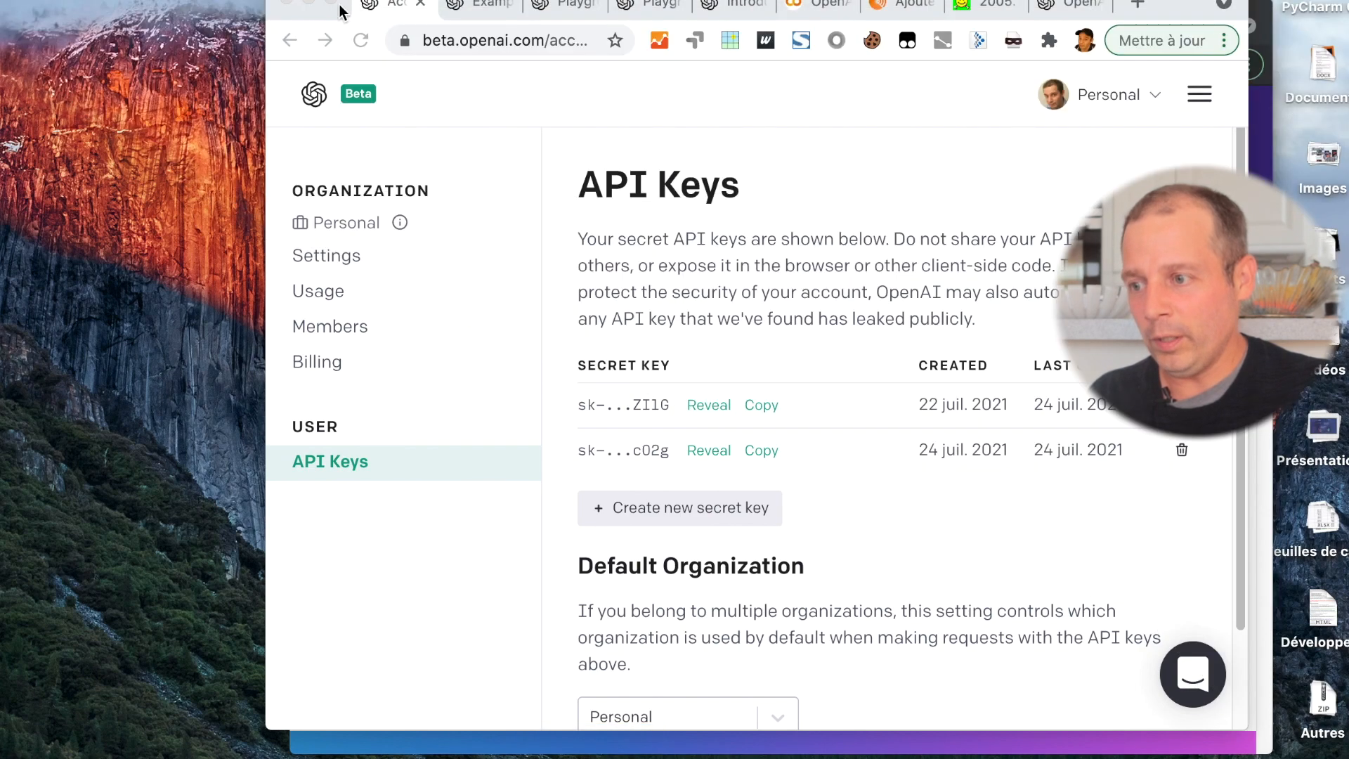
Switch back to the Playground in the browser, clear the generated YouTubeur book review and generate a new one from the keywords.
{"action": "left_click", "coordinate": [332, 3]}
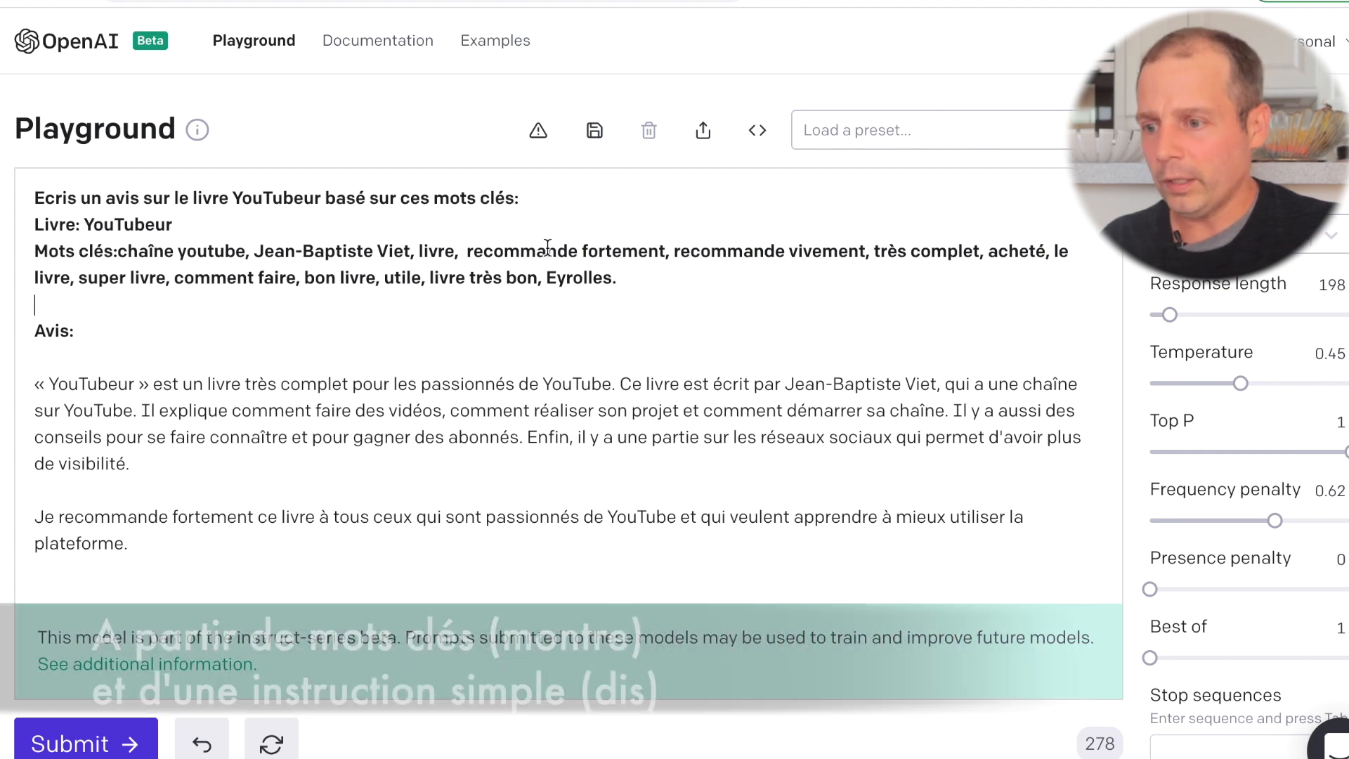
{"action": "left_click", "coordinate": [603, 280]}
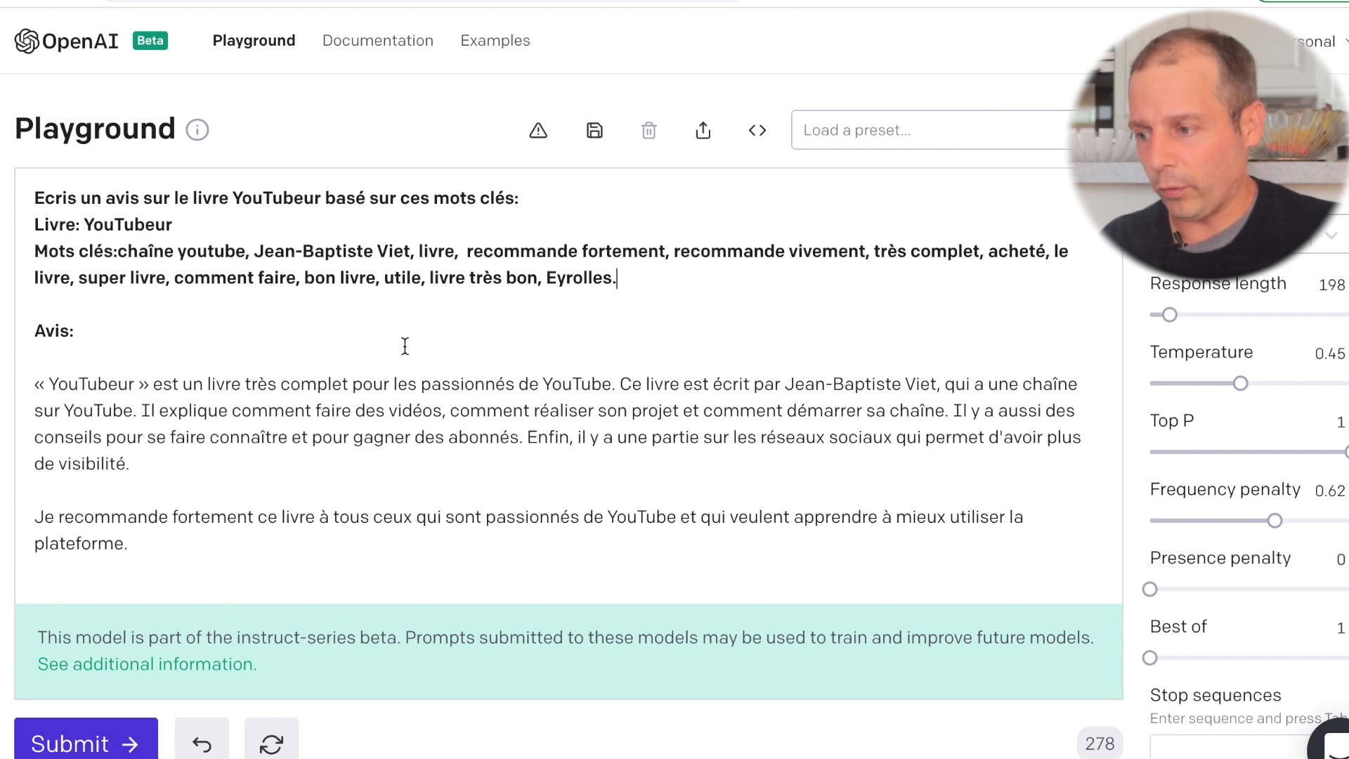
{"action": "key", "text": "ctrl+z"}
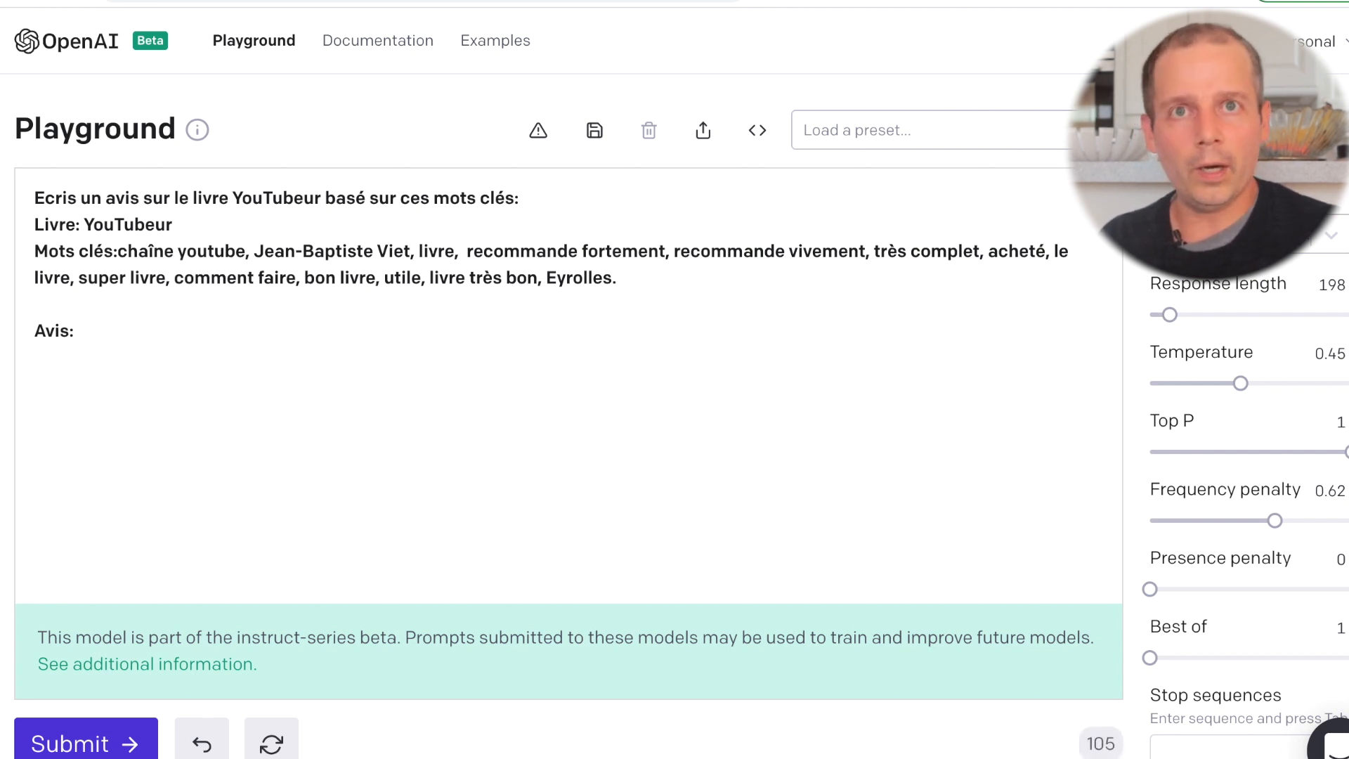
{"action": "left_click", "coordinate": [83, 742]}
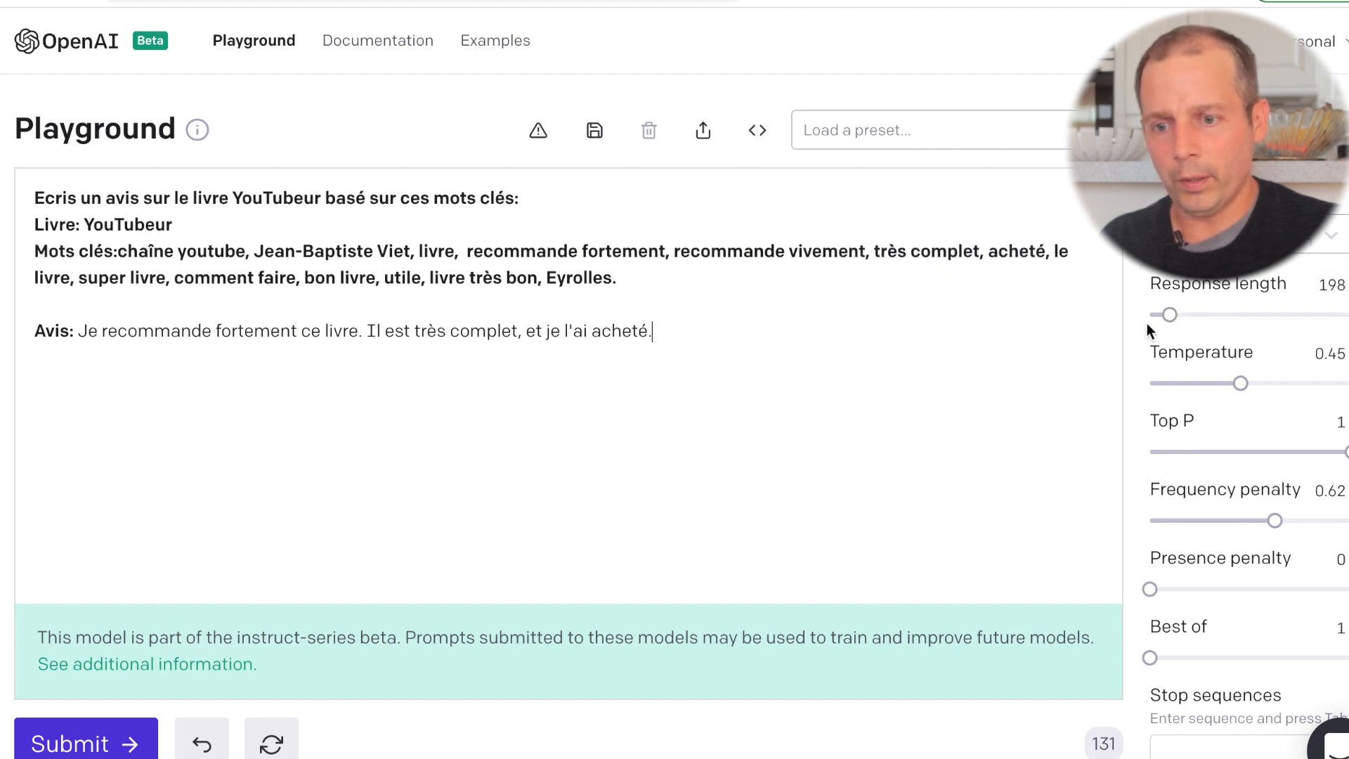
Raise the response length to 411, delete the short review after "Avis:" and generate another one.
{"action": "left_click_drag", "start_coordinate": [1169, 315], "coordinate": [1190, 314]}
{"action": "left_click_drag", "start_coordinate": [681, 326], "coordinate": [99, 328]}
{"action": "key", "text": "BackSpace"}
{"action": "key", "text": "ctrl+Return"}
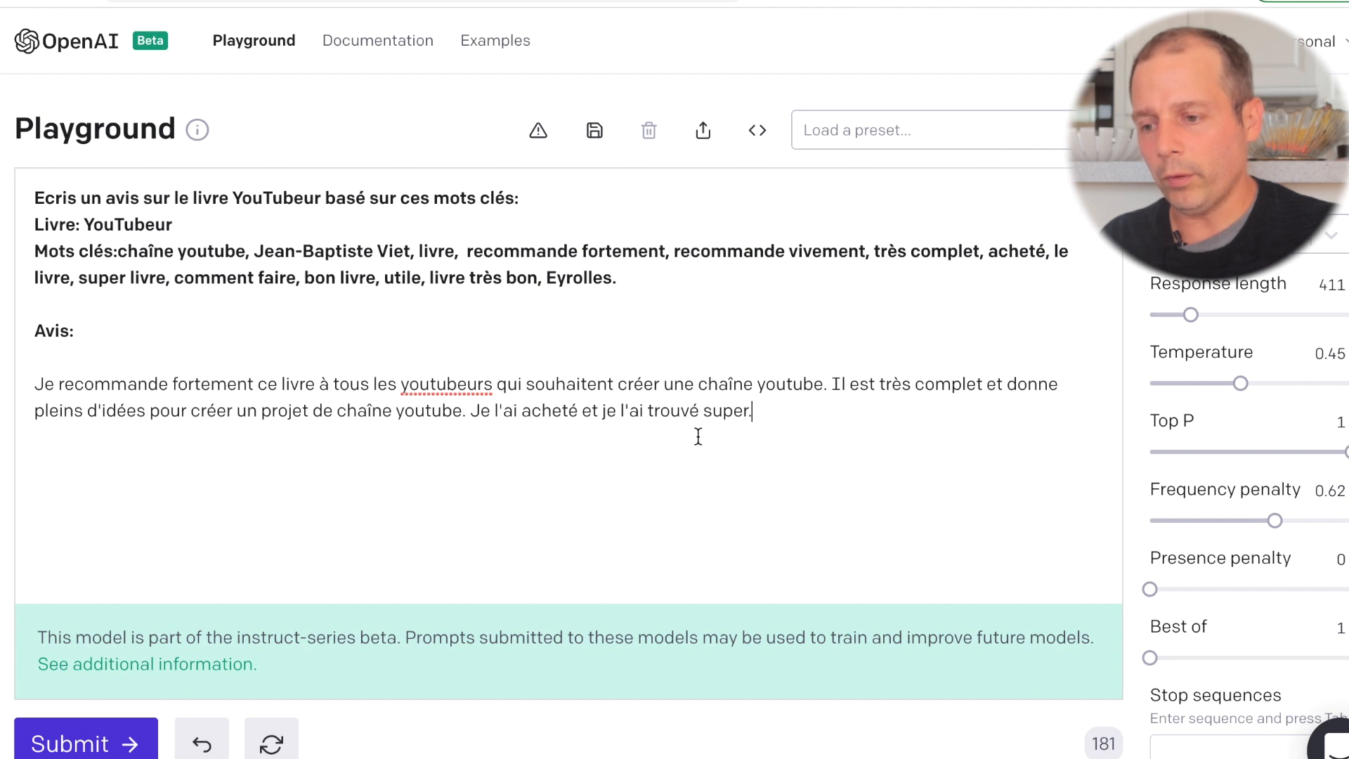
Replace the generated review with another version from the same keywords, and delete that new text below "Avis:".
{"action": "left_click_drag", "start_coordinate": [767, 413], "coordinate": [27, 386]}
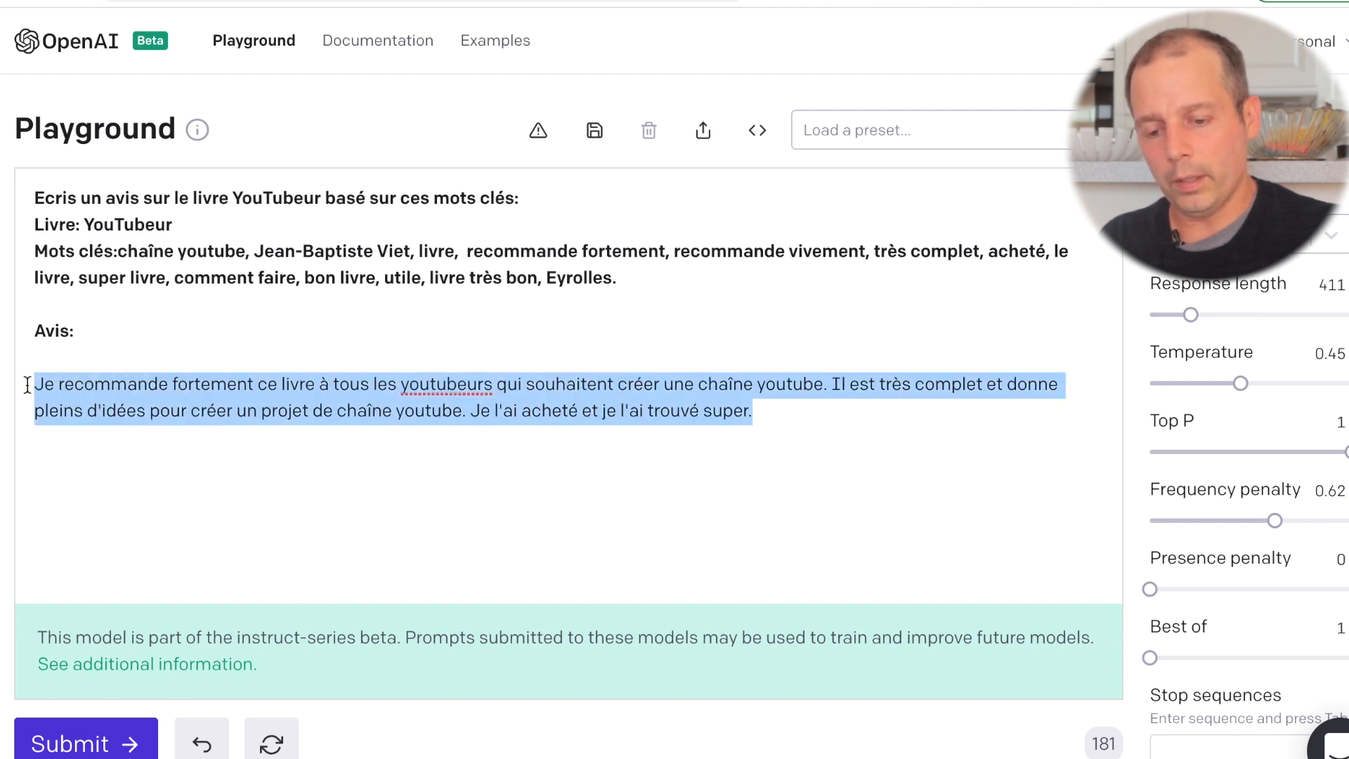
{"action": "key", "text": "BackSpace"}
{"action": "key", "text": "BackSpace"}
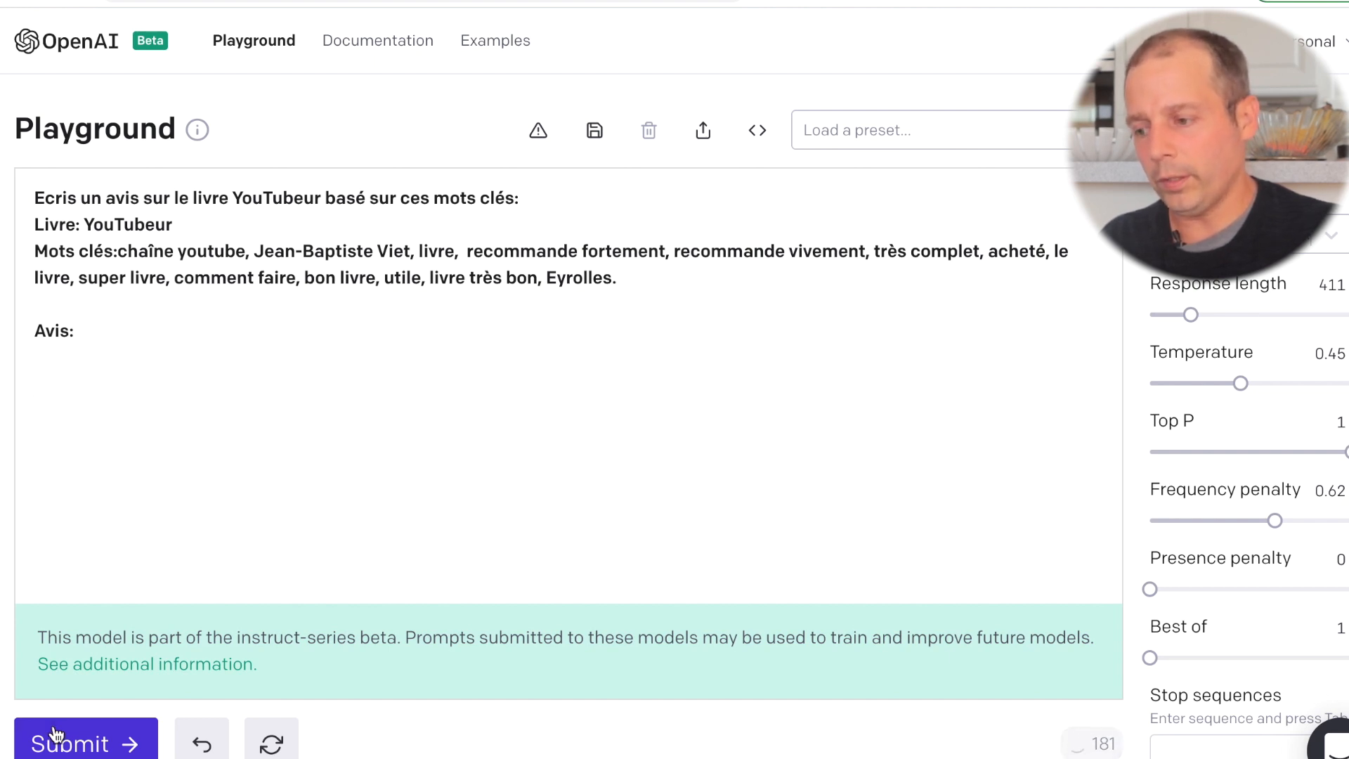
{"action": "left_click", "coordinate": [63, 746]}
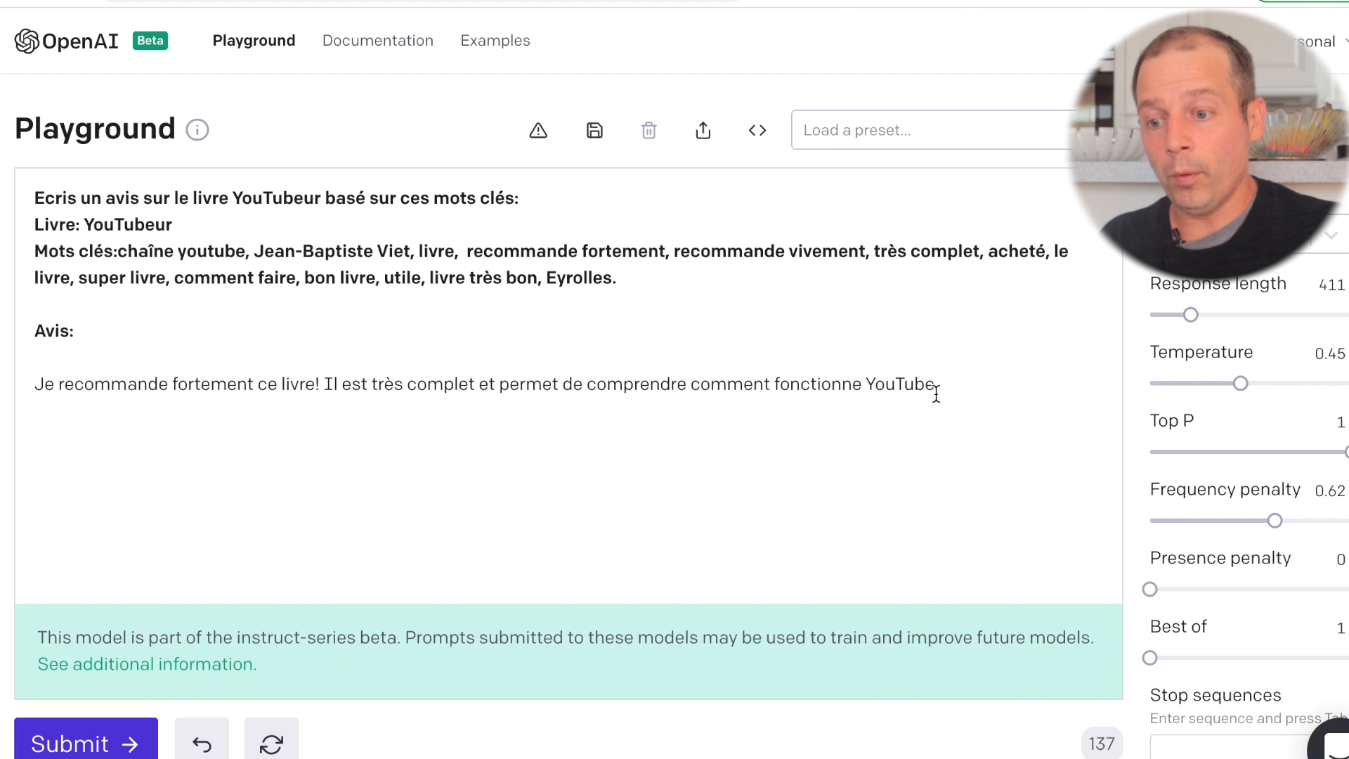
{"action": "left_click_drag", "start_coordinate": [936, 394], "coordinate": [2, 352]}
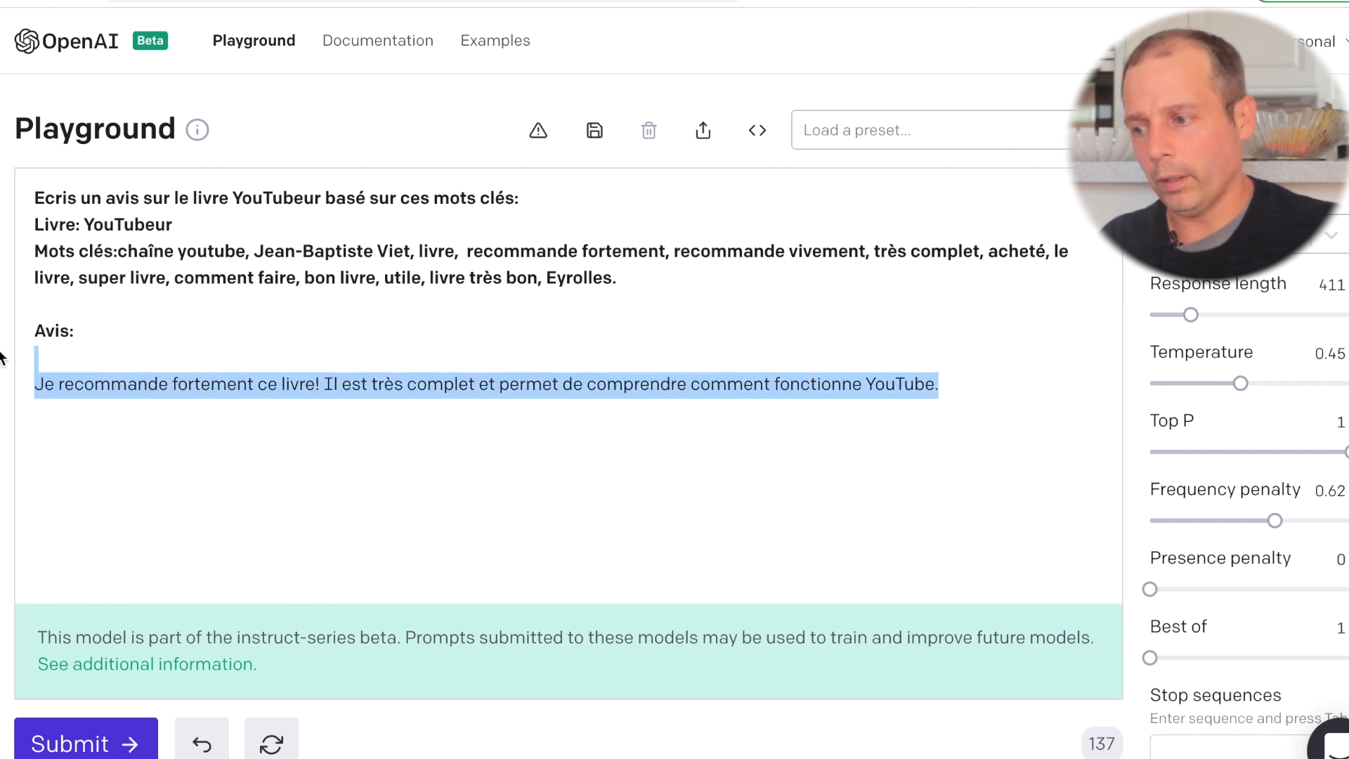
{"action": "key", "text": "BackSpace"}
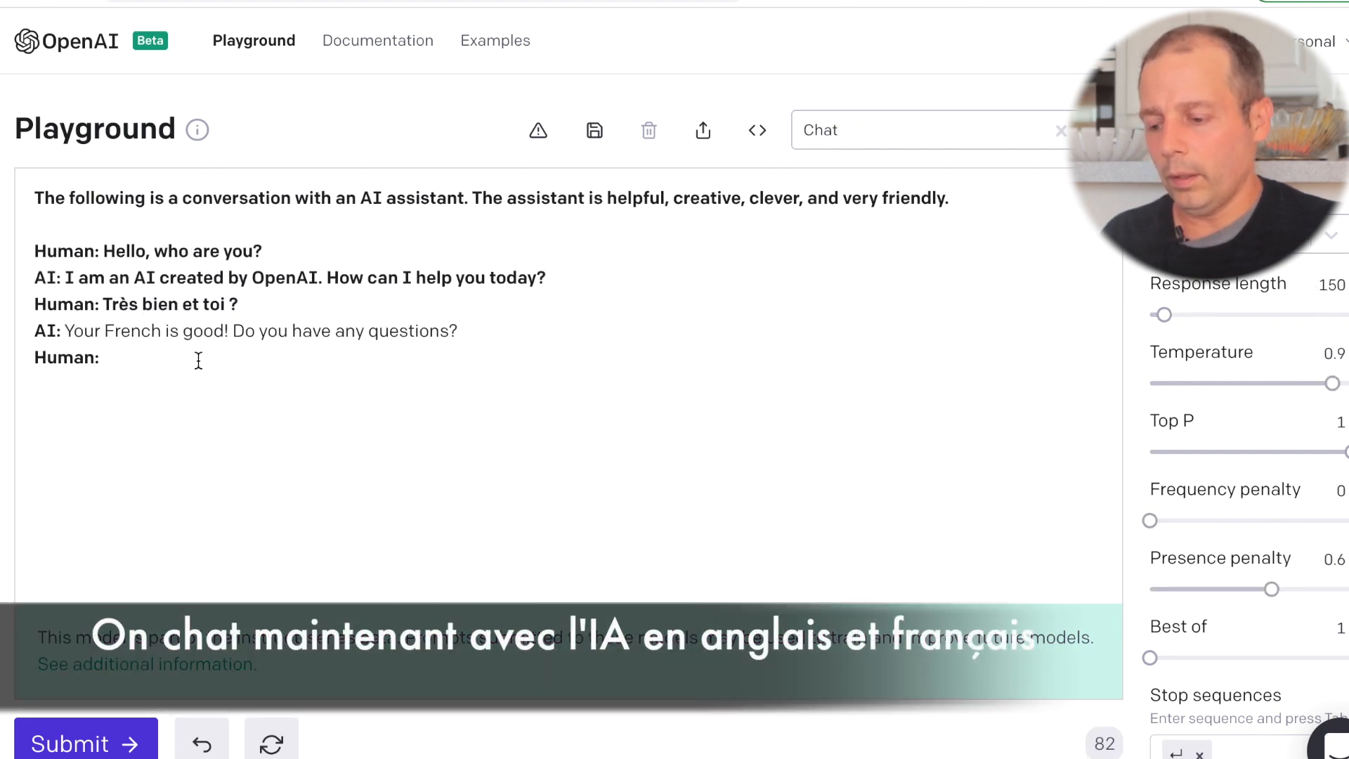
Continue the chat by asking the AI "Can we speak in French ?" and "Comment t'appelles-tu ?".
{"action": "type", "text": "Can we speak in F"}
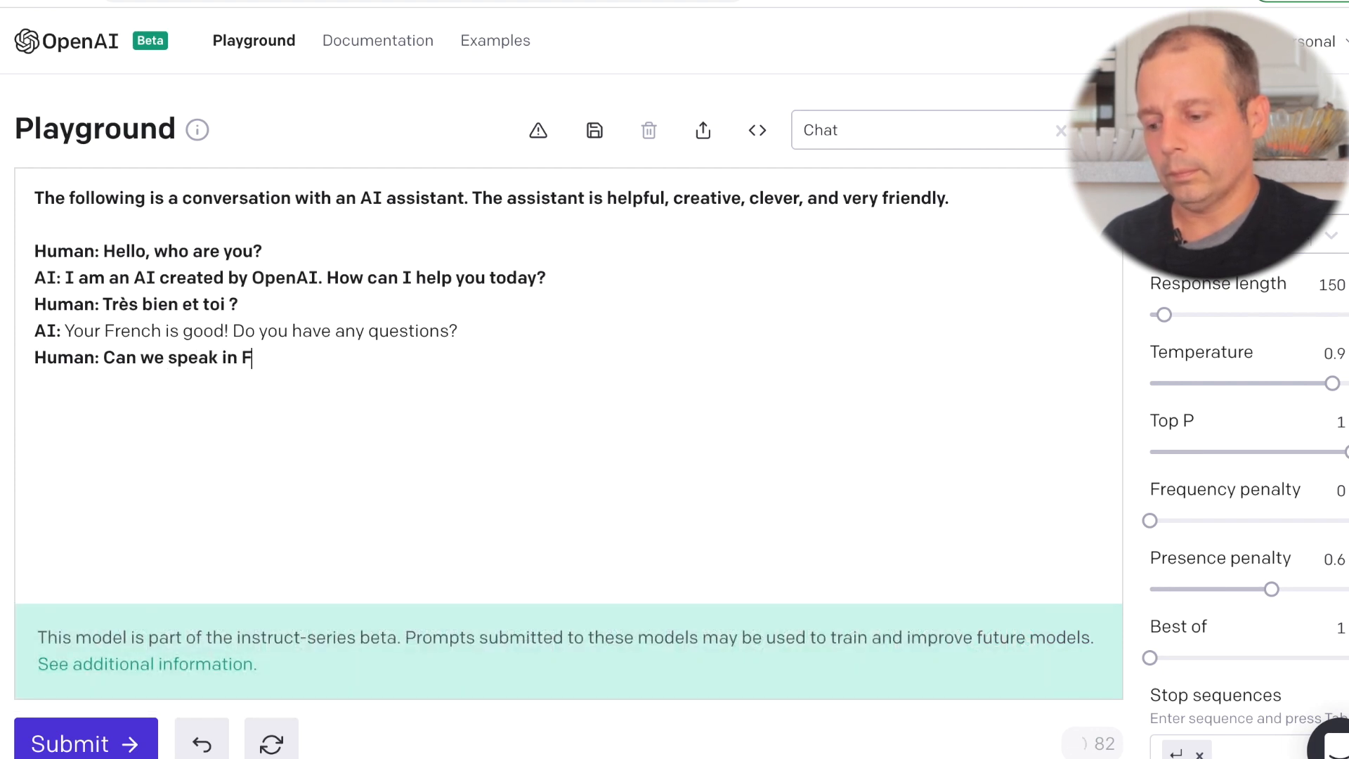
{"action": "type", "text": "rench ?"}
{"action": "key", "text": "ctrl+Return"}
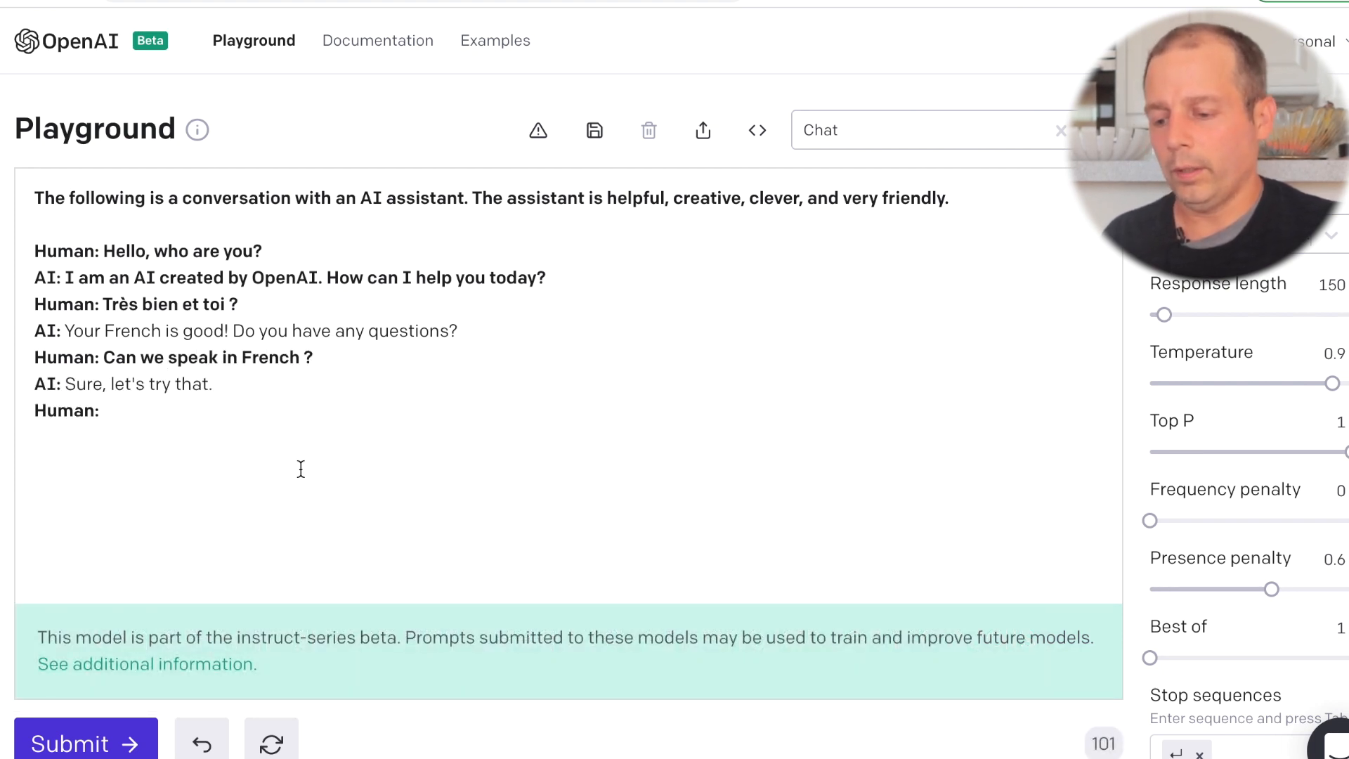
{"action": "type", "text": "Comme"}
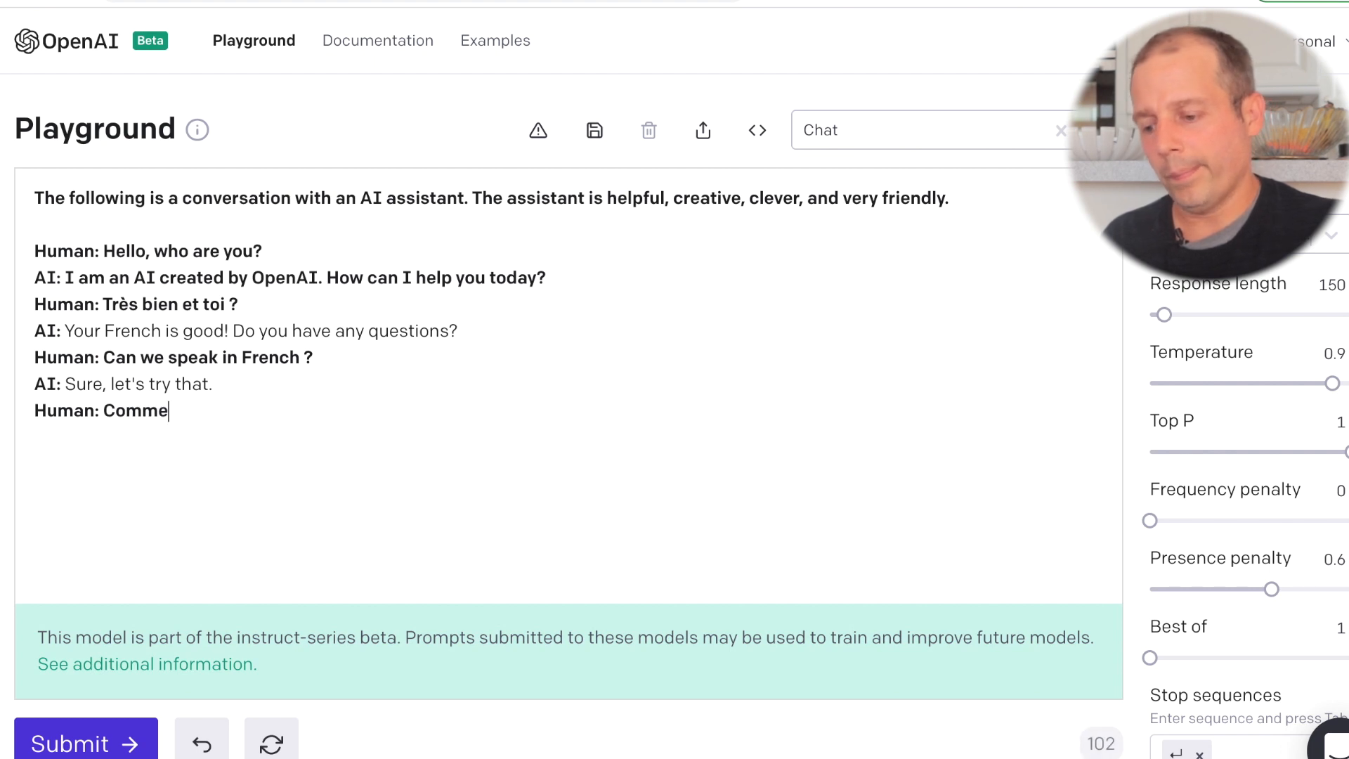
{"action": "type", "text": "nt t'appelles-tu ?"}
{"action": "key", "text": "ctrl+Return"}
Ask the AI "Combien y a-t-il de calories dans une glace vanille ?" and reply "oui" to its question.
{"action": "type", "text": "Co"}
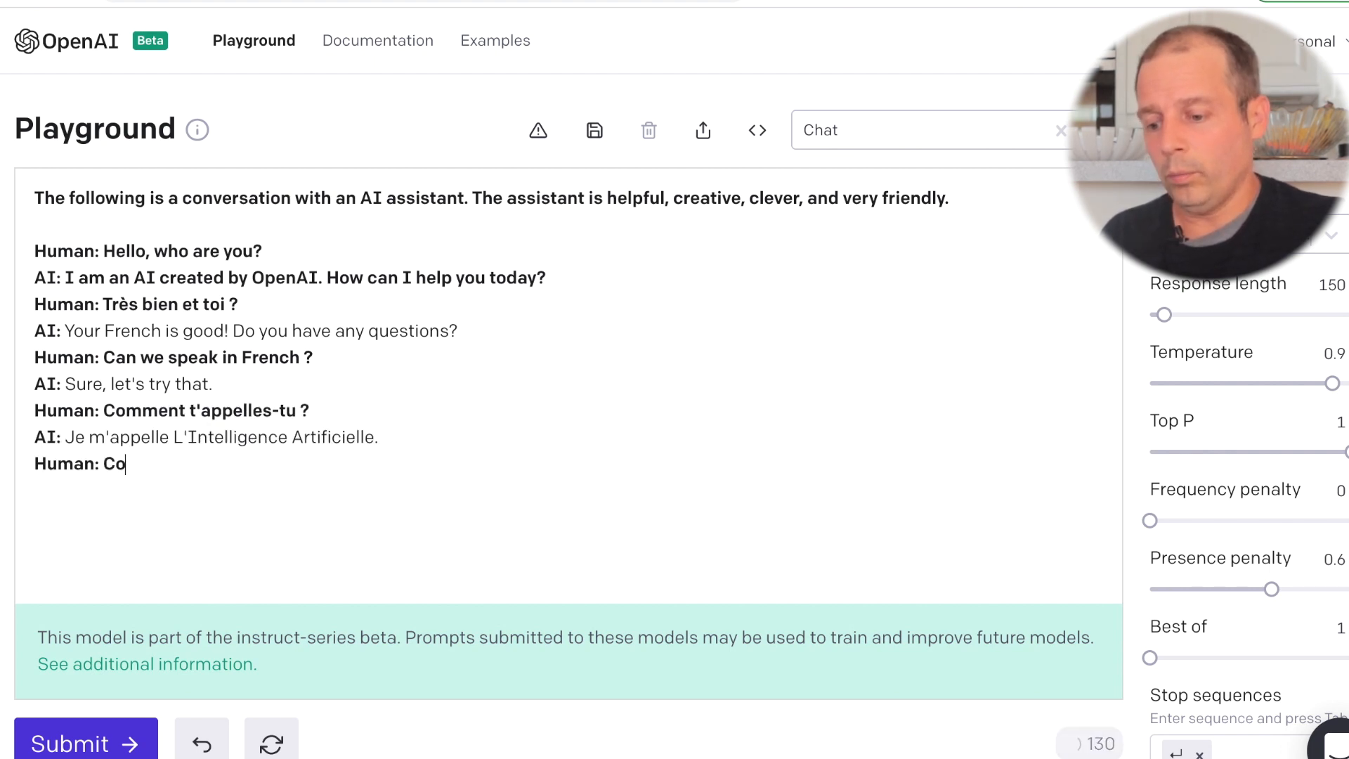
{"action": "type", "text": "mbien"}
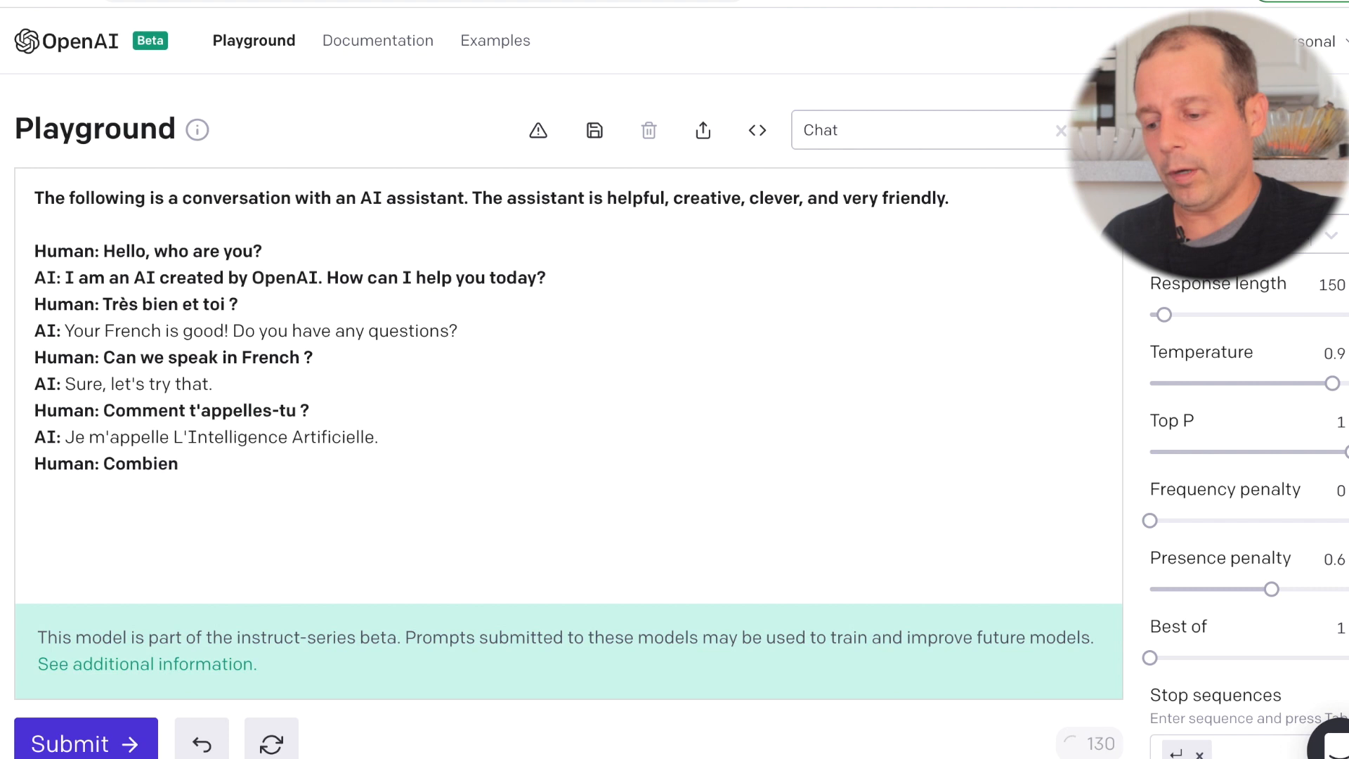
{"action": "type", "text": " y a-t-il de calories dans une glace vanille "}
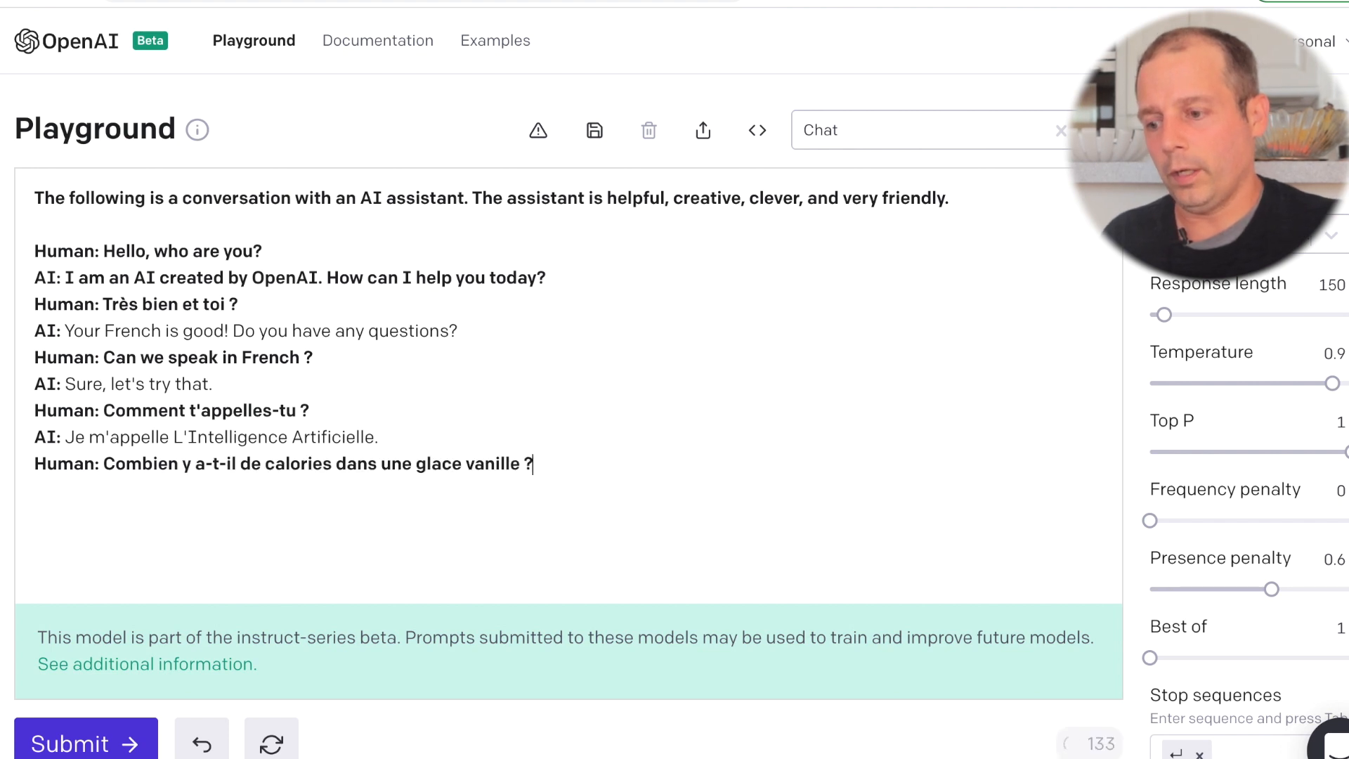
{"action": "type", "text": "?"}
{"action": "left_click", "coordinate": [85, 744]}
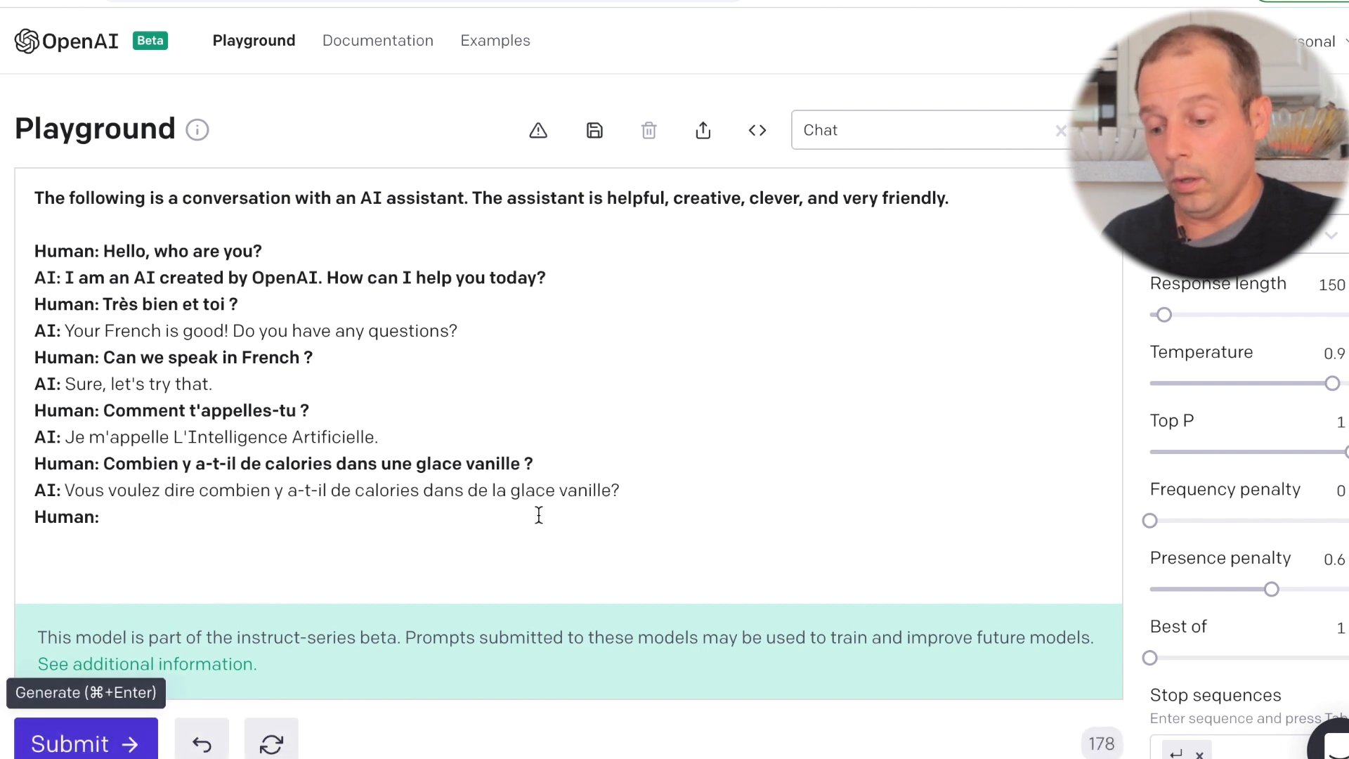
{"action": "type", "text": "oui"}
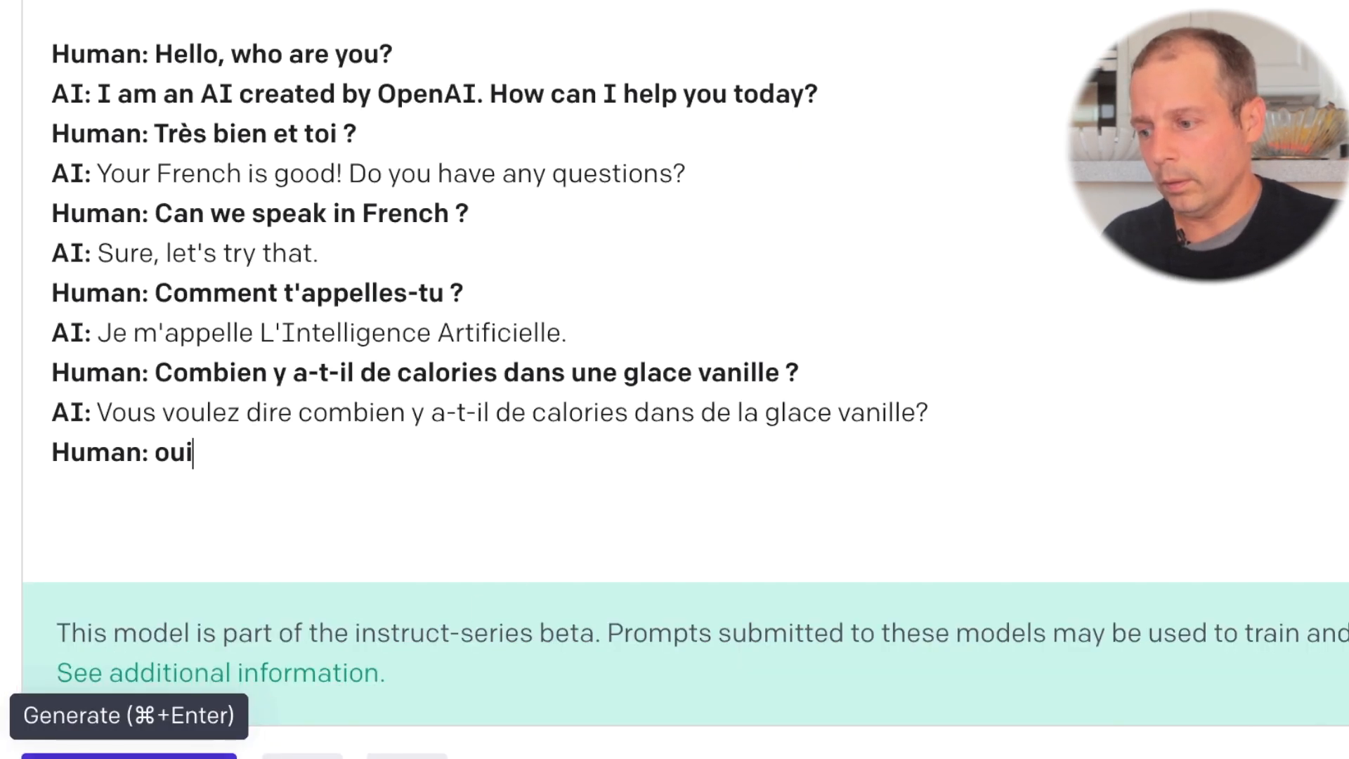
{"action": "left_click", "coordinate": [127, 756]}
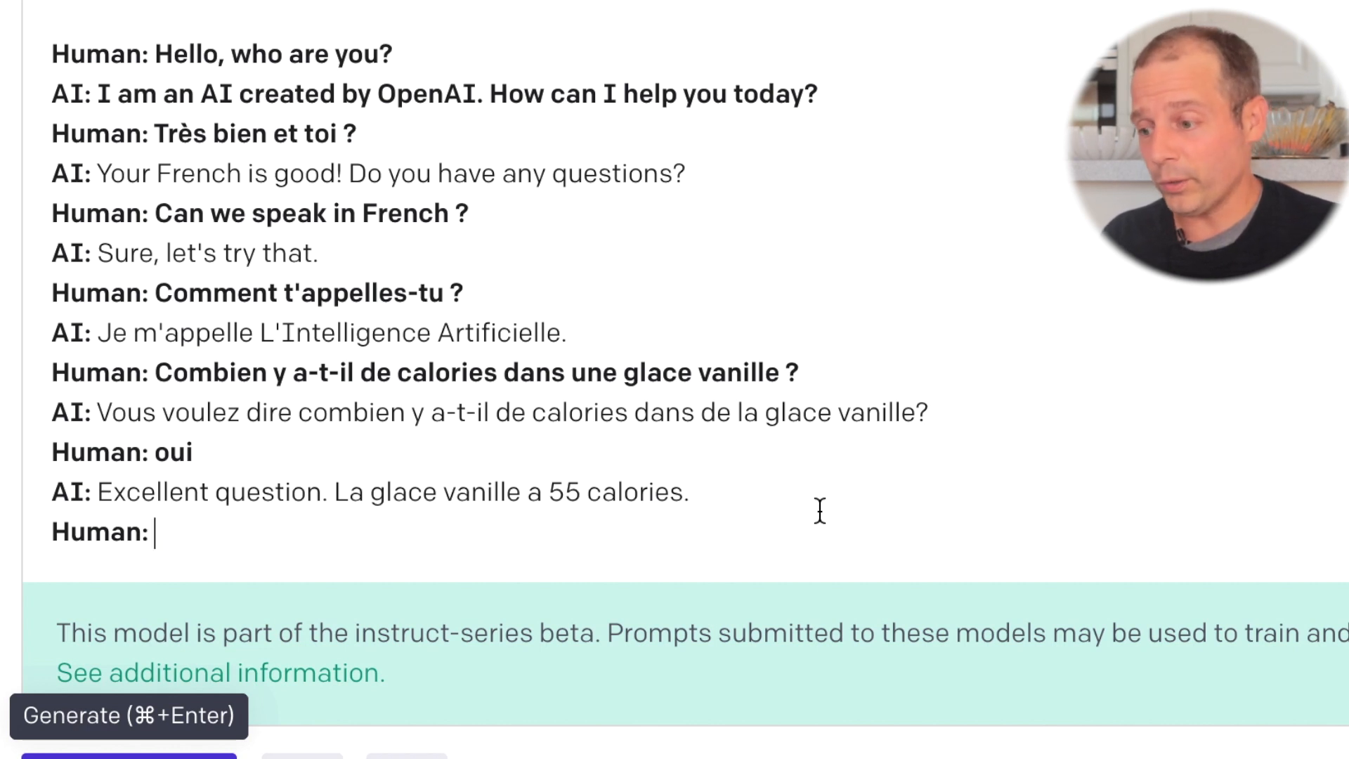
Send the chat message "5+7", followed by the full question "Combien font 5 + 7 ?".
{"action": "left_click", "coordinate": [217, 532]}
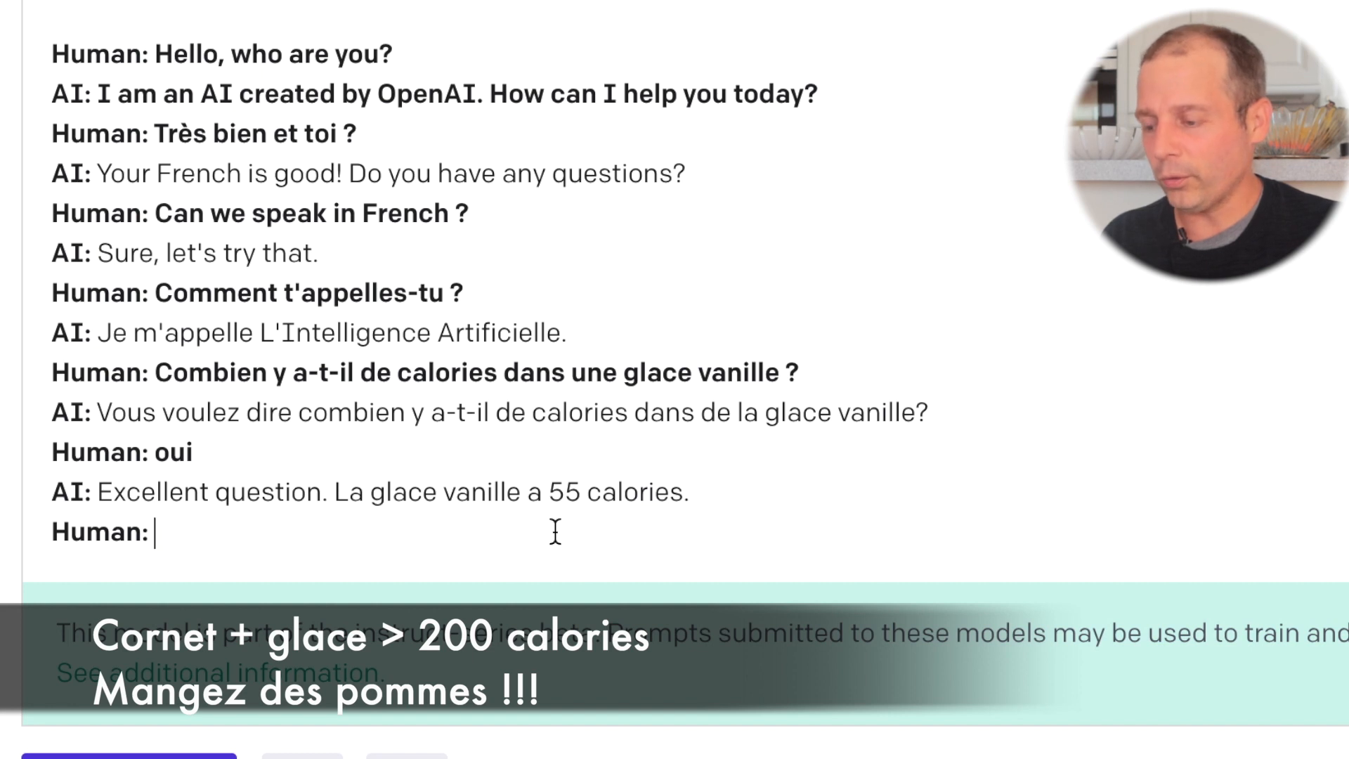
{"action": "type", "text": "5+7"}
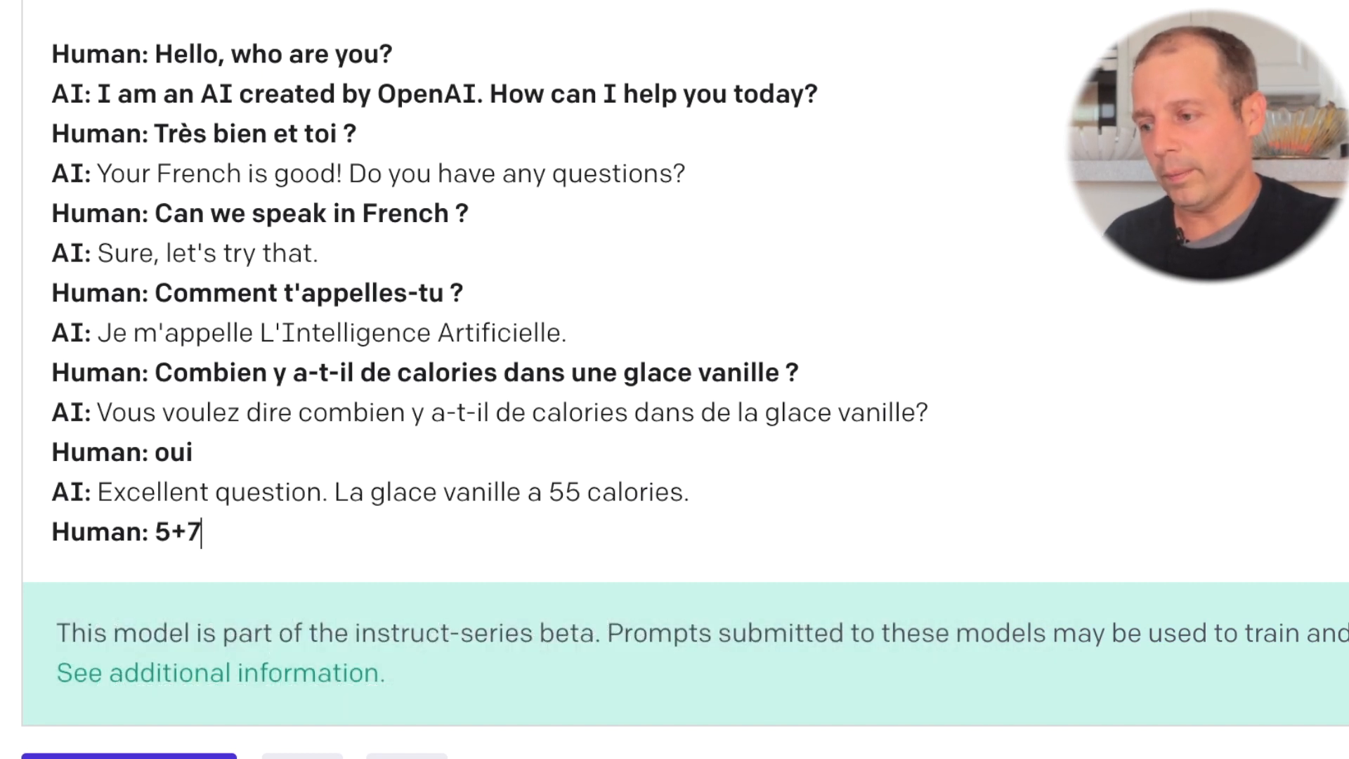
{"action": "key", "text": "ctrl+Return"}
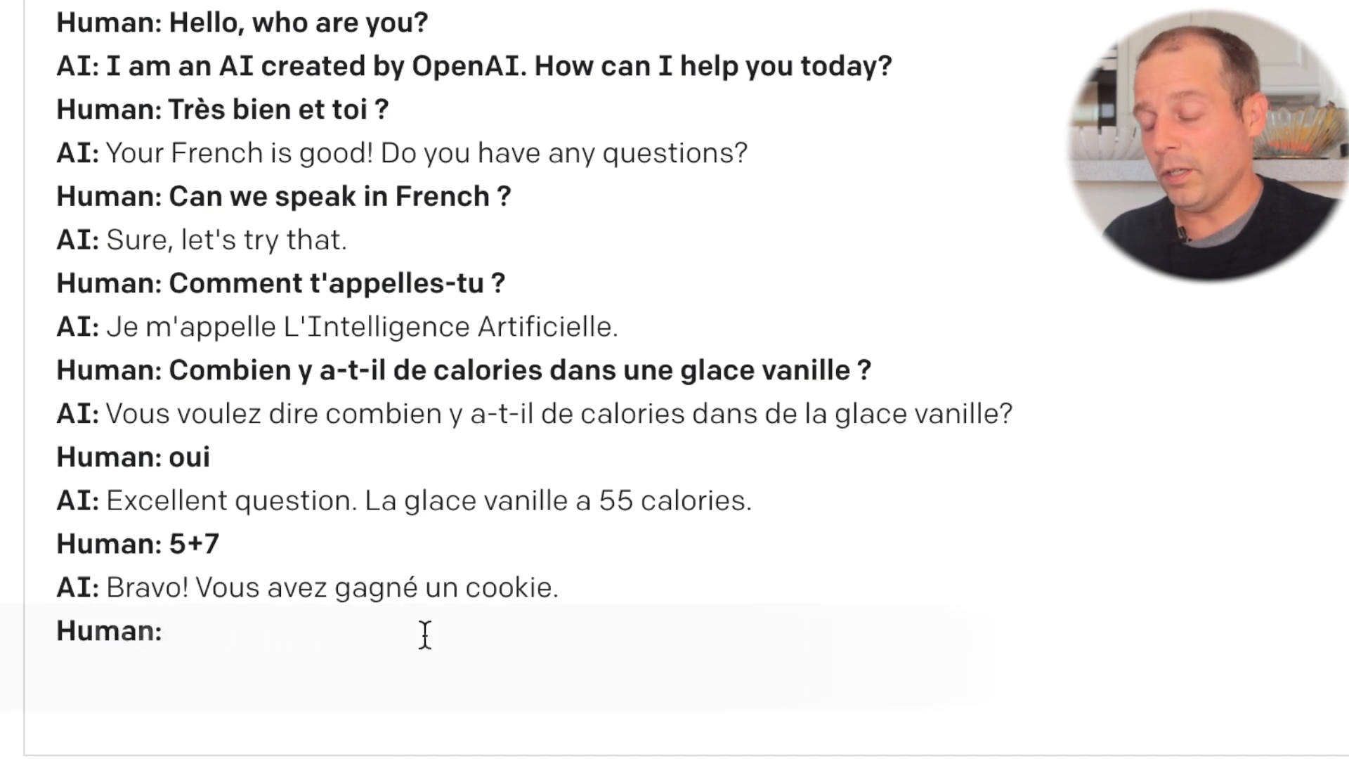
{"action": "type", "text": "Combien font"}
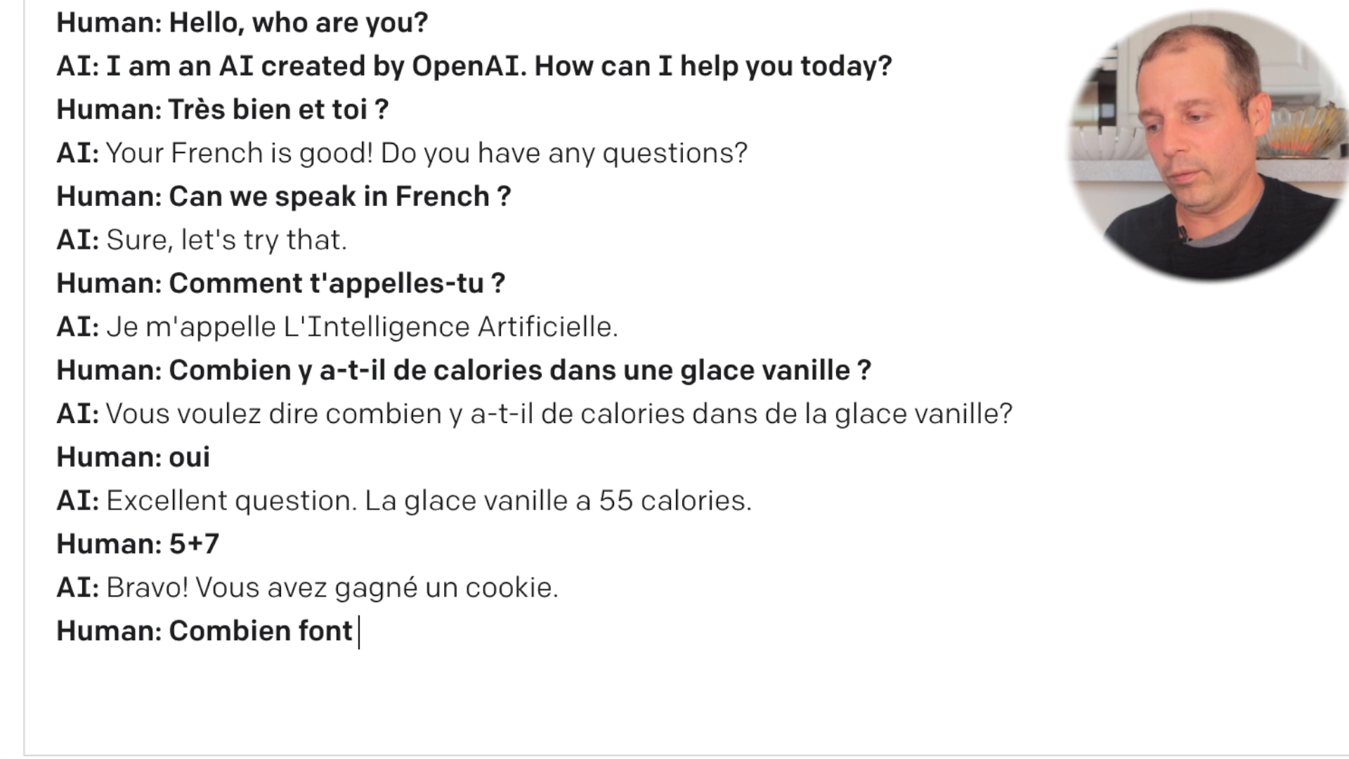
{"action": "type", "text": " 5 + 7 ?"}
{"action": "key", "text": "ctrl+Return"}
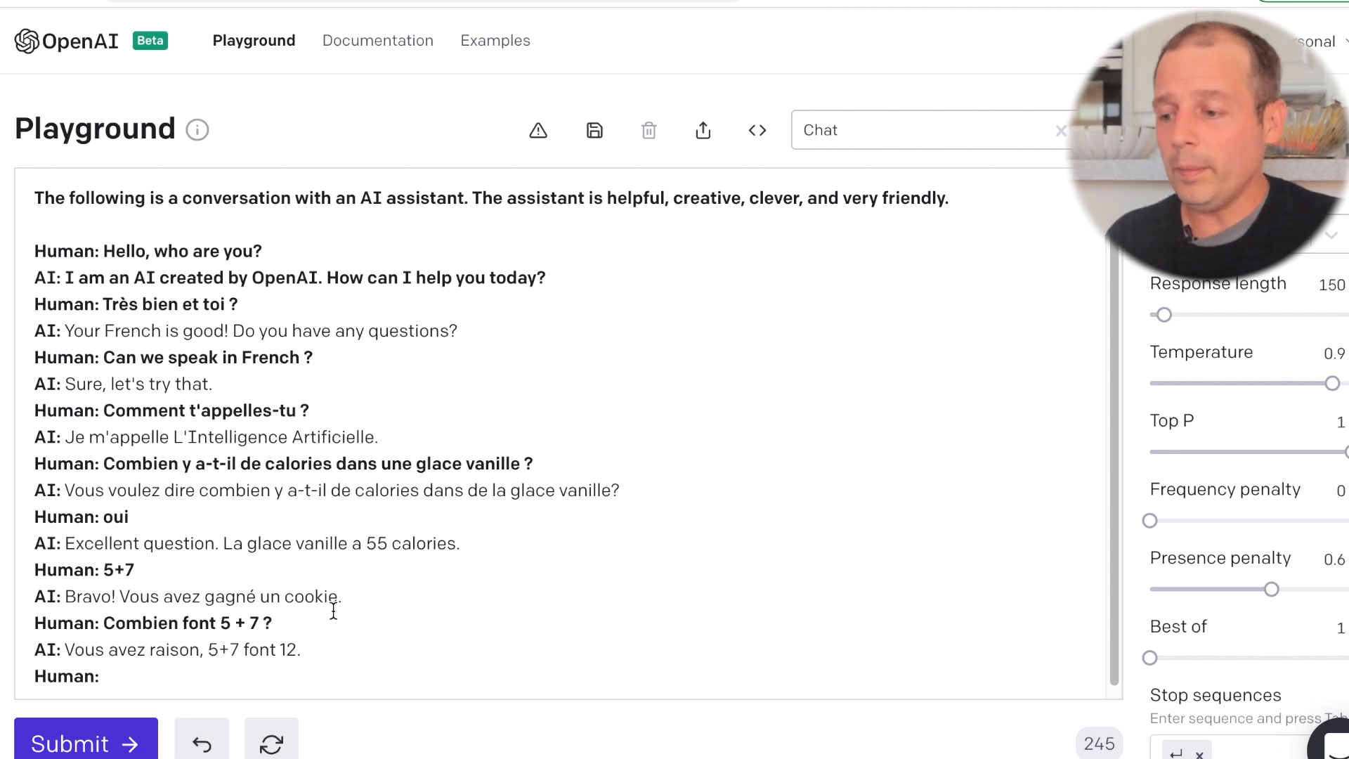
Open the Movie to Emoji example in the Playground and generate the emoji for Spider-Man.
{"action": "scroll", "coordinate": [337, 618], "scroll_direction": "down", "scroll_amount": 1}
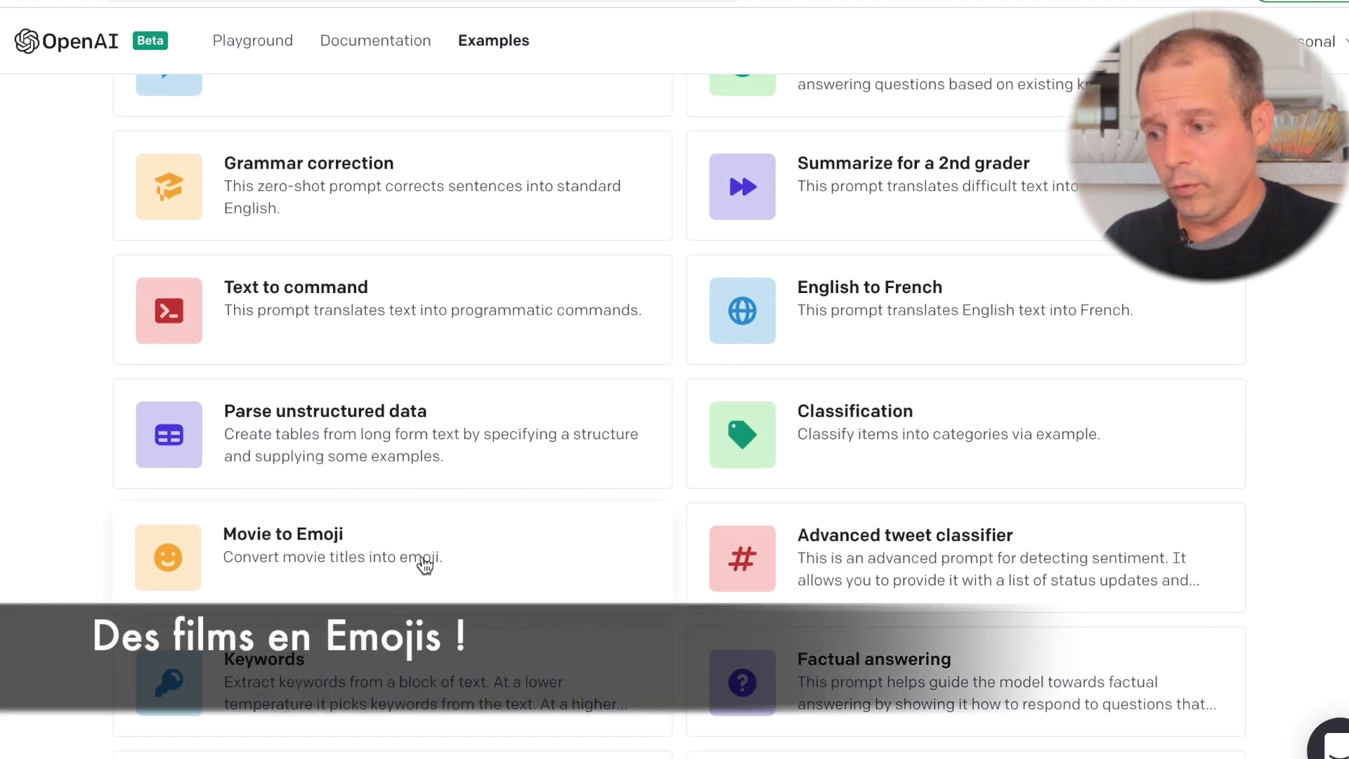
{"action": "left_click", "coordinate": [178, 559]}
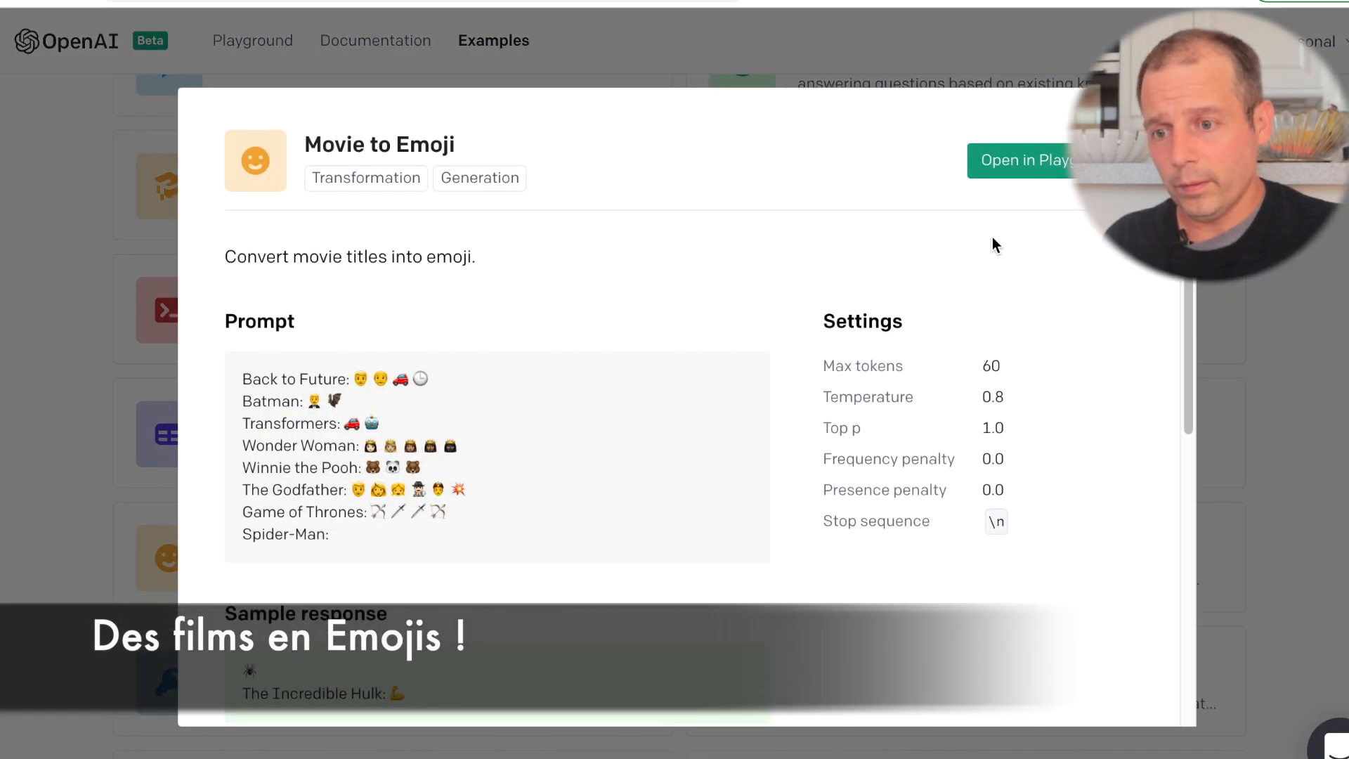
{"action": "left_click", "coordinate": [1016, 161]}
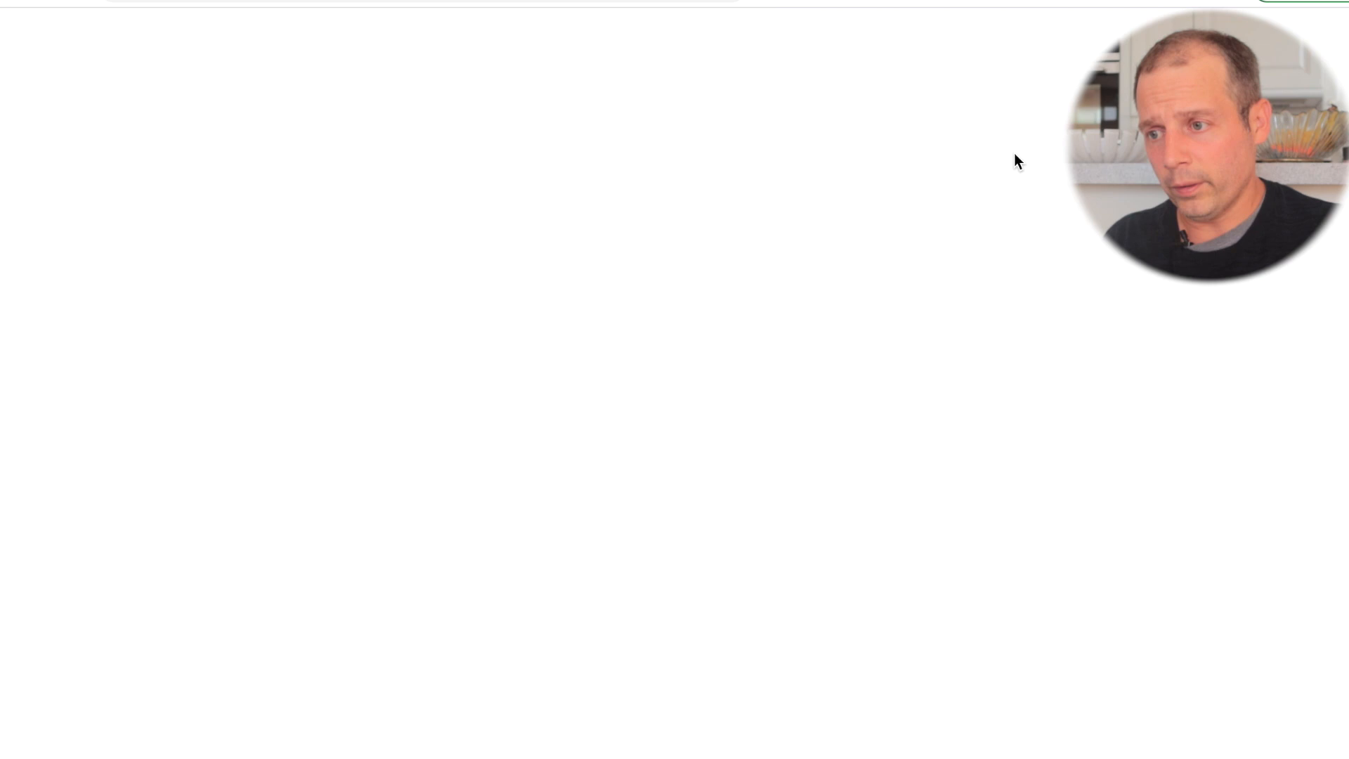
{"action": "left_click", "coordinate": [125, 743]}
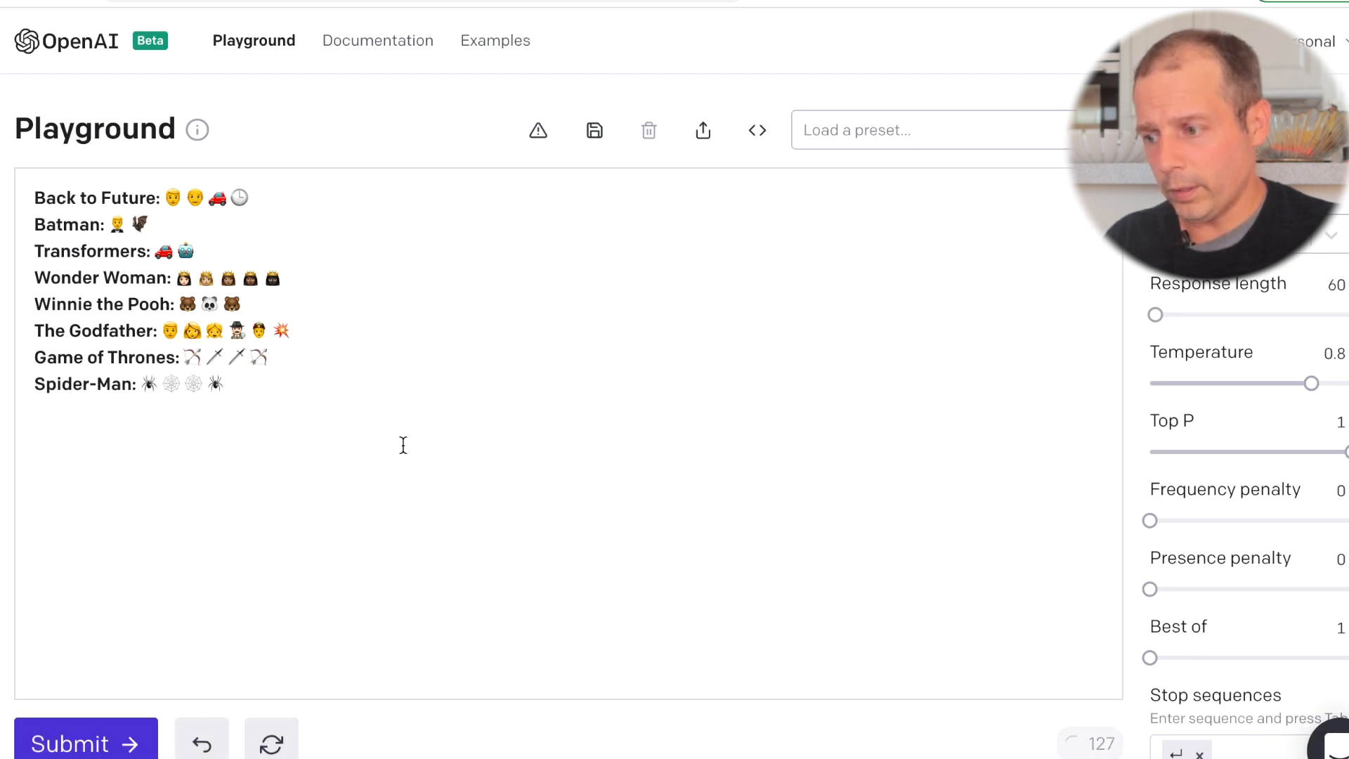
Add the titles "Star Wars:" and "Harry Potter:" on new lines of the movie list and generate emoji for each.
{"action": "key", "text": "Return"}
{"action": "type", "text": "Star Wars"}
{"action": "key", "text": "ctrl+Return"}
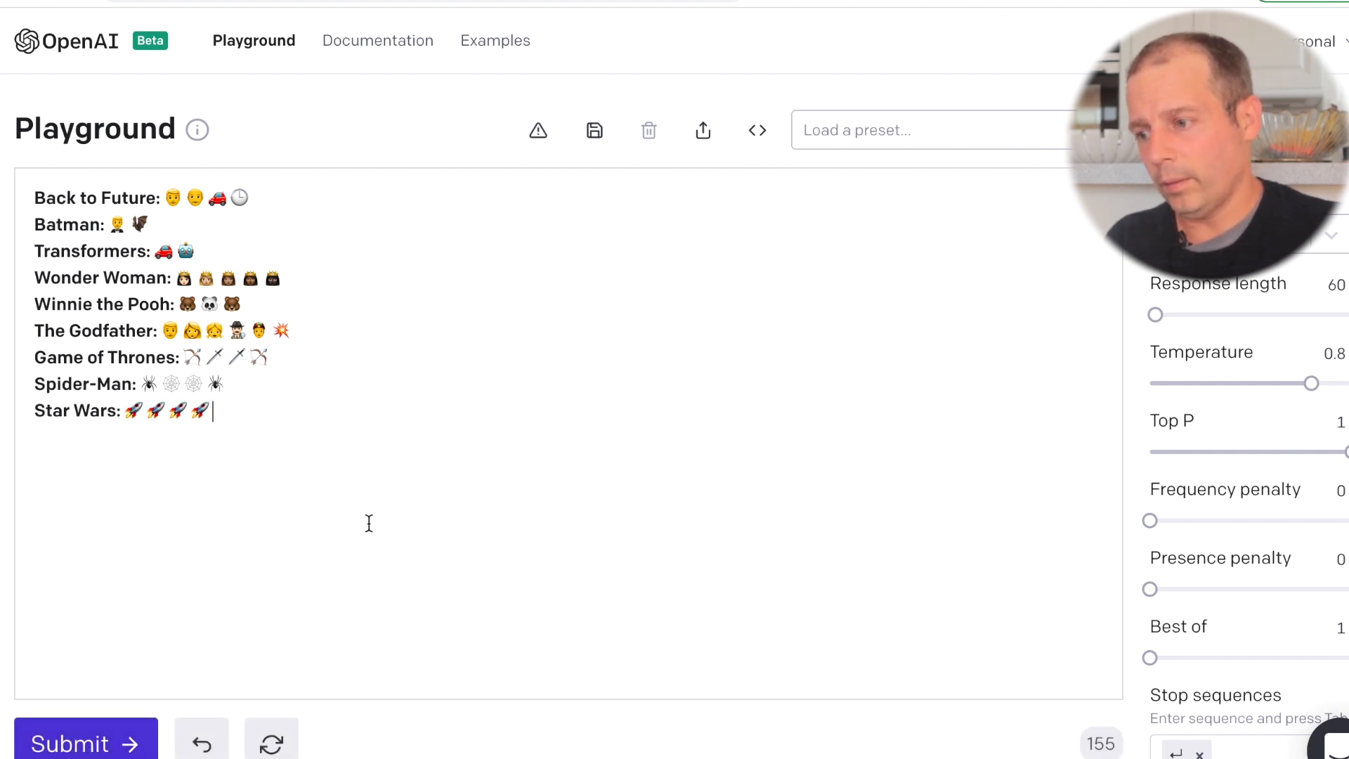
{"action": "key", "text": "Return"}
{"action": "type", "text": "Harry Potter:"}
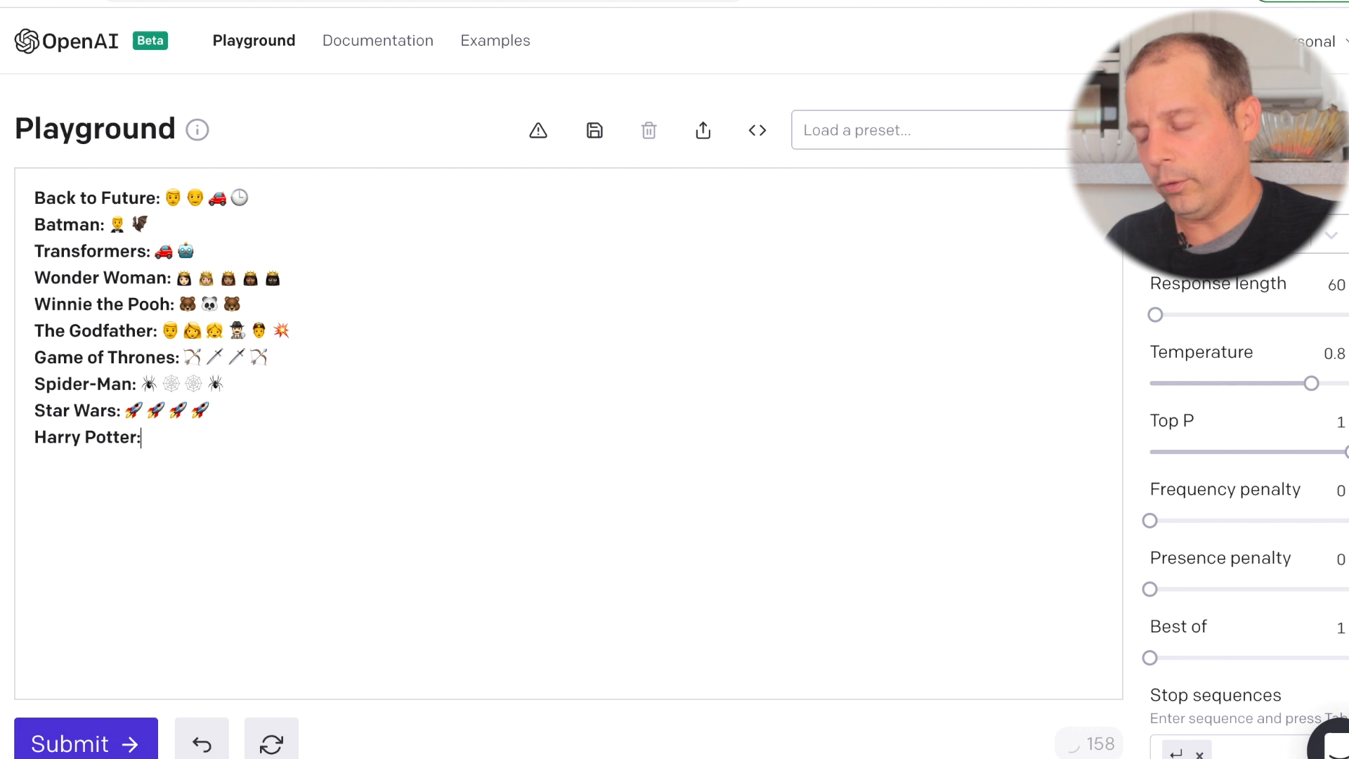
{"action": "left_click", "coordinate": [129, 737]}
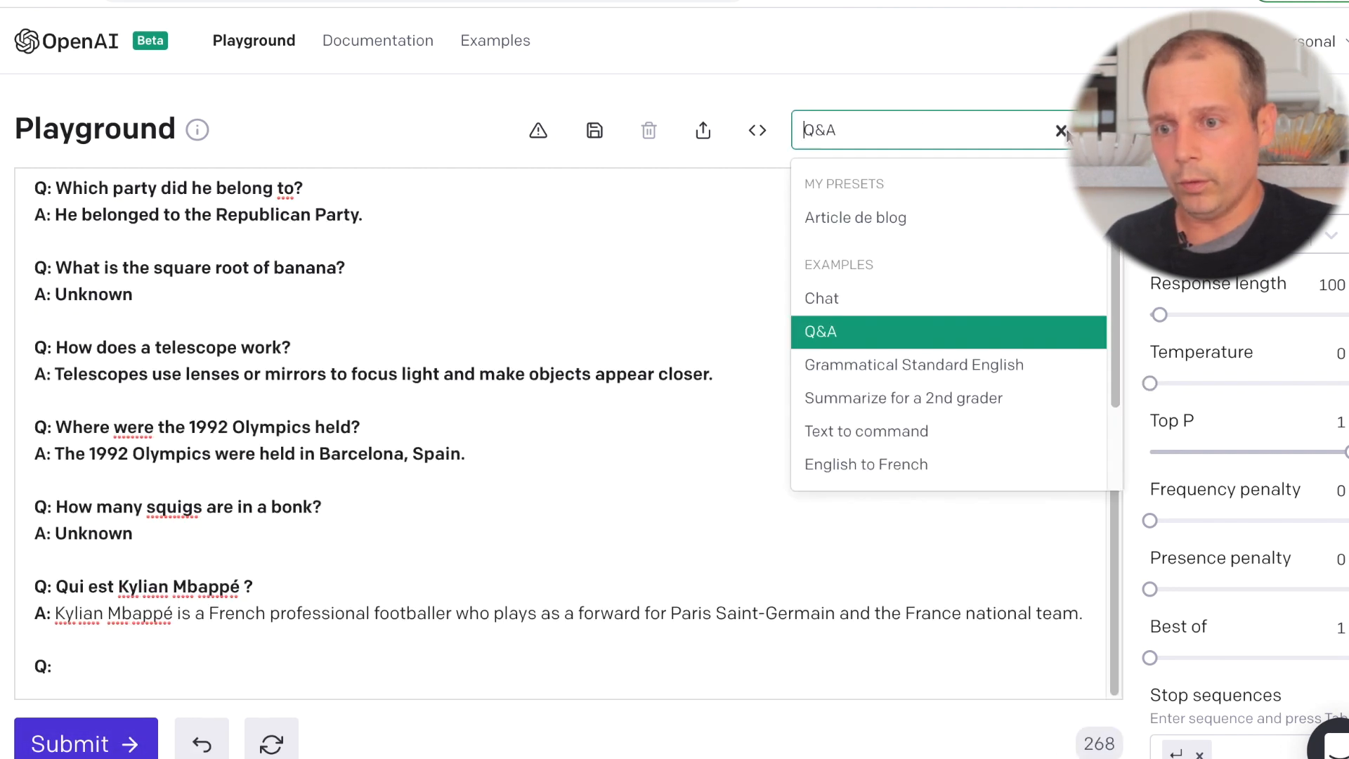
Clear the Q&A preset and generate an answer to the prompt "Qui est Kilyan Mbappé ?".
{"action": "left_click", "coordinate": [1060, 131]}
{"action": "left_click", "coordinate": [675, 198]}
{"action": "type", "text": "Qui est "}
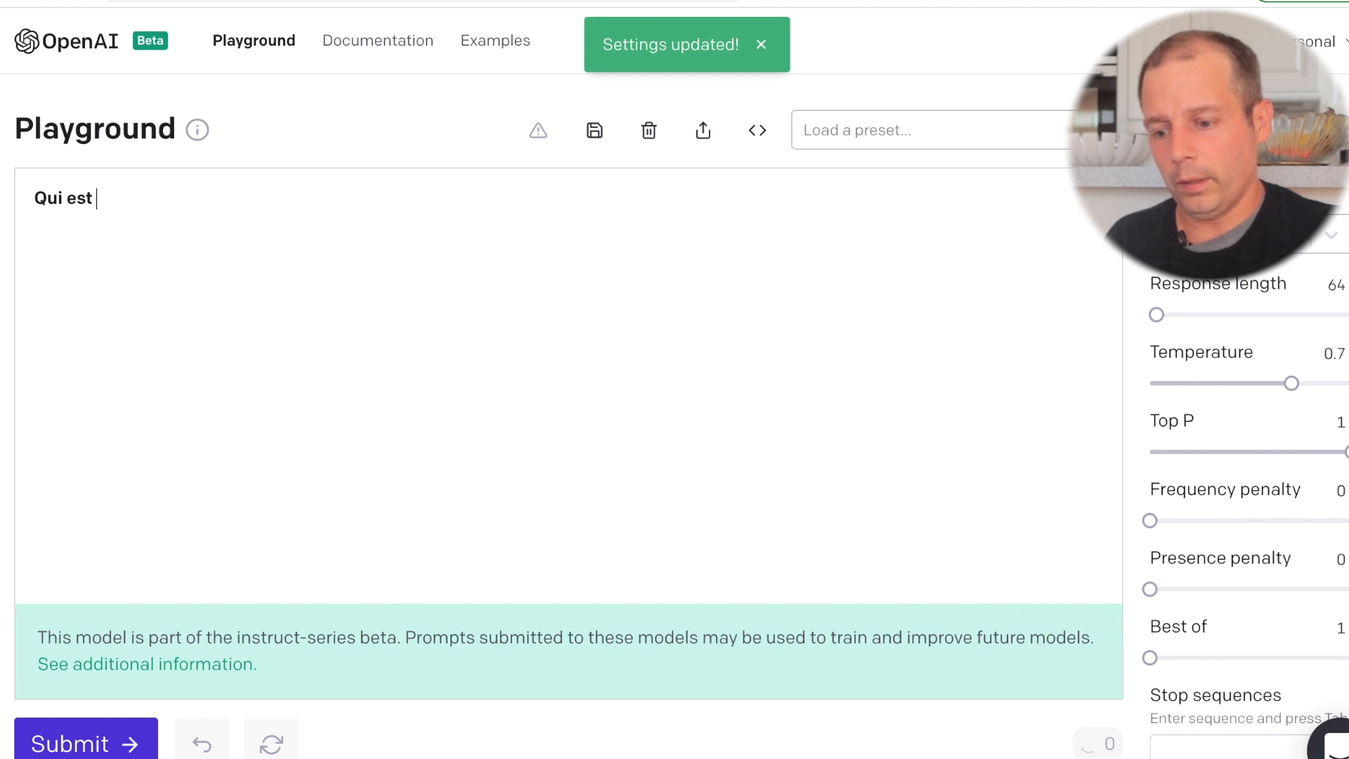
{"action": "type", "text": "Kilyan Mbappé ?"}
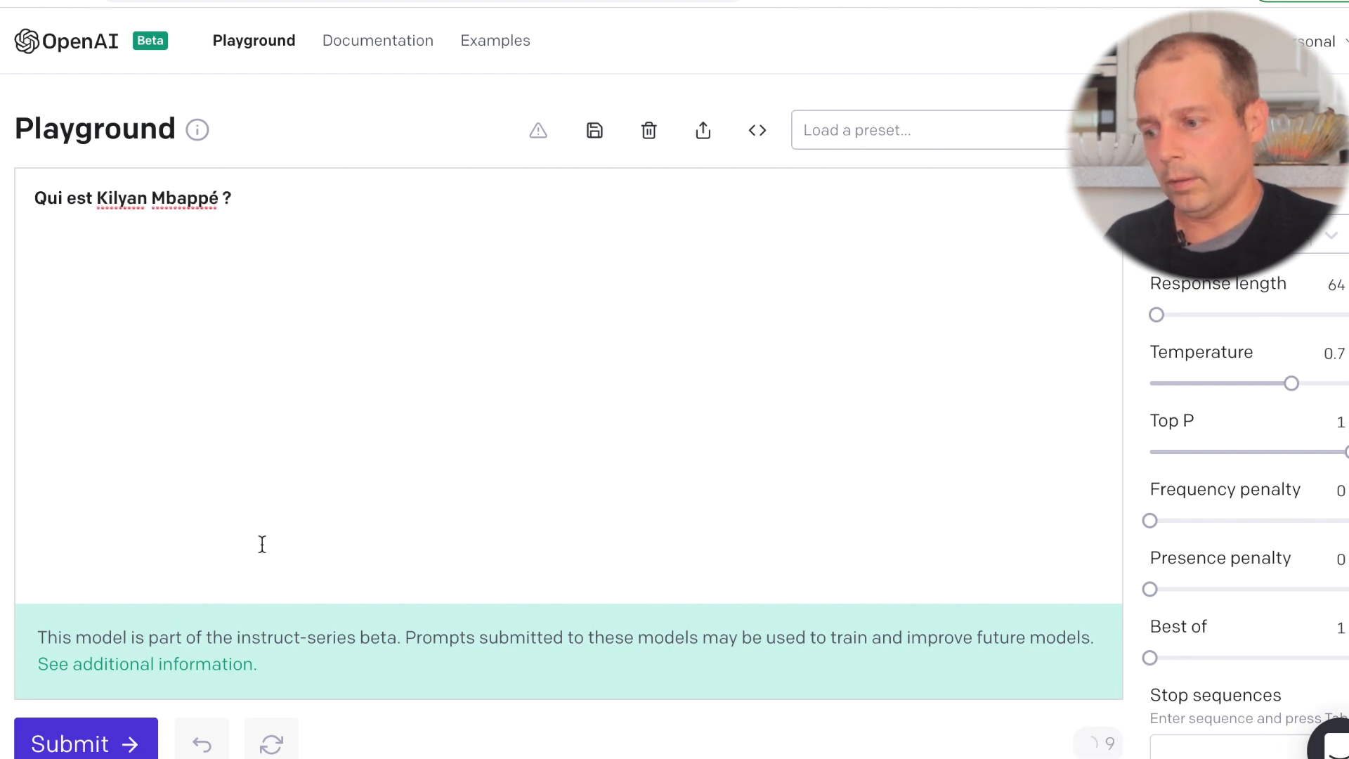
{"action": "left_click", "coordinate": [111, 734]}
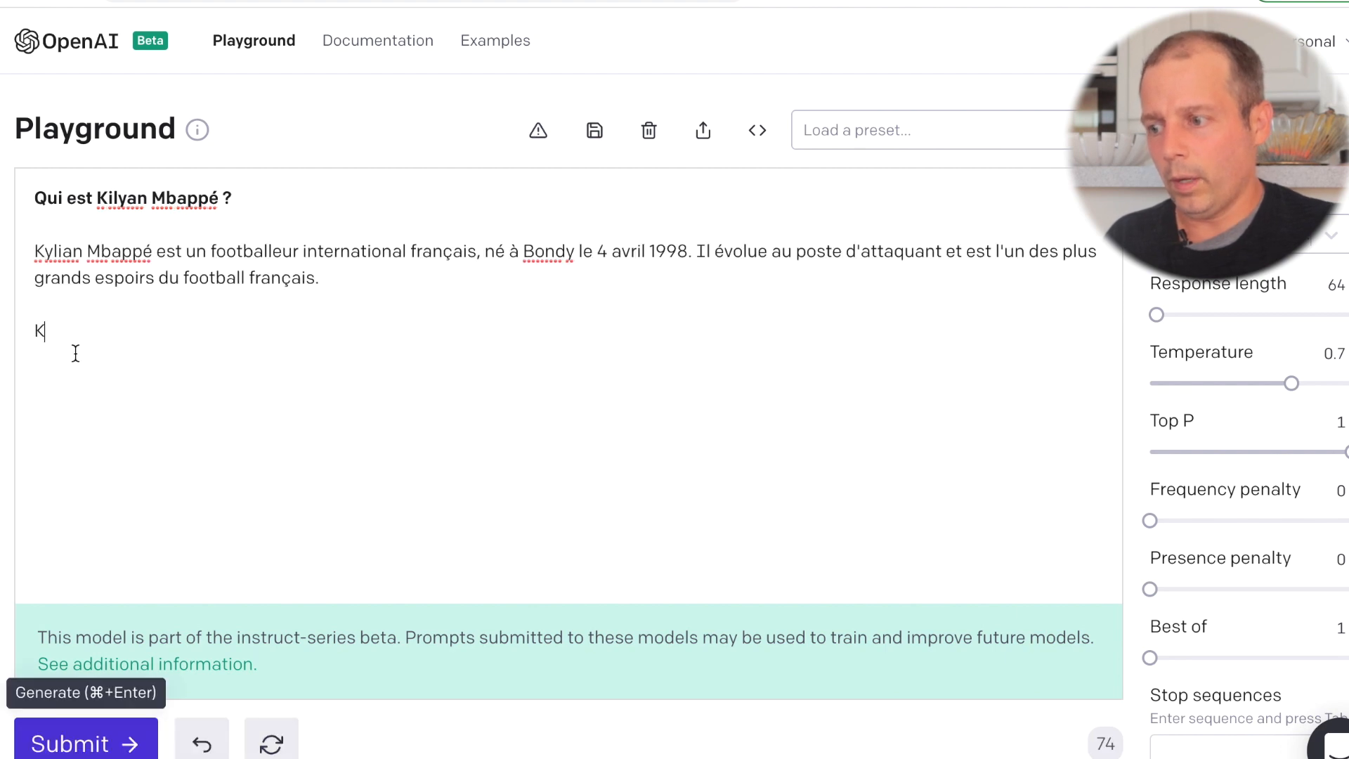
Delete the stray "K" after the Mbappé answer, and submit the new prompt "Quels sont les 10 meilleurs joueurs du PSG de tous les temps ?".
{"action": "double_click", "coordinate": [36, 332]}
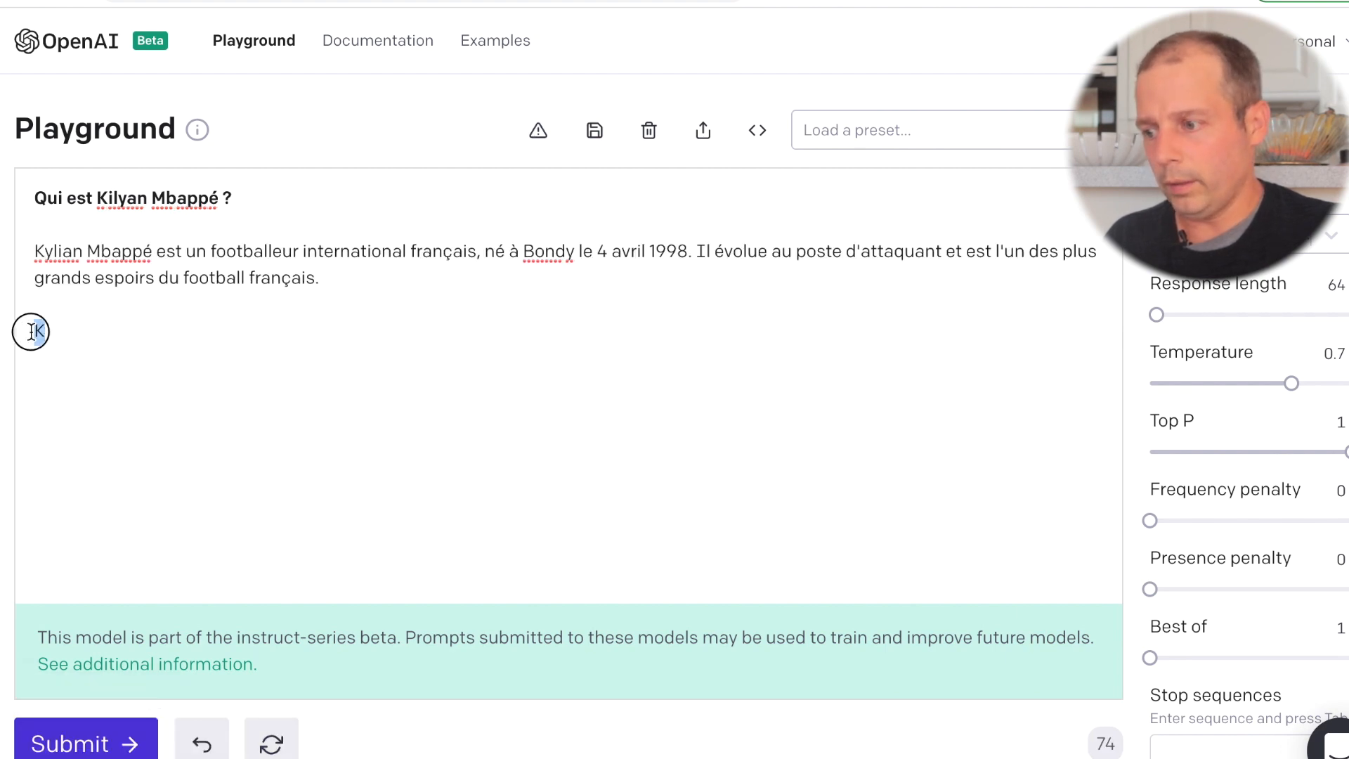
{"action": "key", "text": "BackSpace"}
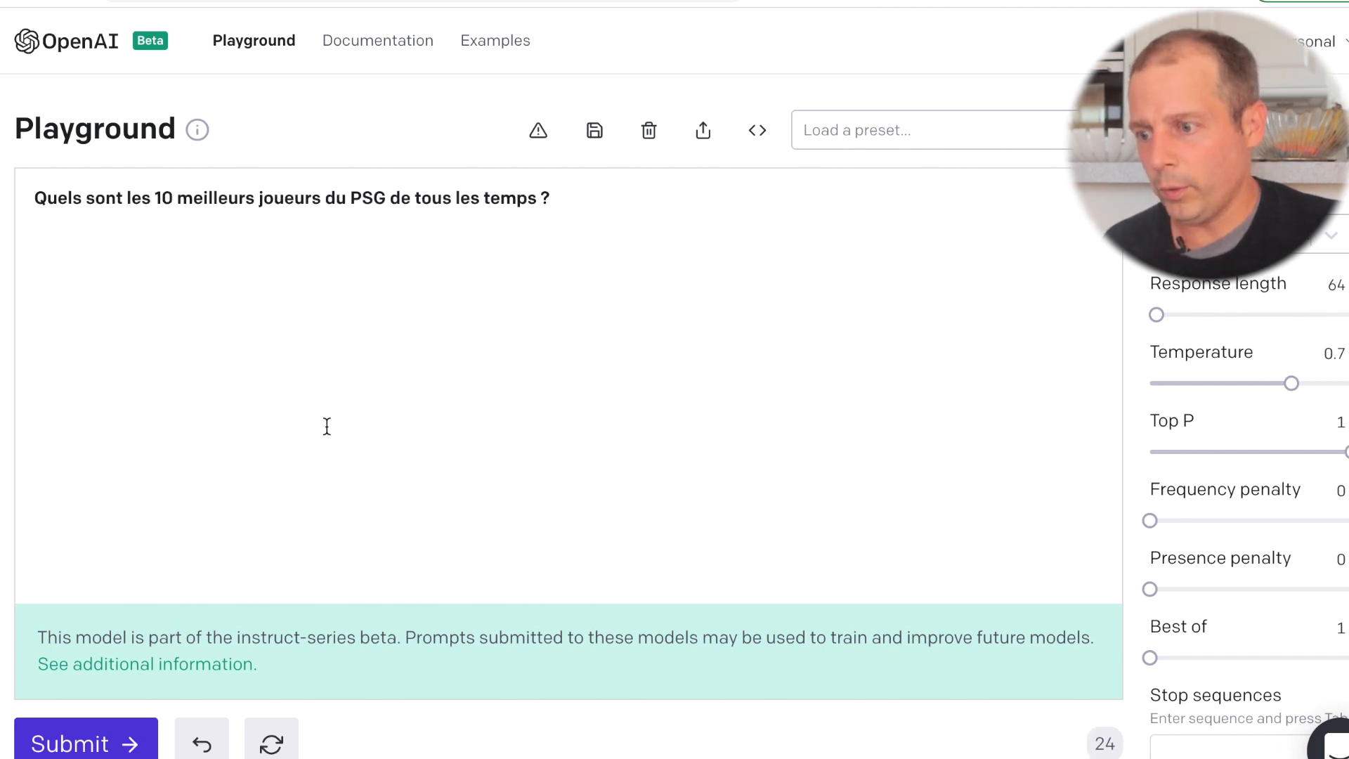
{"action": "key", "text": "ctrl+Return"}
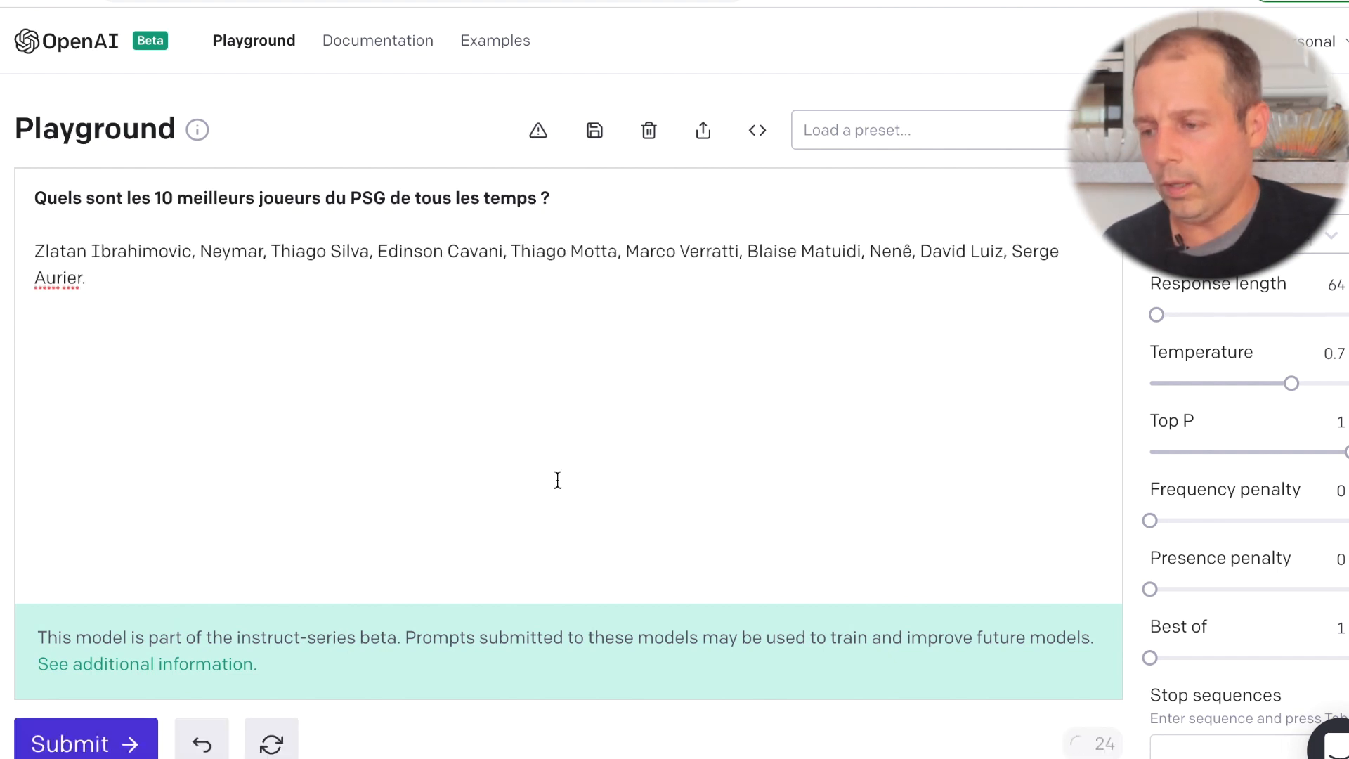